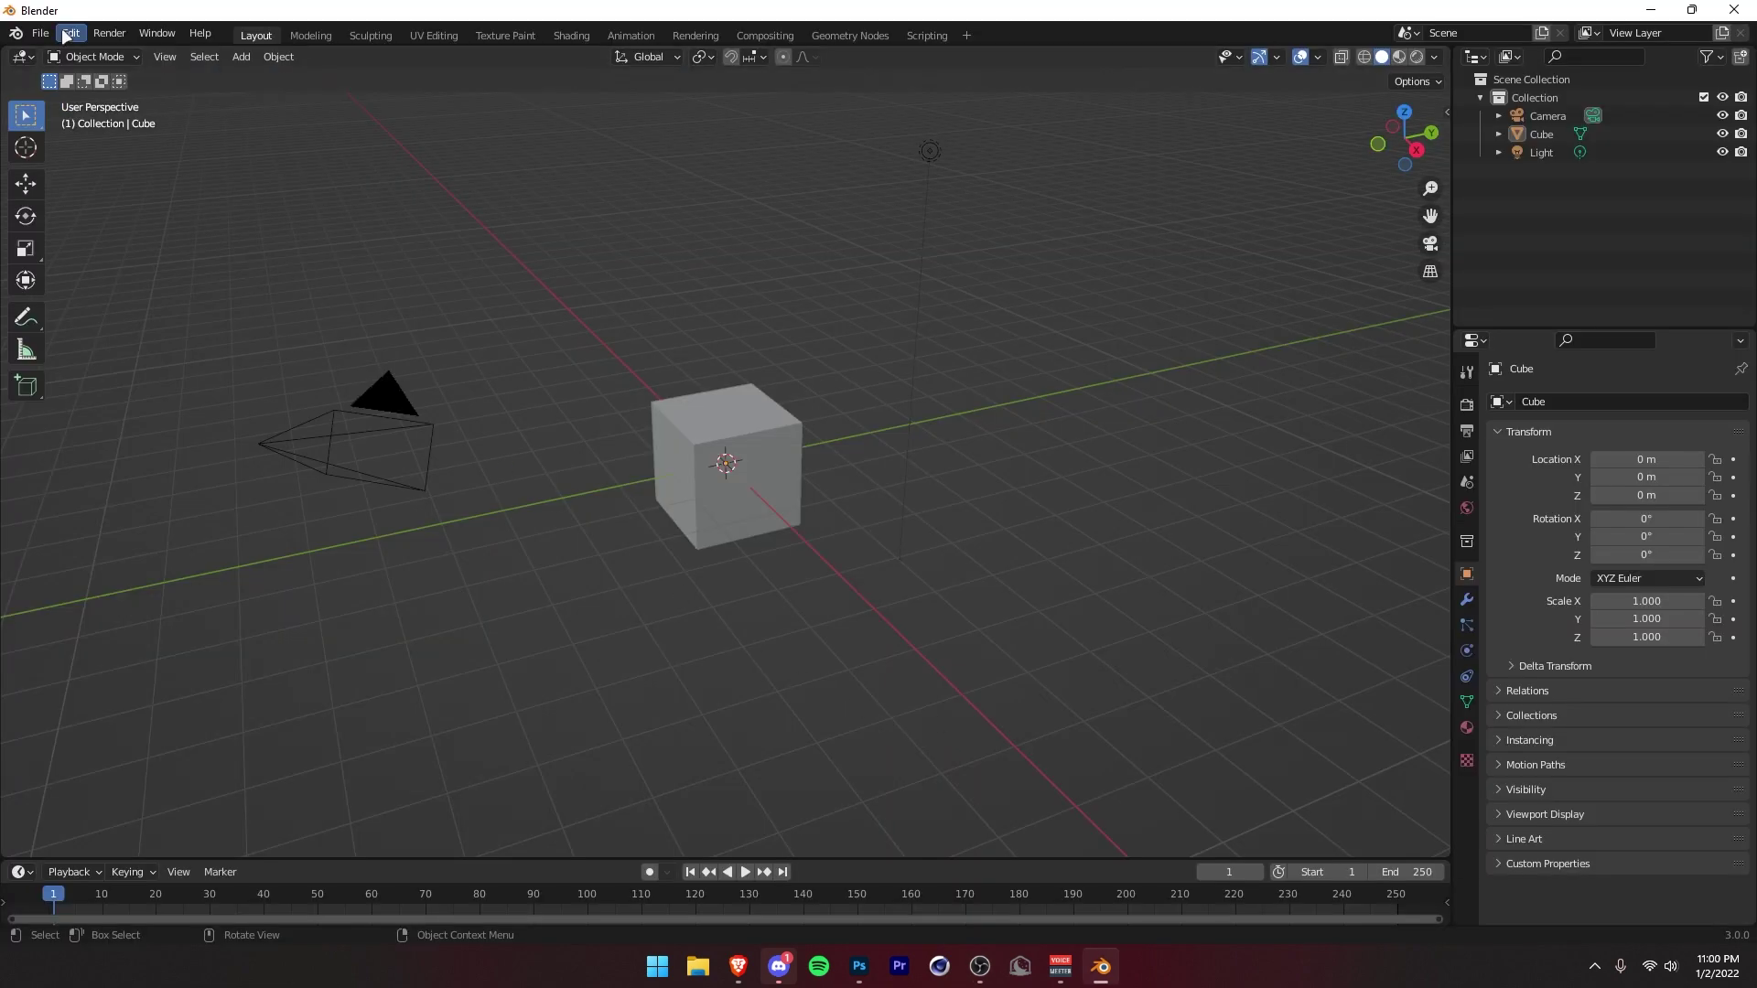
# - Install the add-on from Downloads\BlenderUmap-win-x64-v2.zip and enable Add Mesh: BlenderUmap
pyautogui.click(64, 35)
pyautogui.click(115, 287)
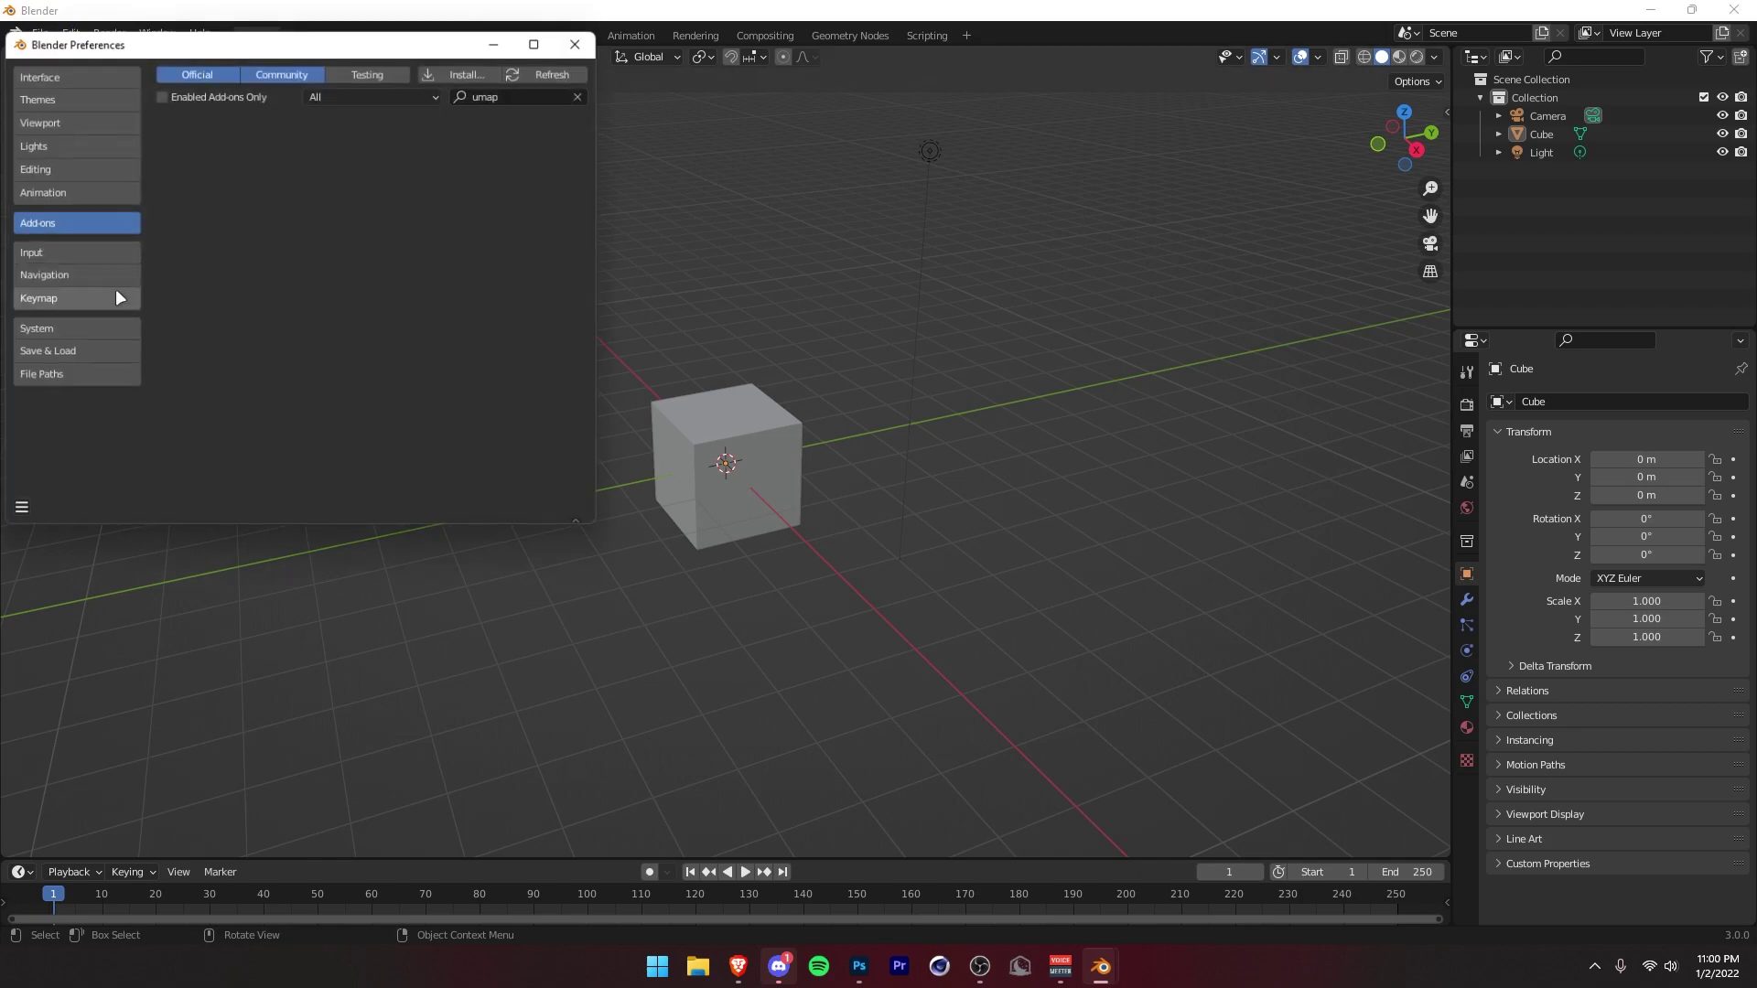
pyautogui.click(486, 66)
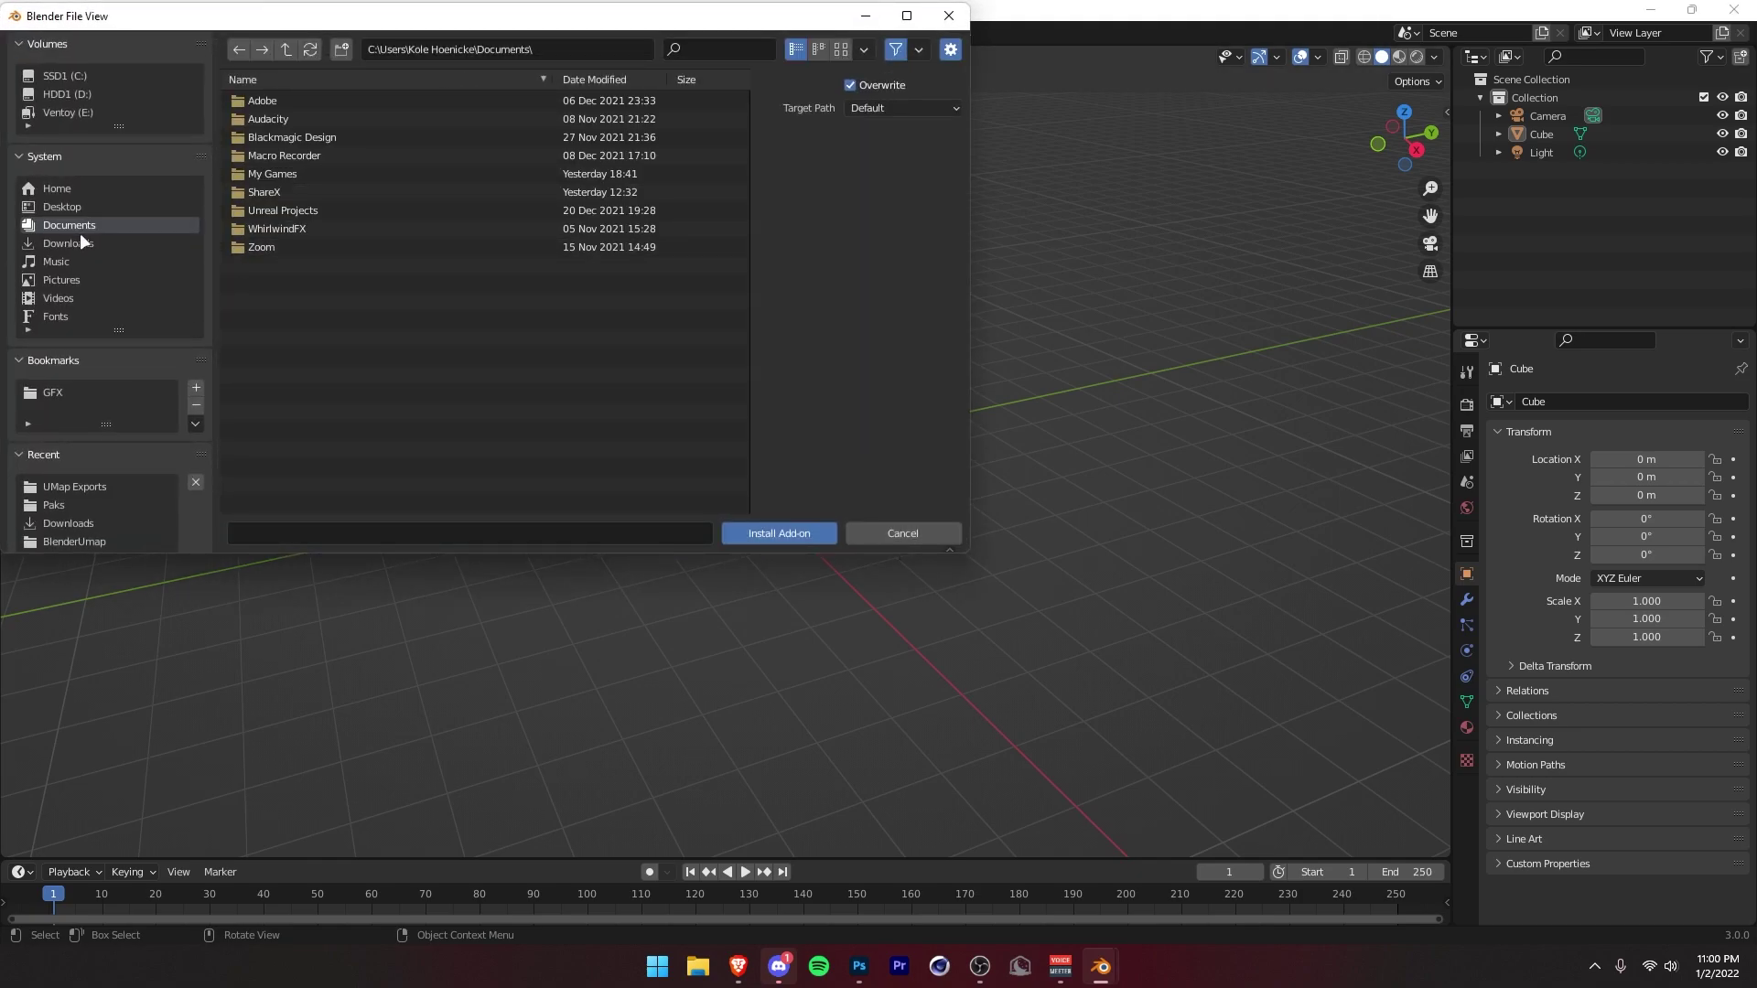
pyautogui.click(82, 243)
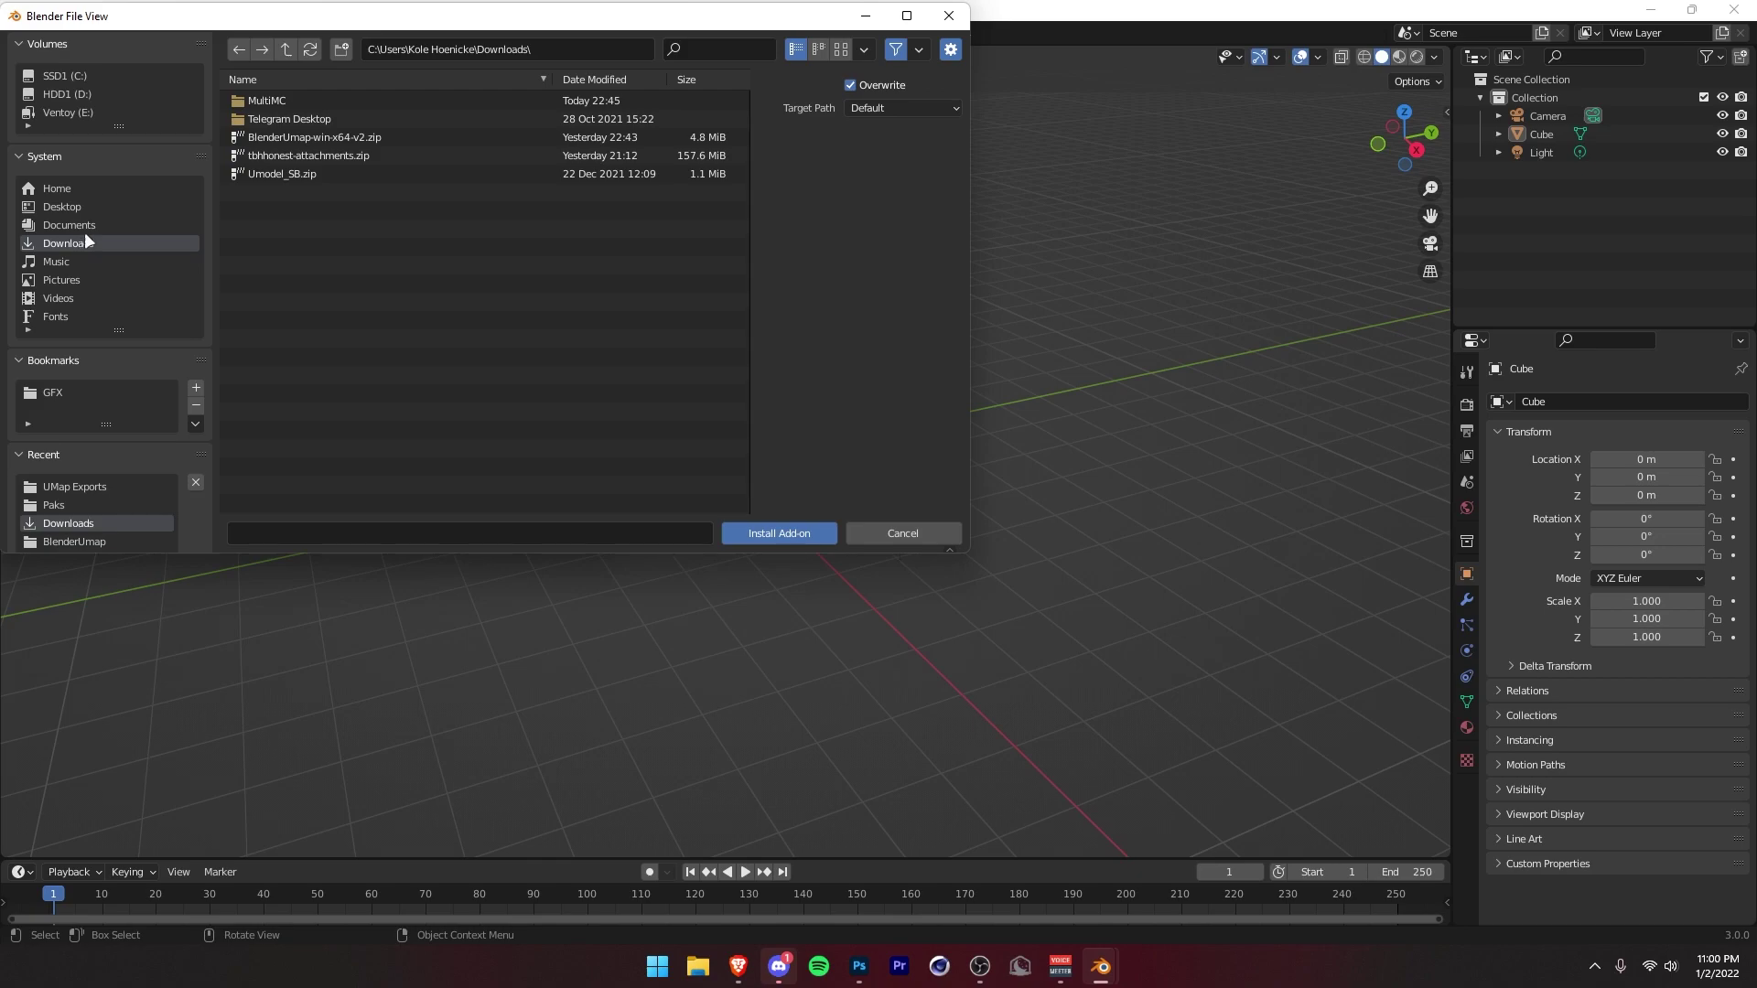
pyautogui.click(310, 137)
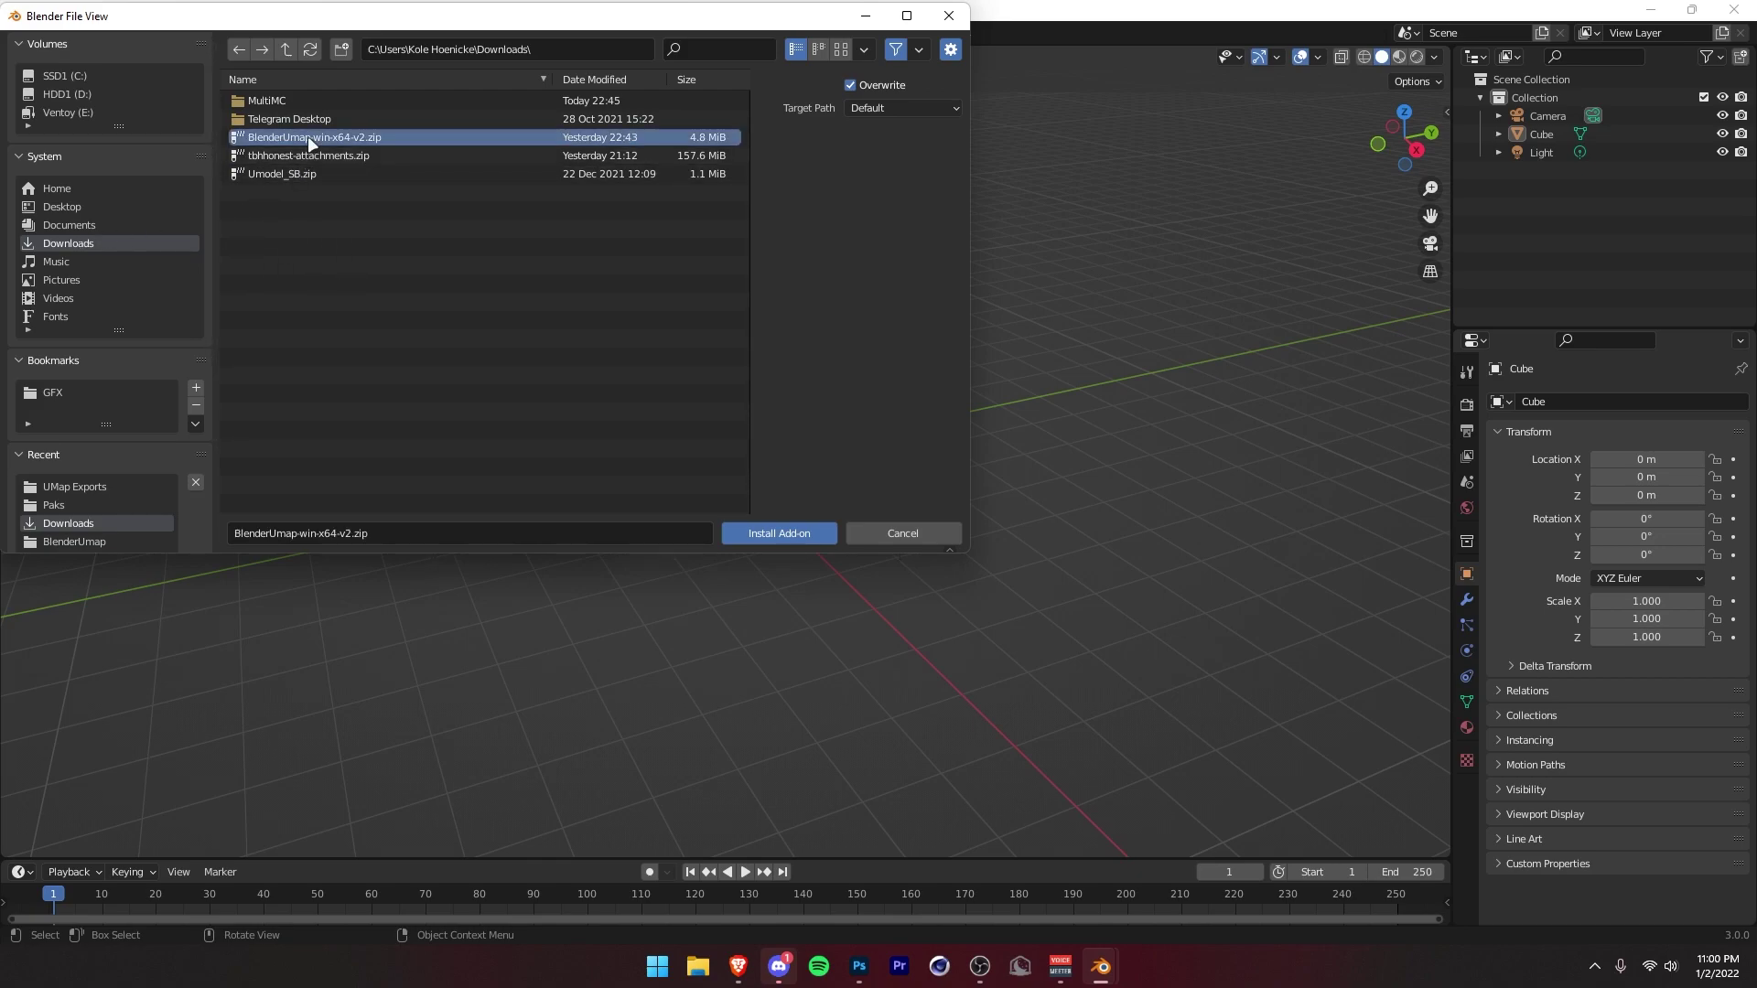
pyautogui.click(769, 529)
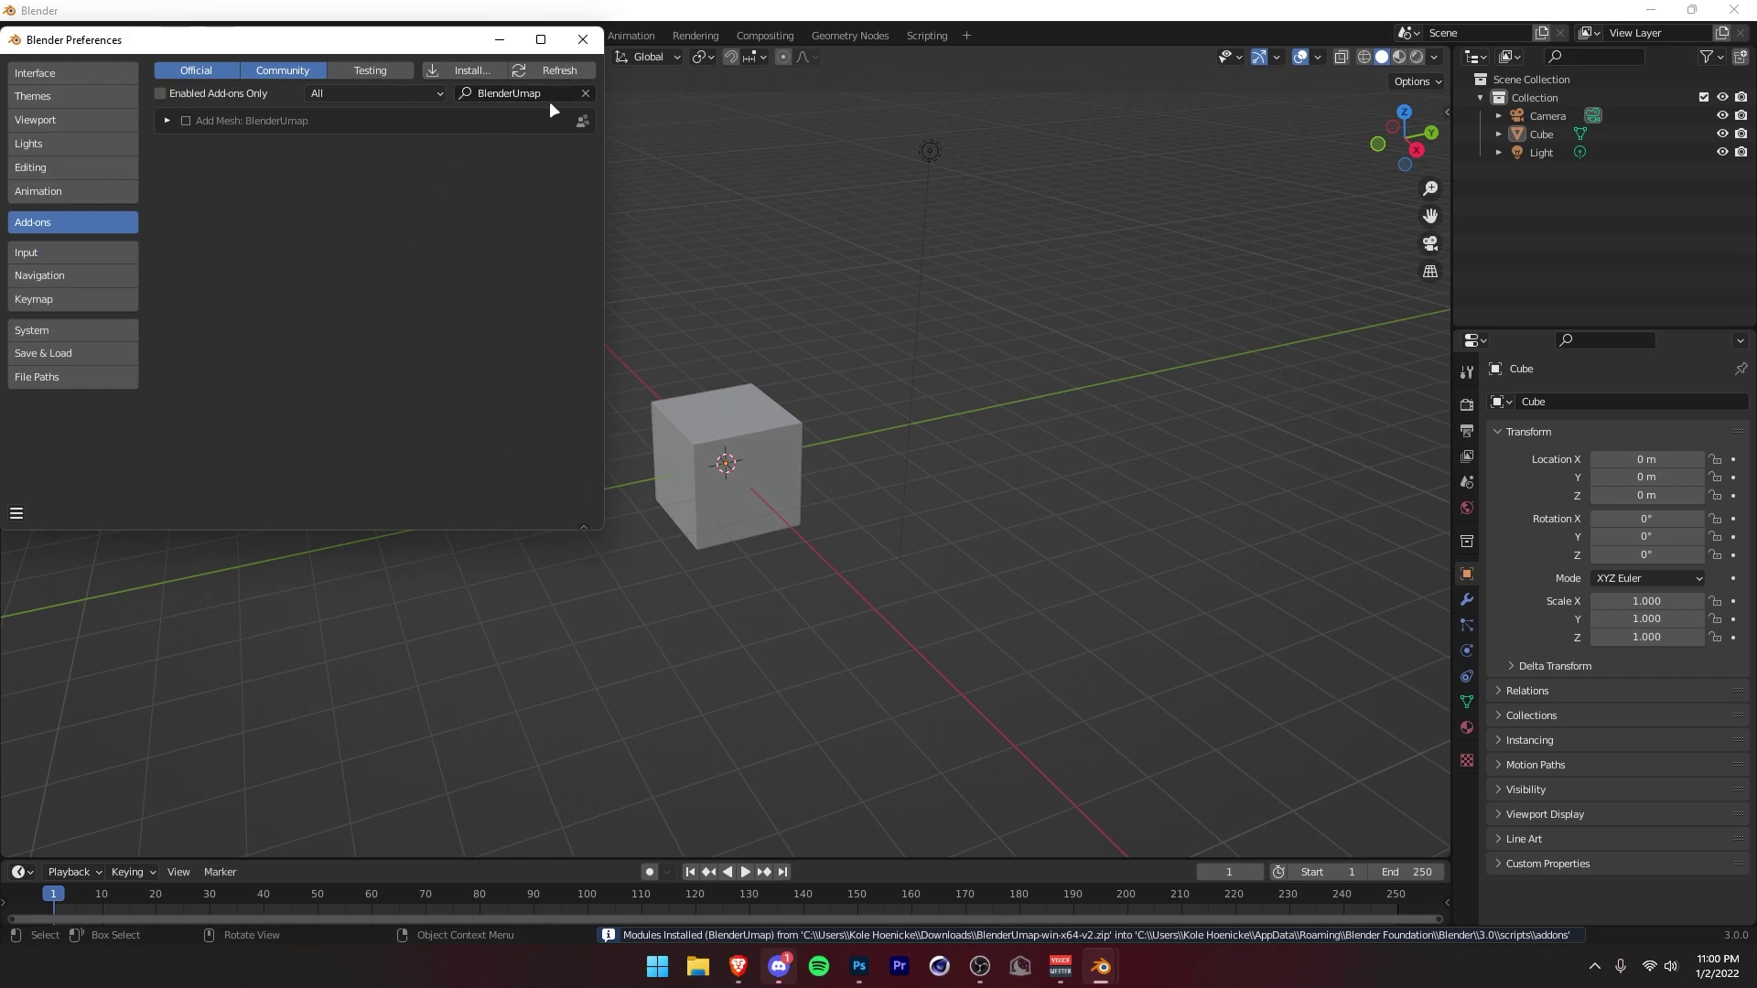
pyautogui.click(186, 121)
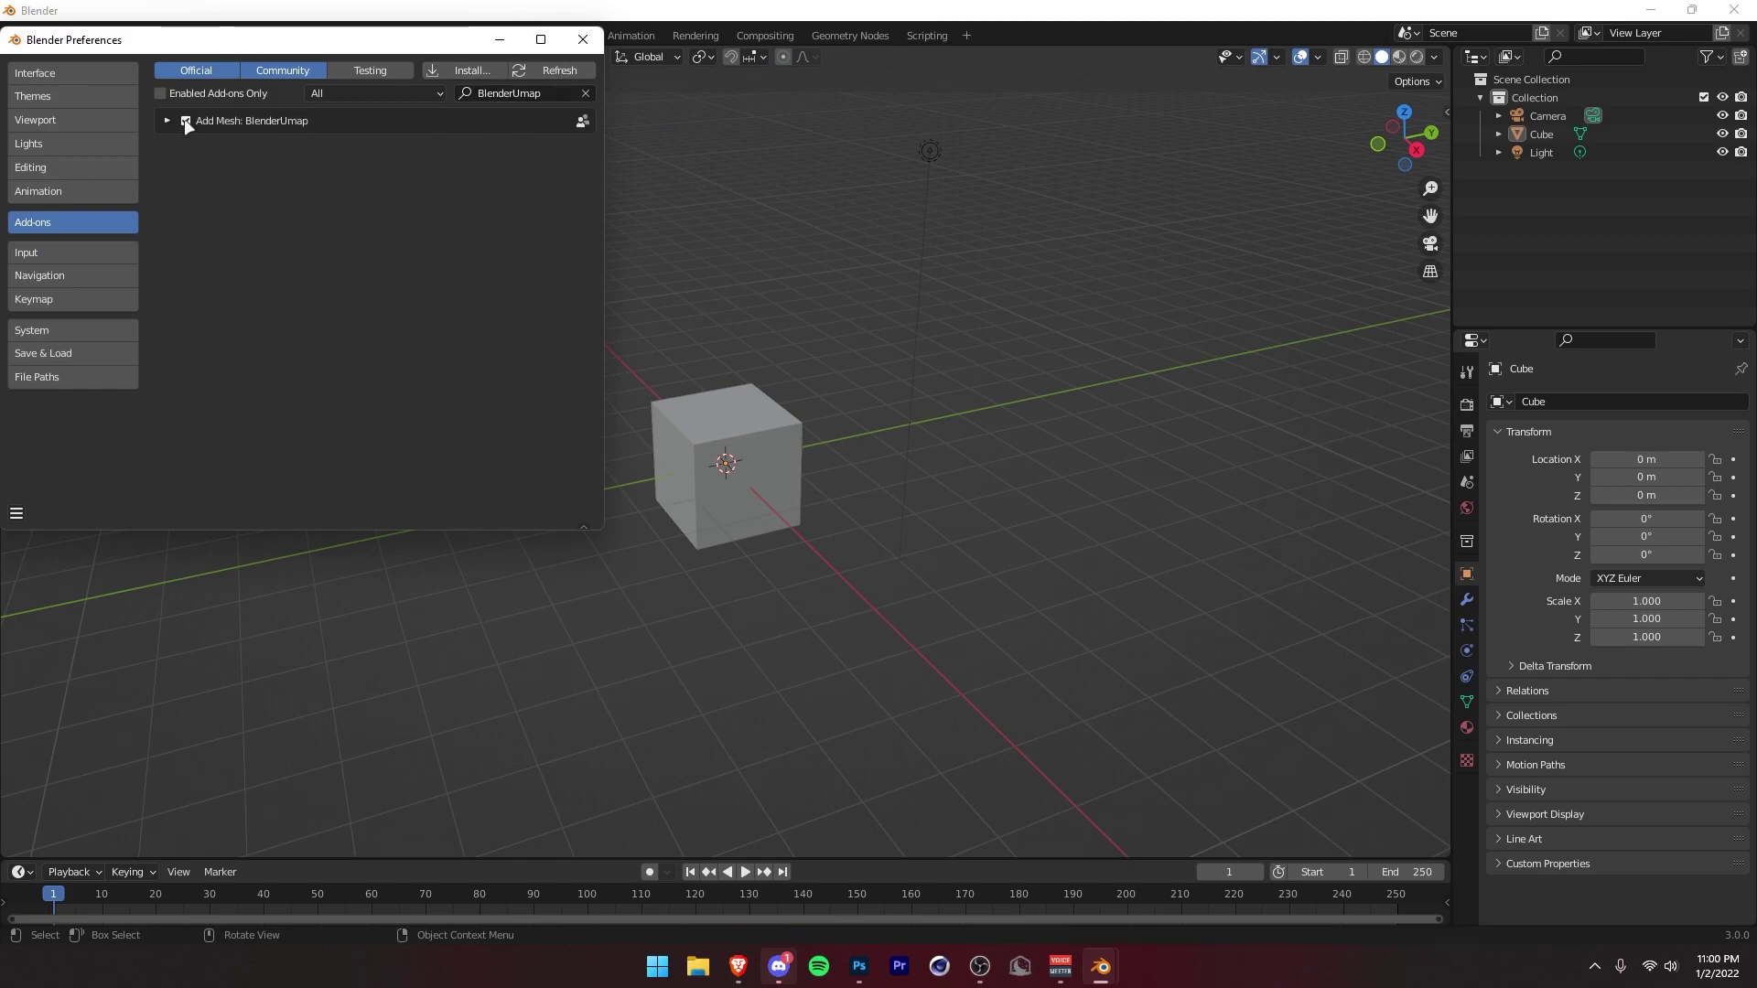
# - Close Preferences and delete the default camera, cube and light
pyautogui.click(582, 41)
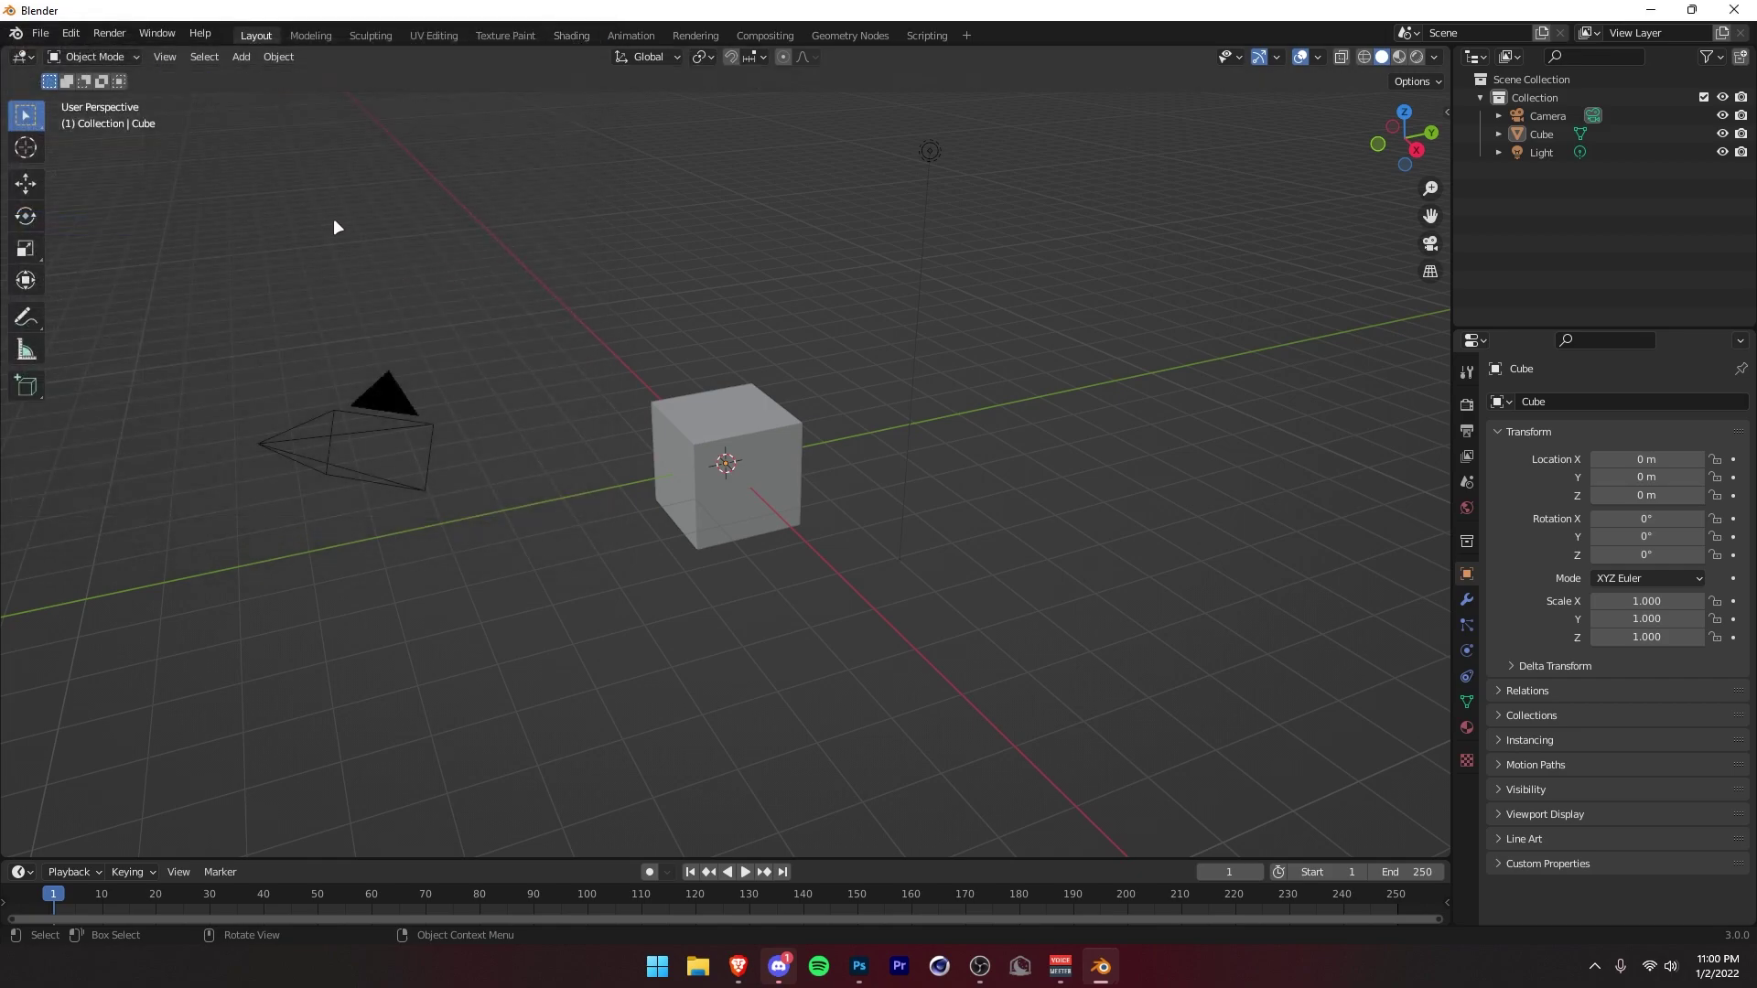
pyautogui.moveTo(201, 146); pyautogui.dragTo(1183, 710)
pyautogui.press('x')
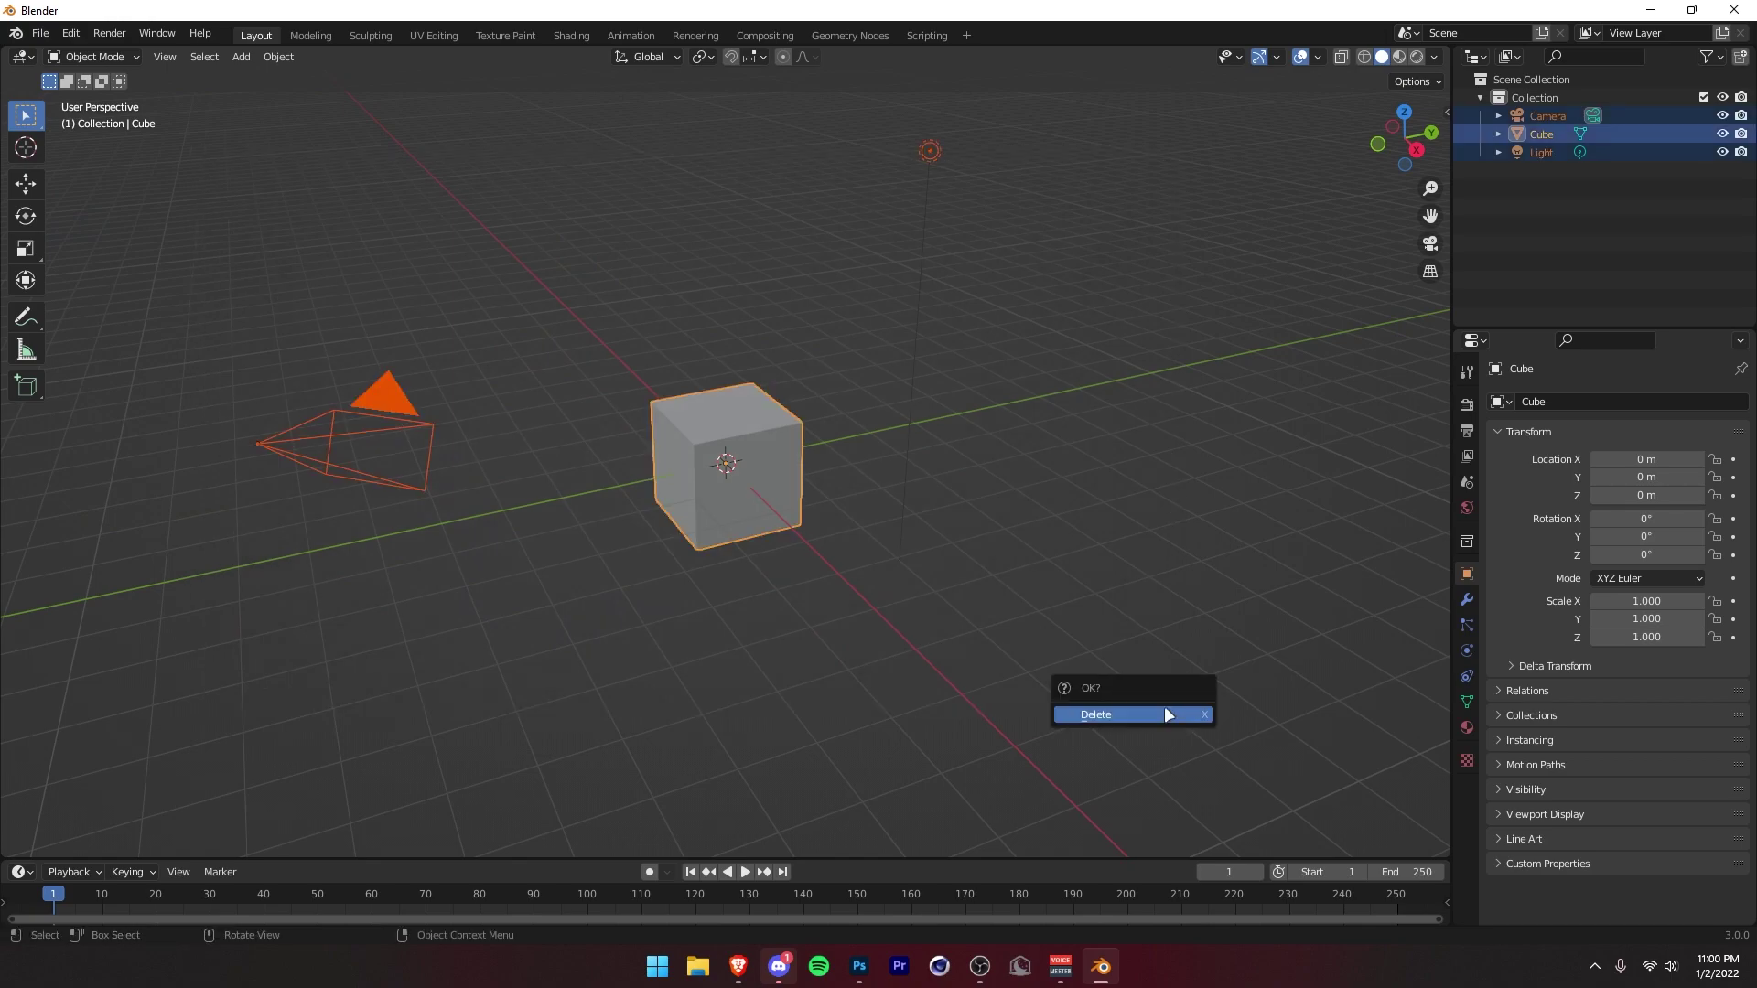
pyautogui.click(1168, 714)
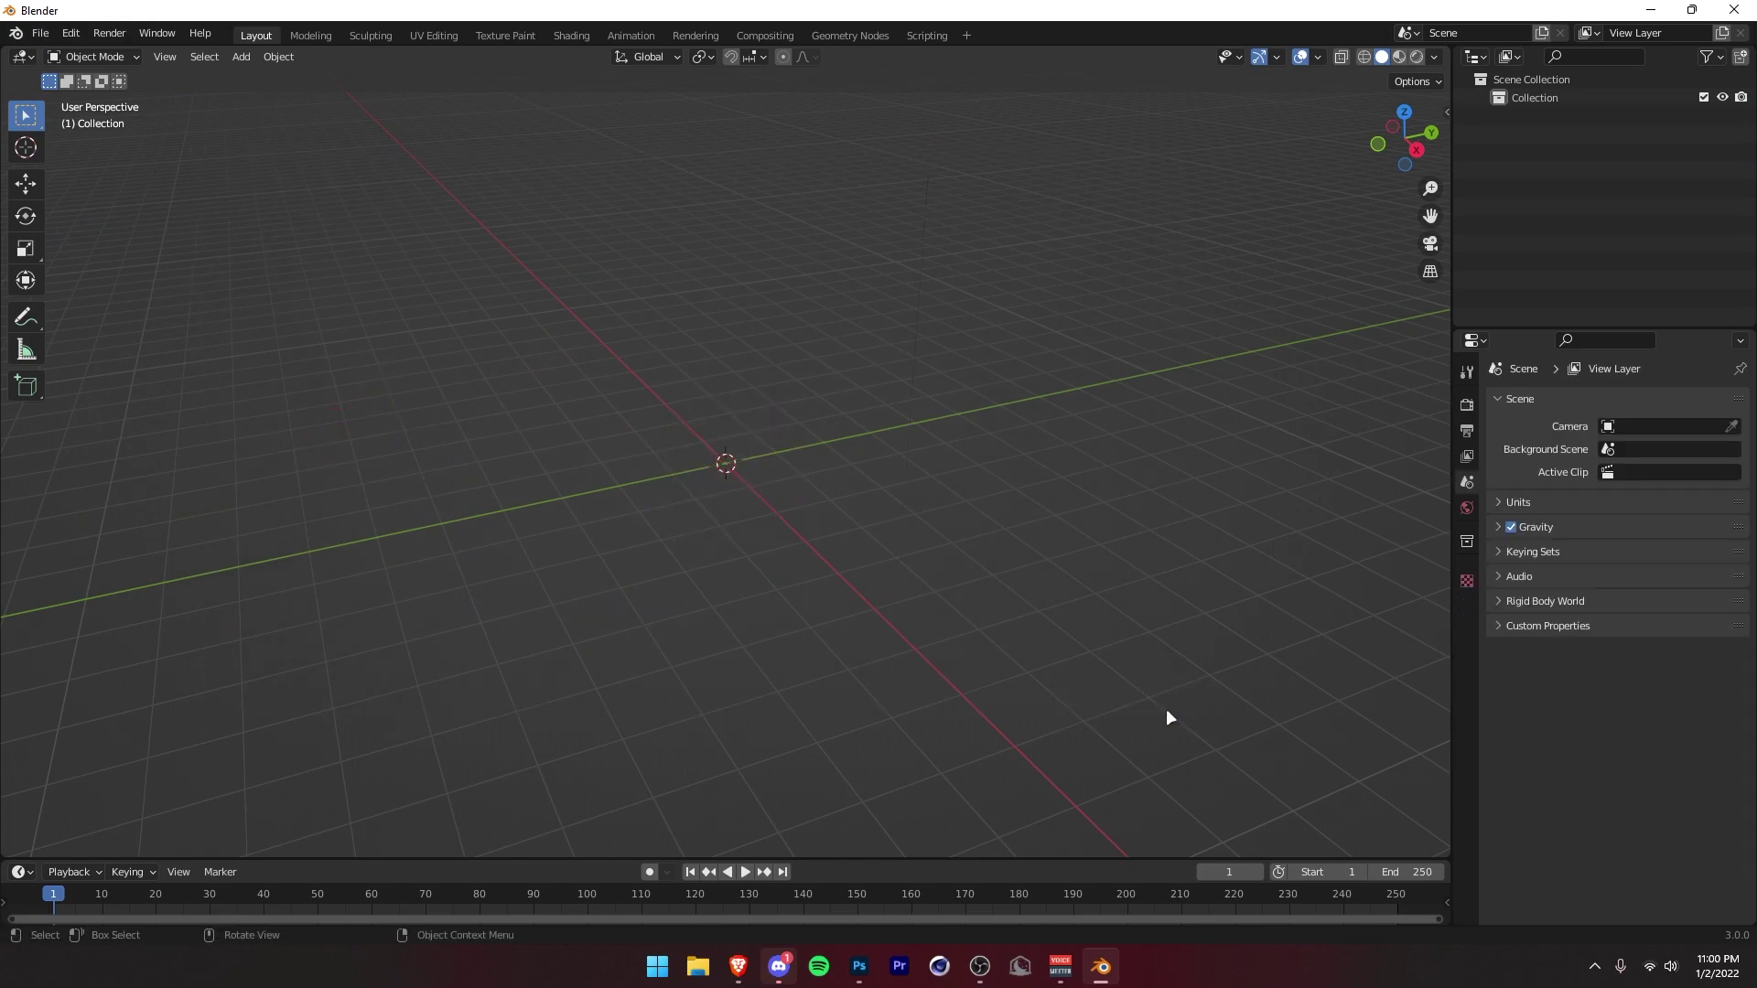
# - Show the viewport sidebar on the Umap tab and widen it so labels fit
pyautogui.press('n')
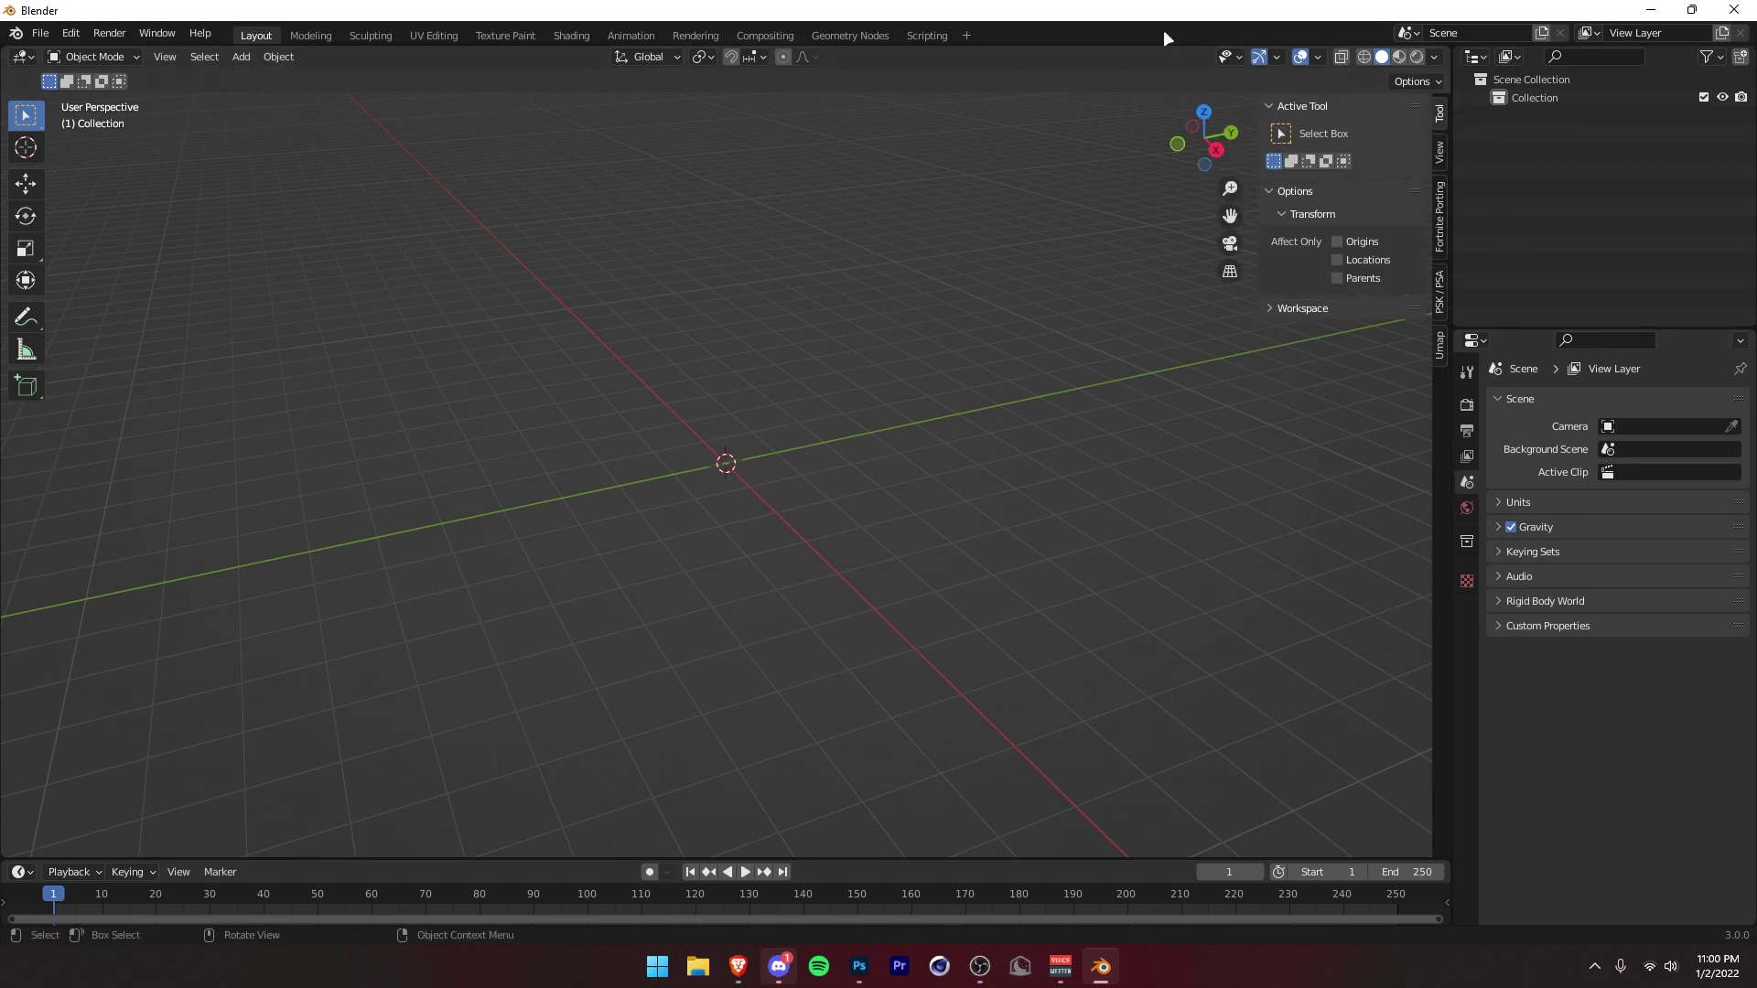
pyautogui.click(1440, 346)
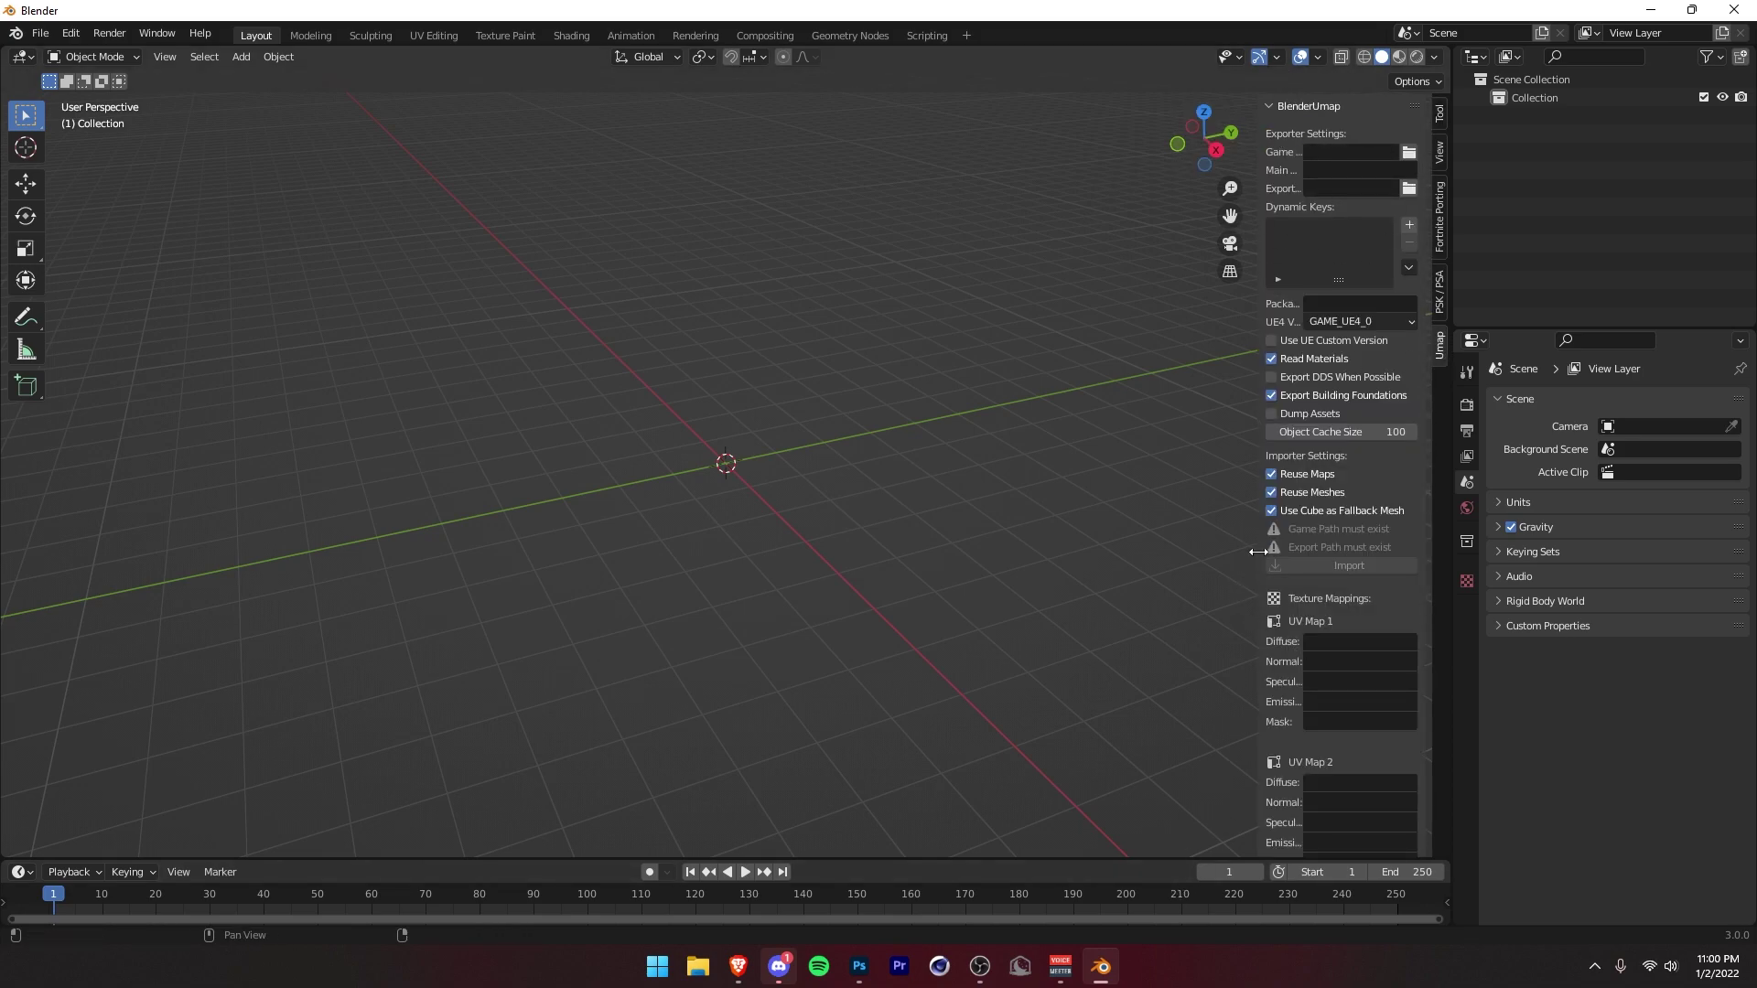
pyautogui.moveTo(1258, 552); pyautogui.dragTo(1069, 552)
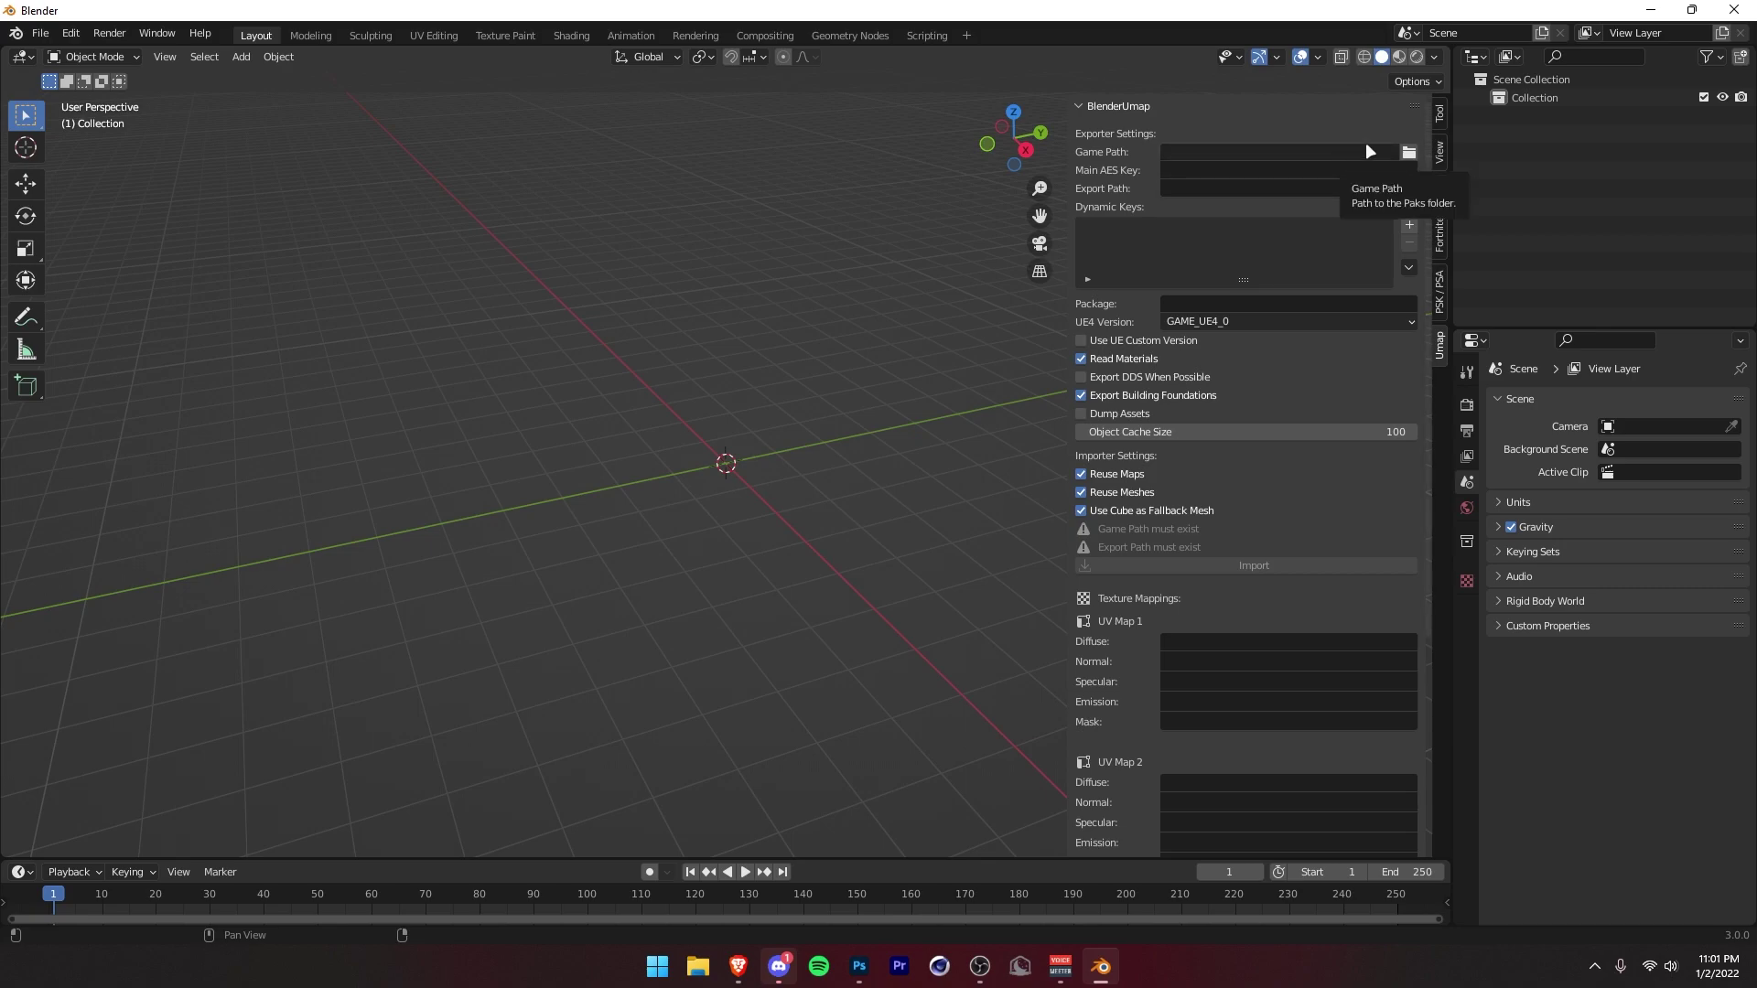
# - Set Game Path to C:\Program Files\Epic Games\Fortnite\FortniteGame\Content\Paks
pyautogui.click(1409, 152)
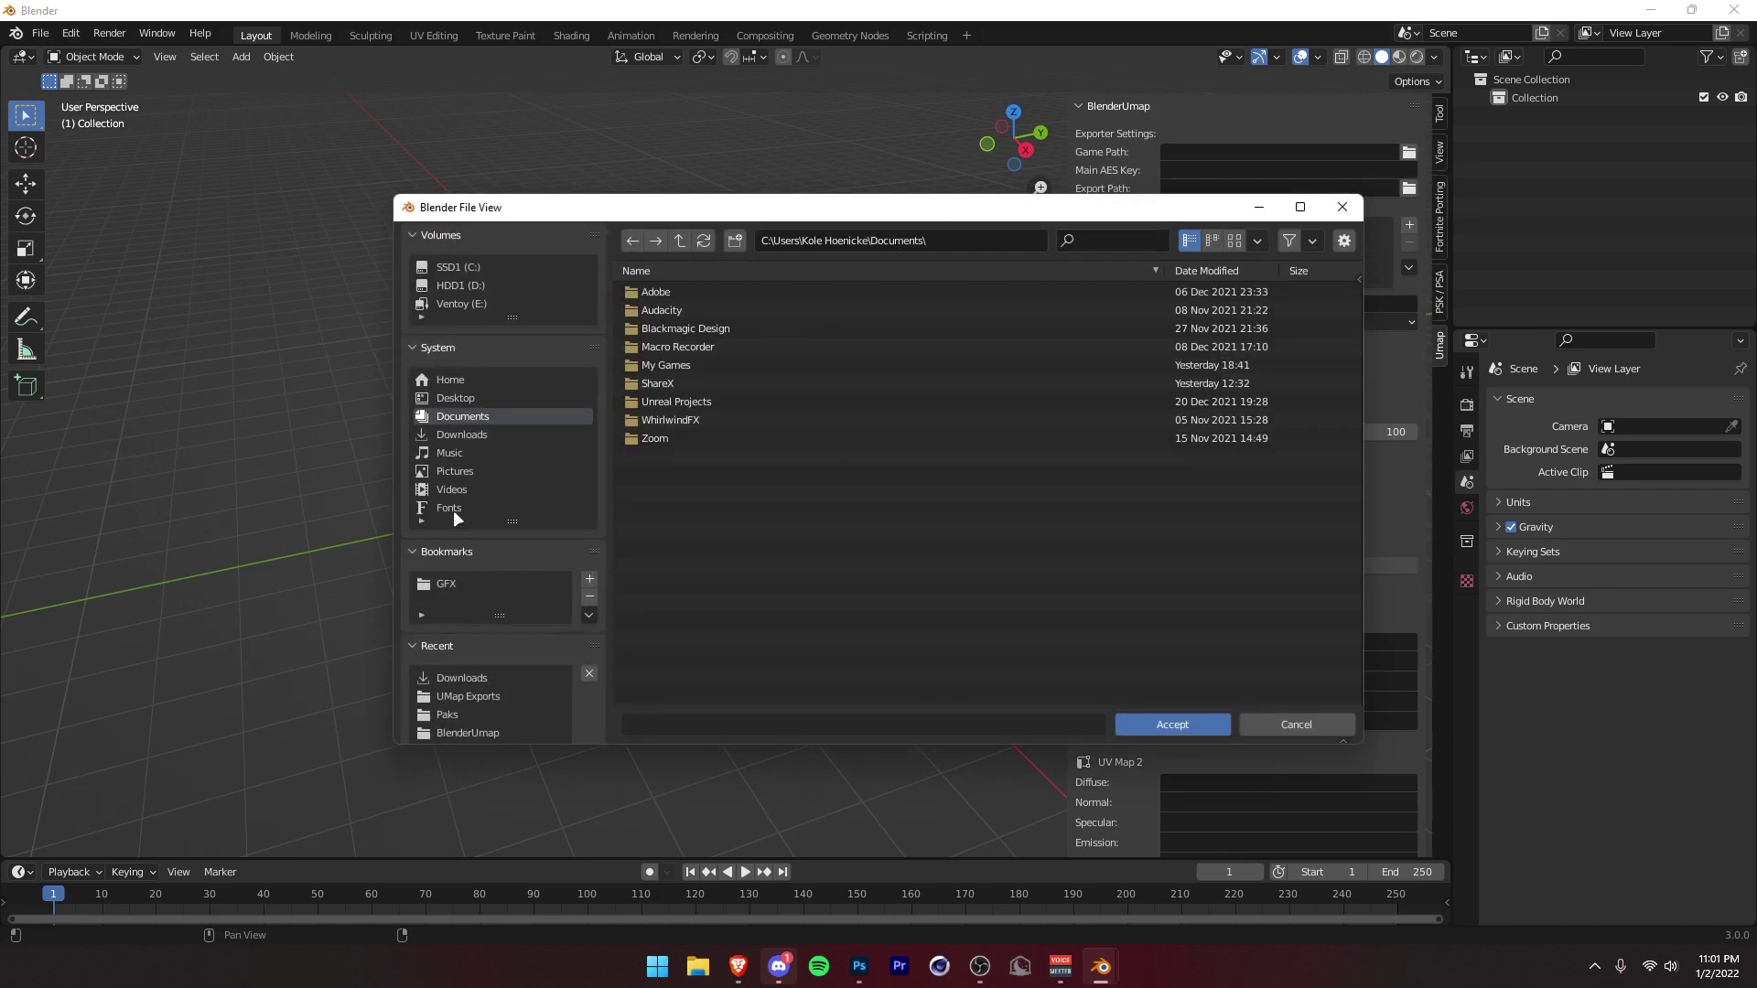
pyautogui.click(467, 267)
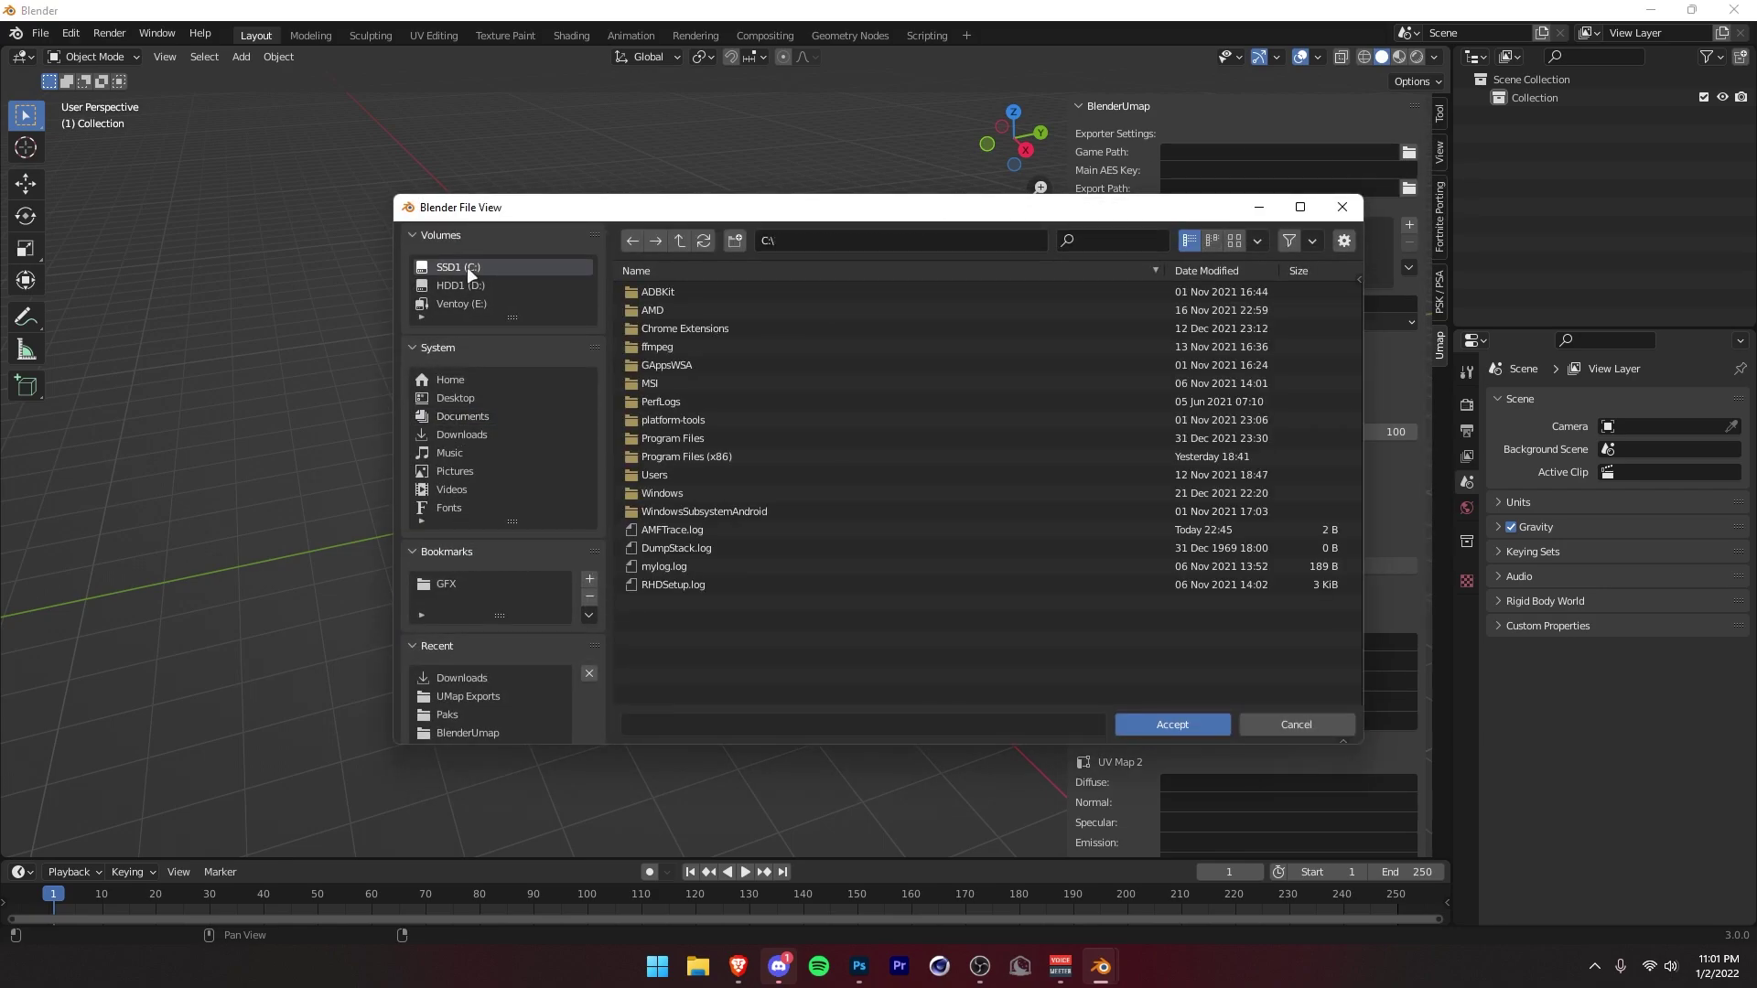
pyautogui.doubleClick(669, 431)
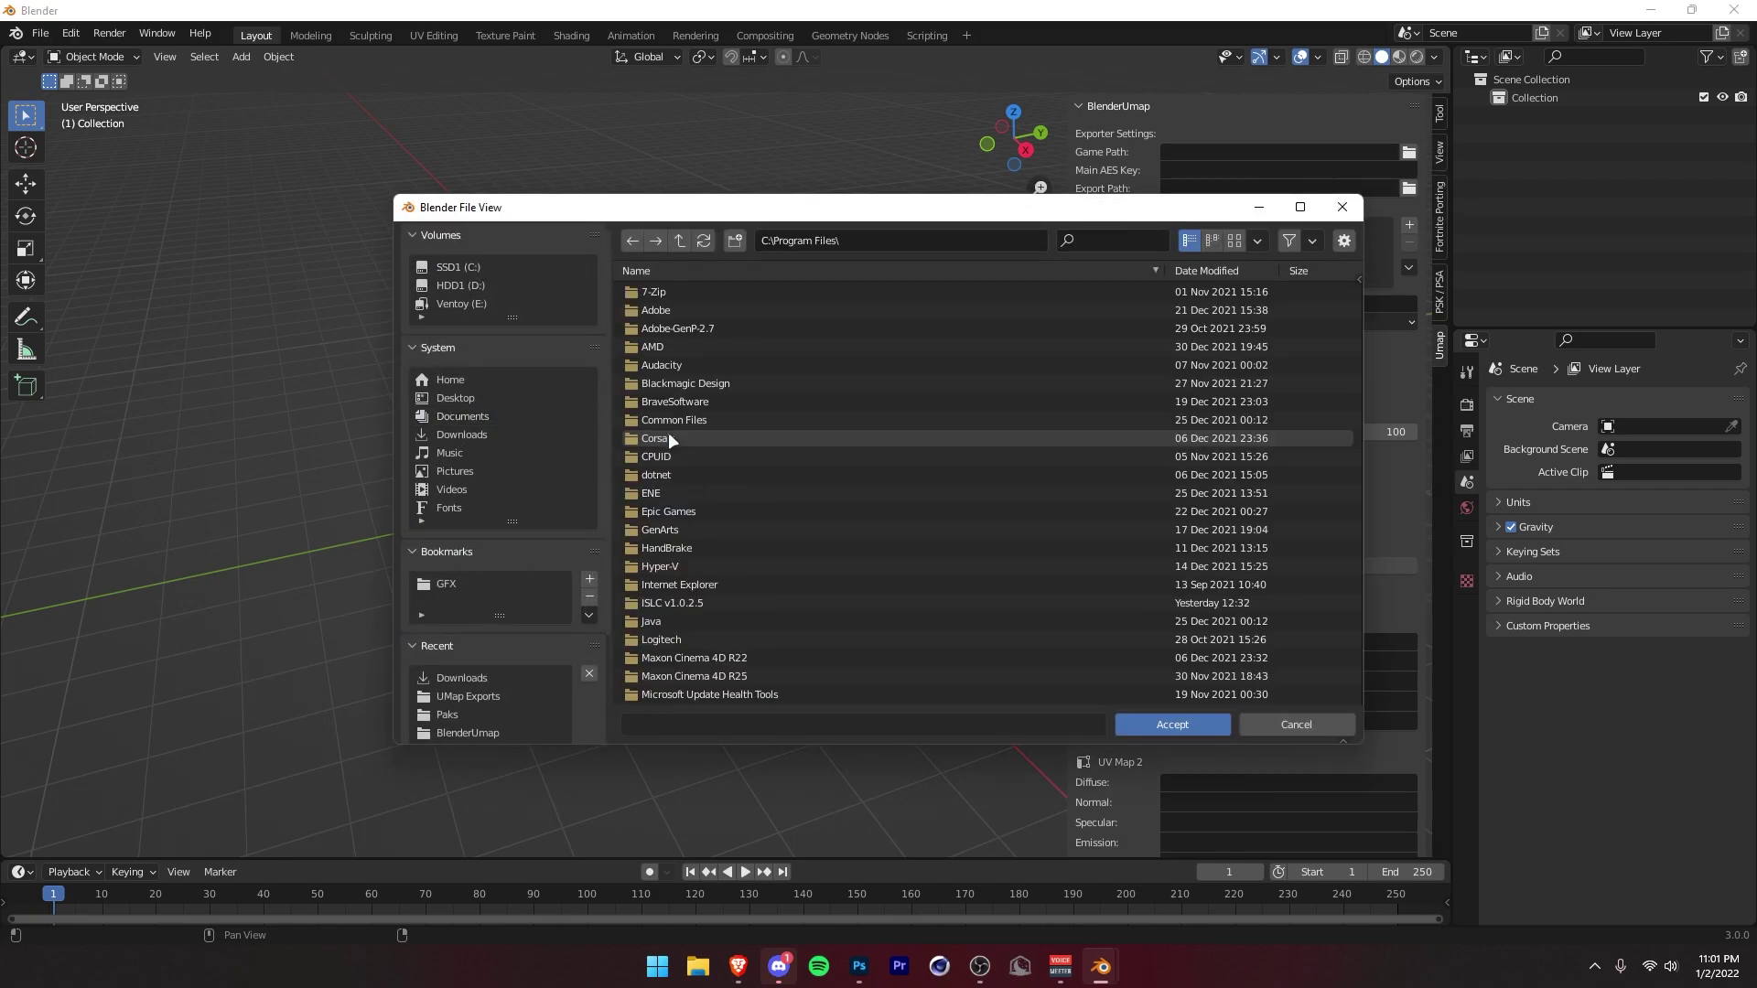
pyautogui.doubleClick(684, 510)
pyautogui.doubleClick(677, 291)
pyautogui.doubleClick(683, 346)
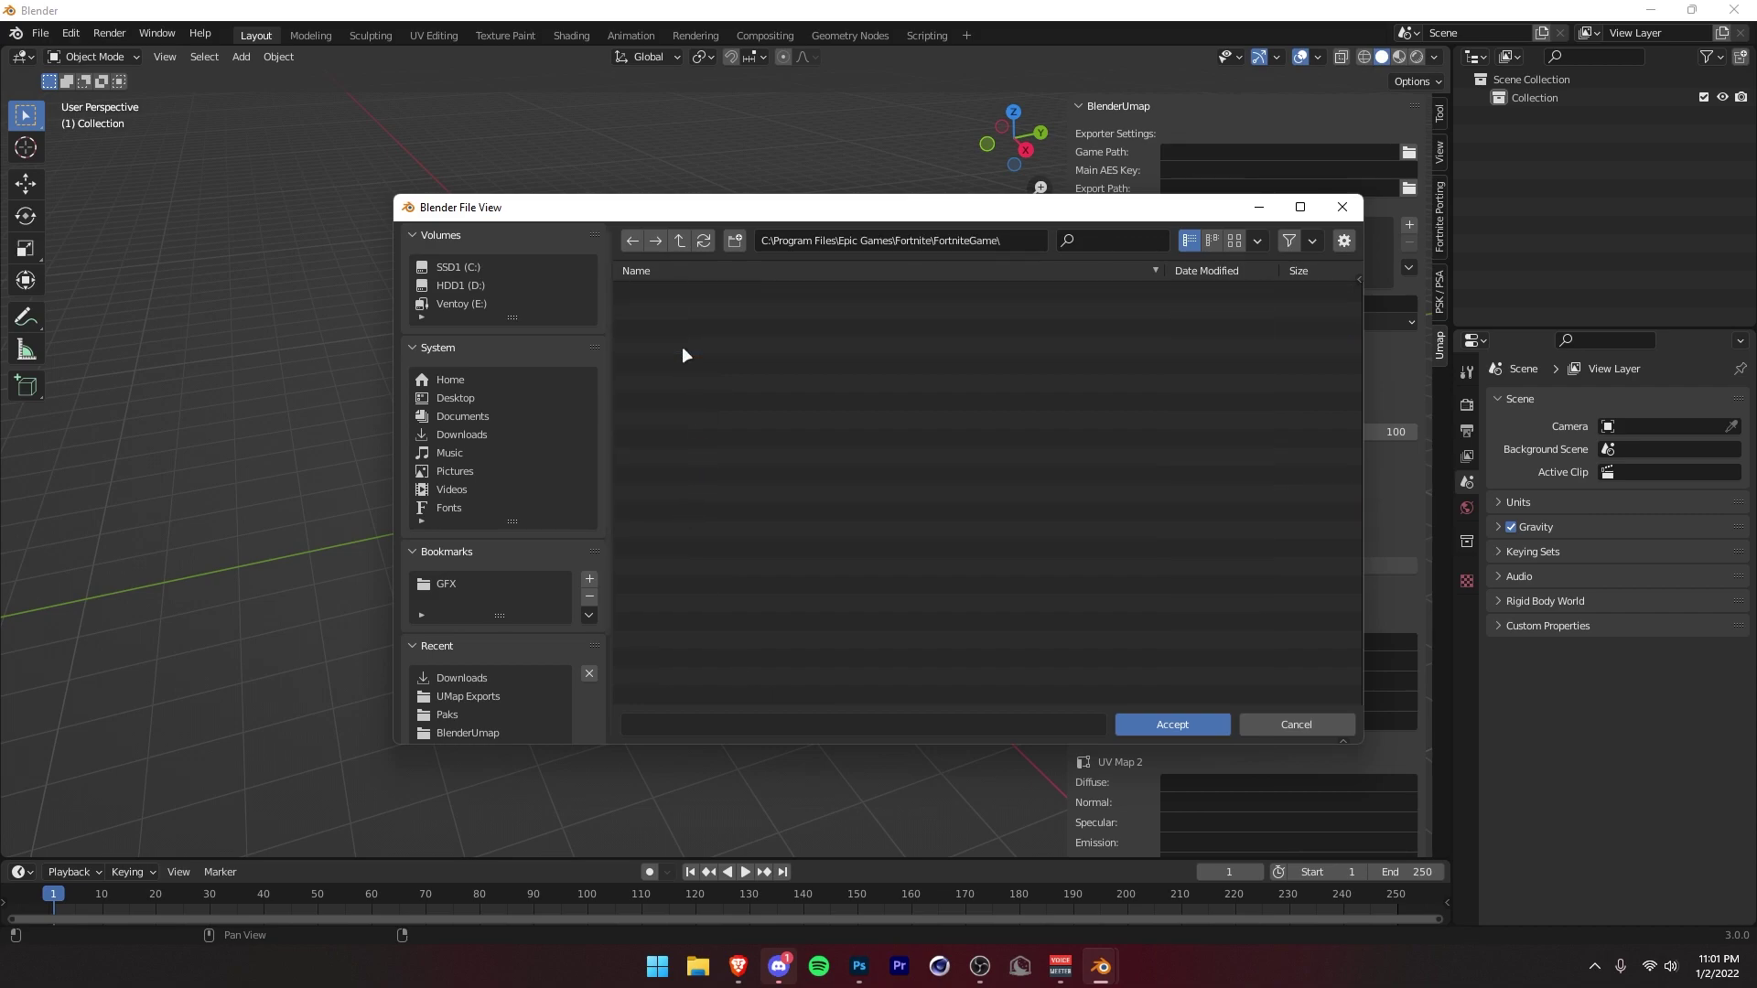
pyautogui.doubleClick(682, 309)
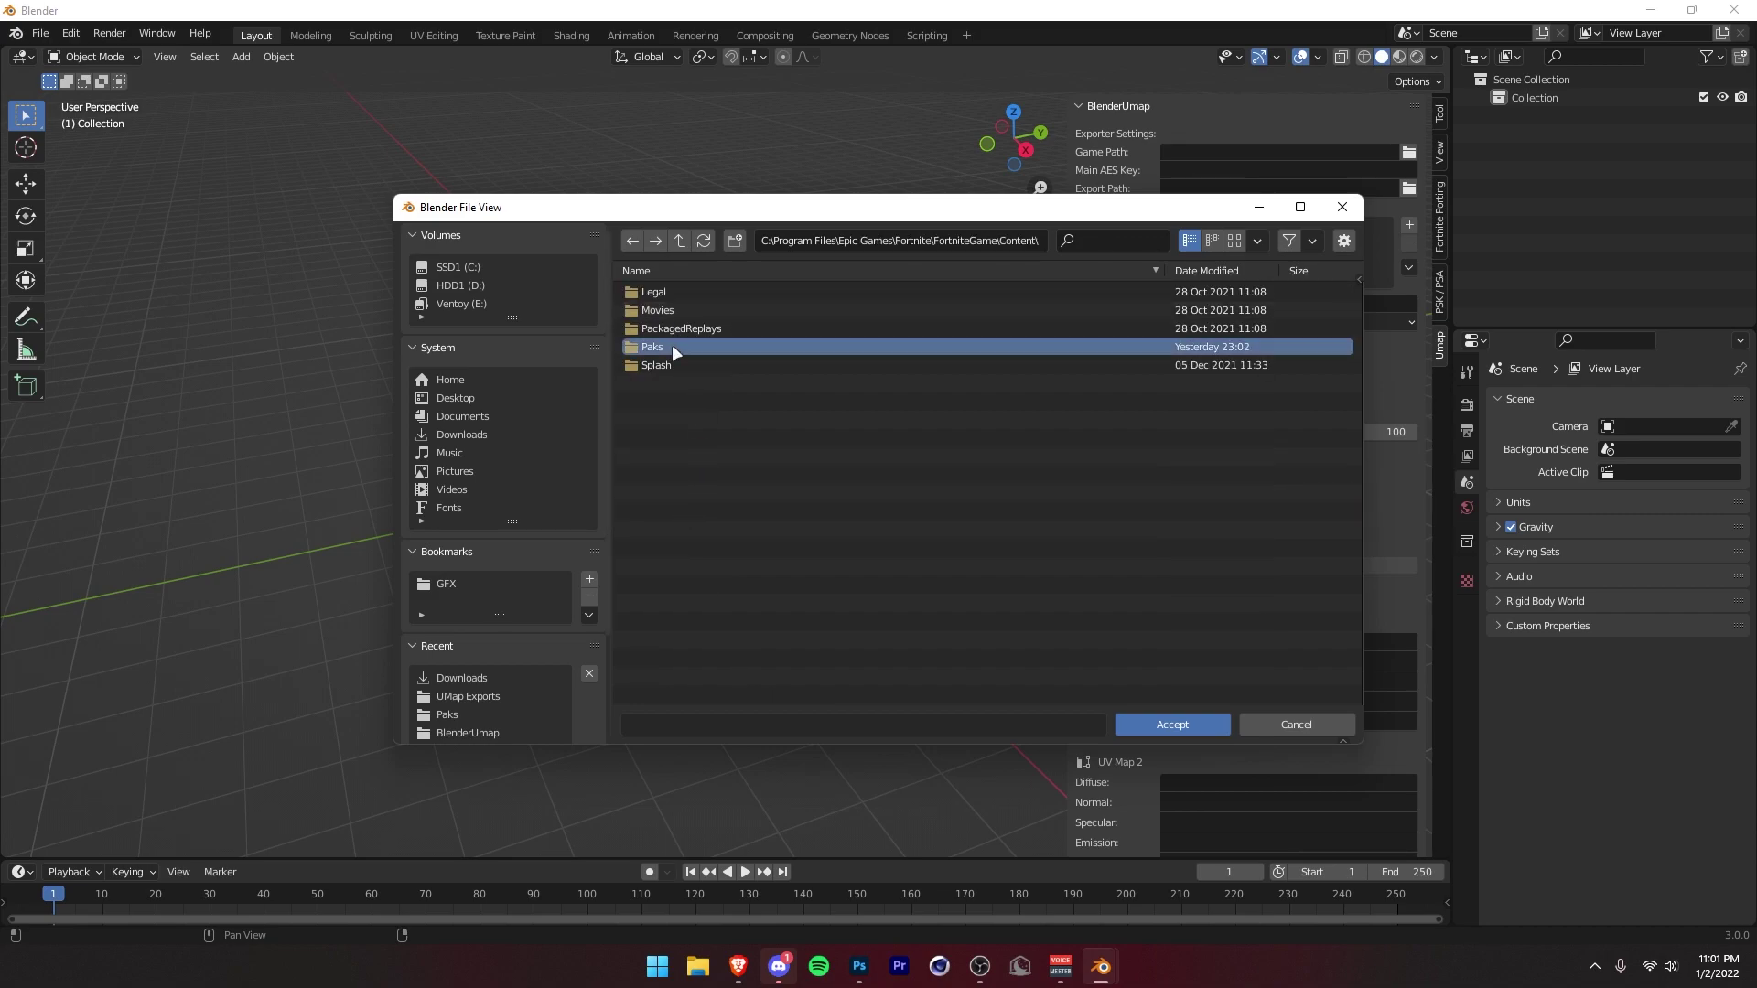
pyautogui.doubleClick(672, 345)
pyautogui.click(1194, 722)
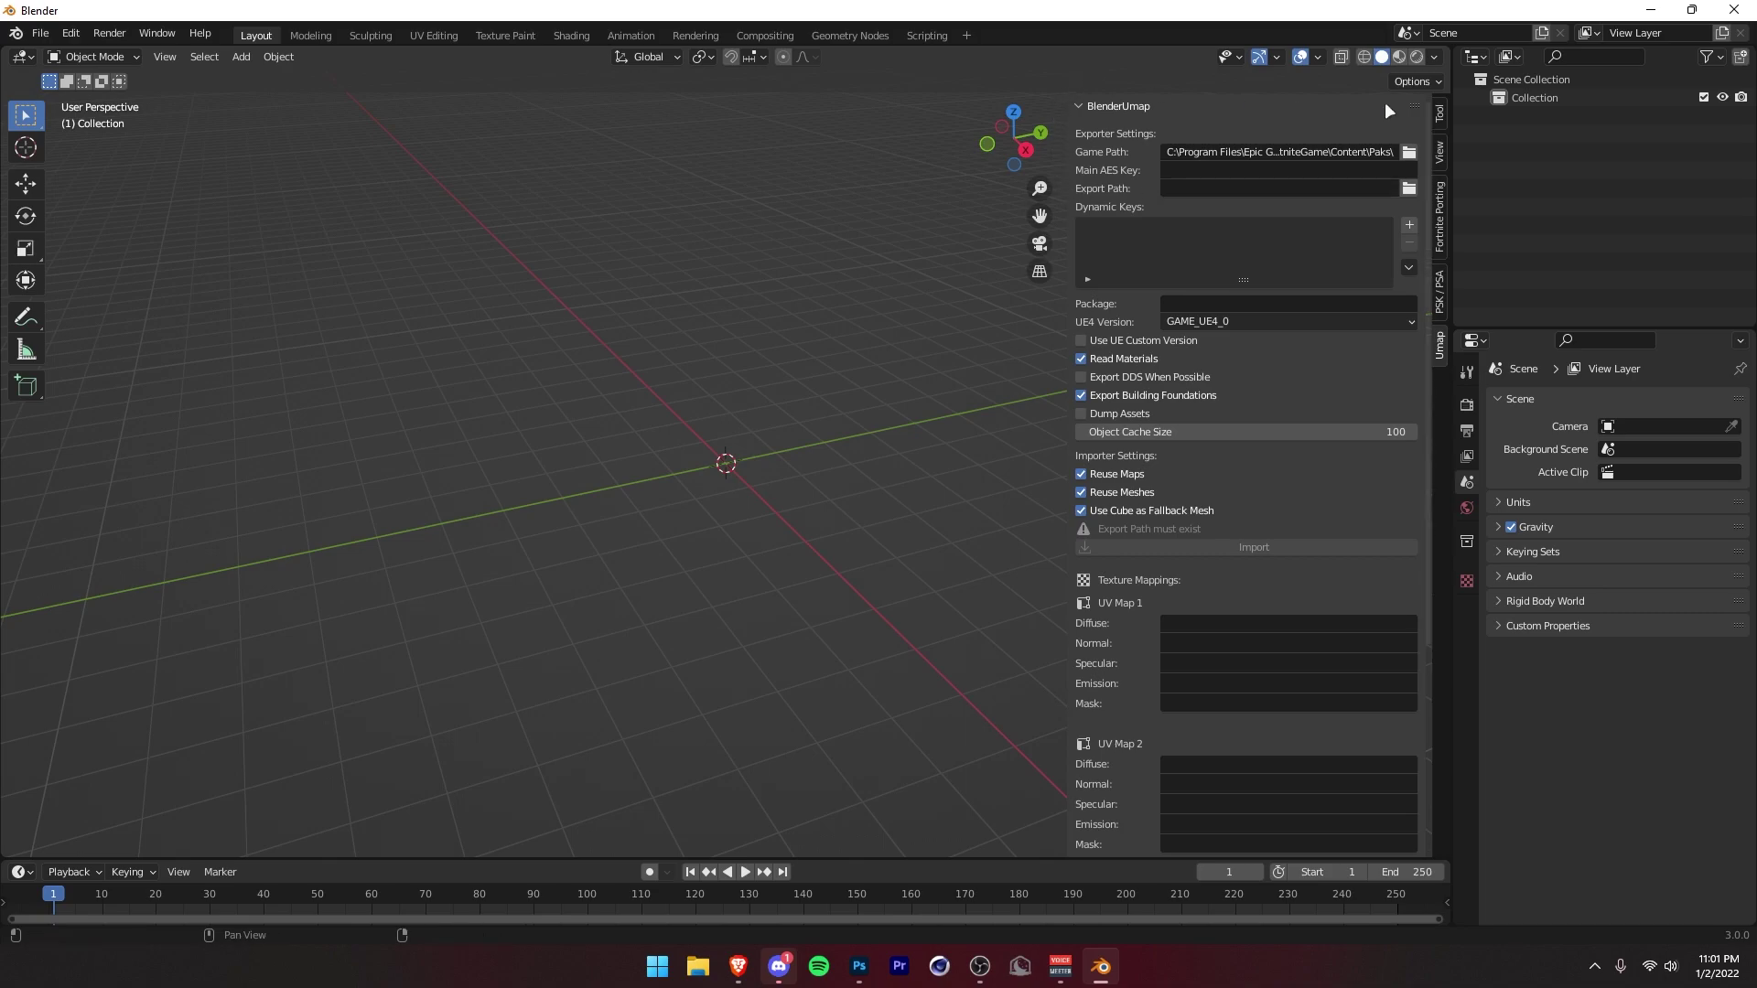
# - Remove the trailing backslash from the Game Path field
pyautogui.click(1395, 156)
pyautogui.click(1395, 157)
pyautogui.click(867, 388)
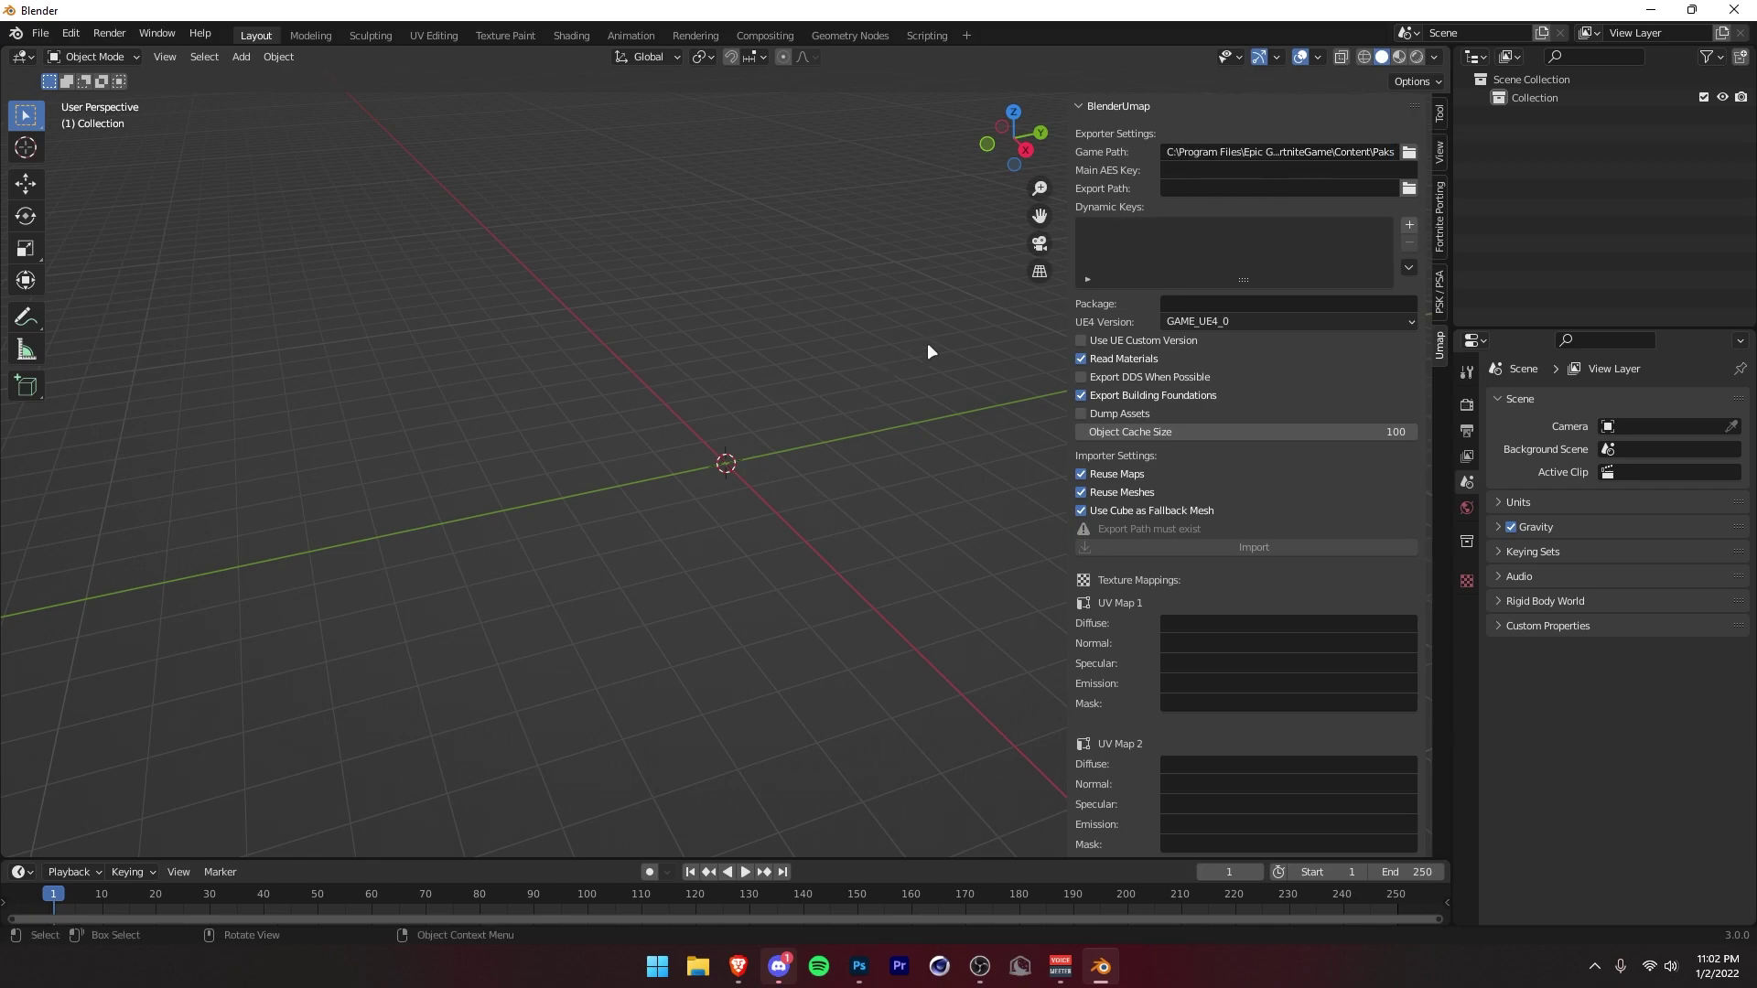
# - Set Export Path to the recent UMap Exports folder
pyautogui.click(1409, 188)
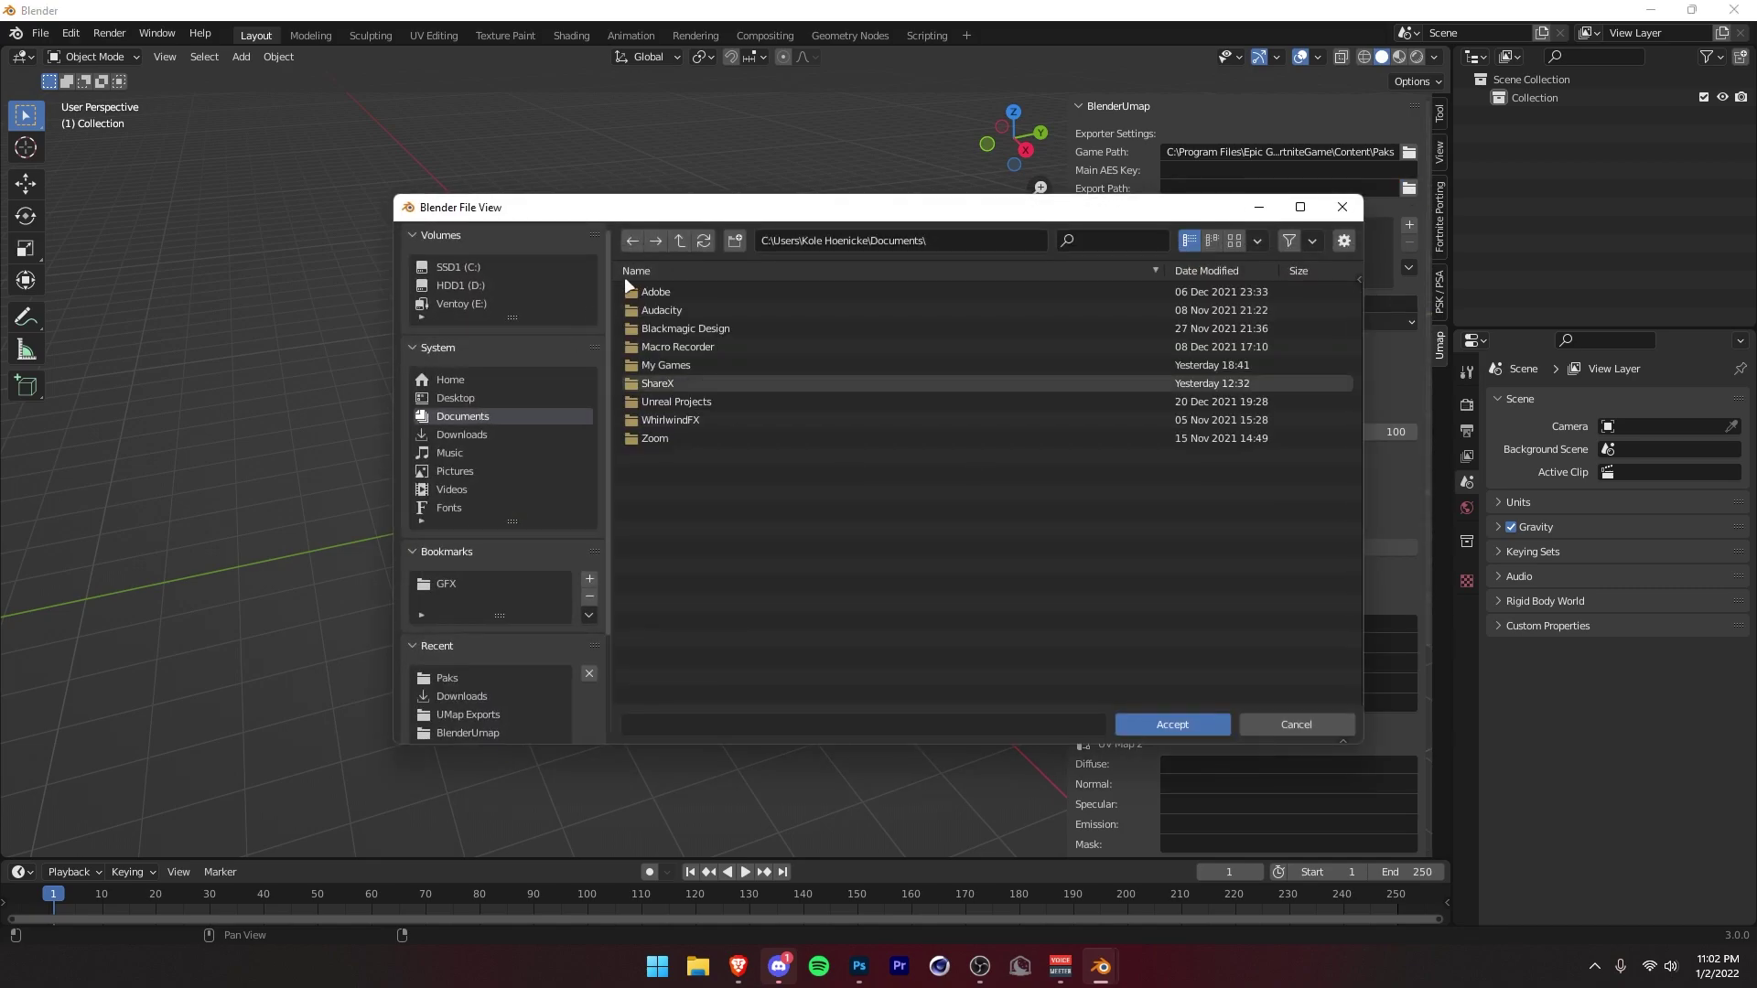
pyautogui.click(478, 713)
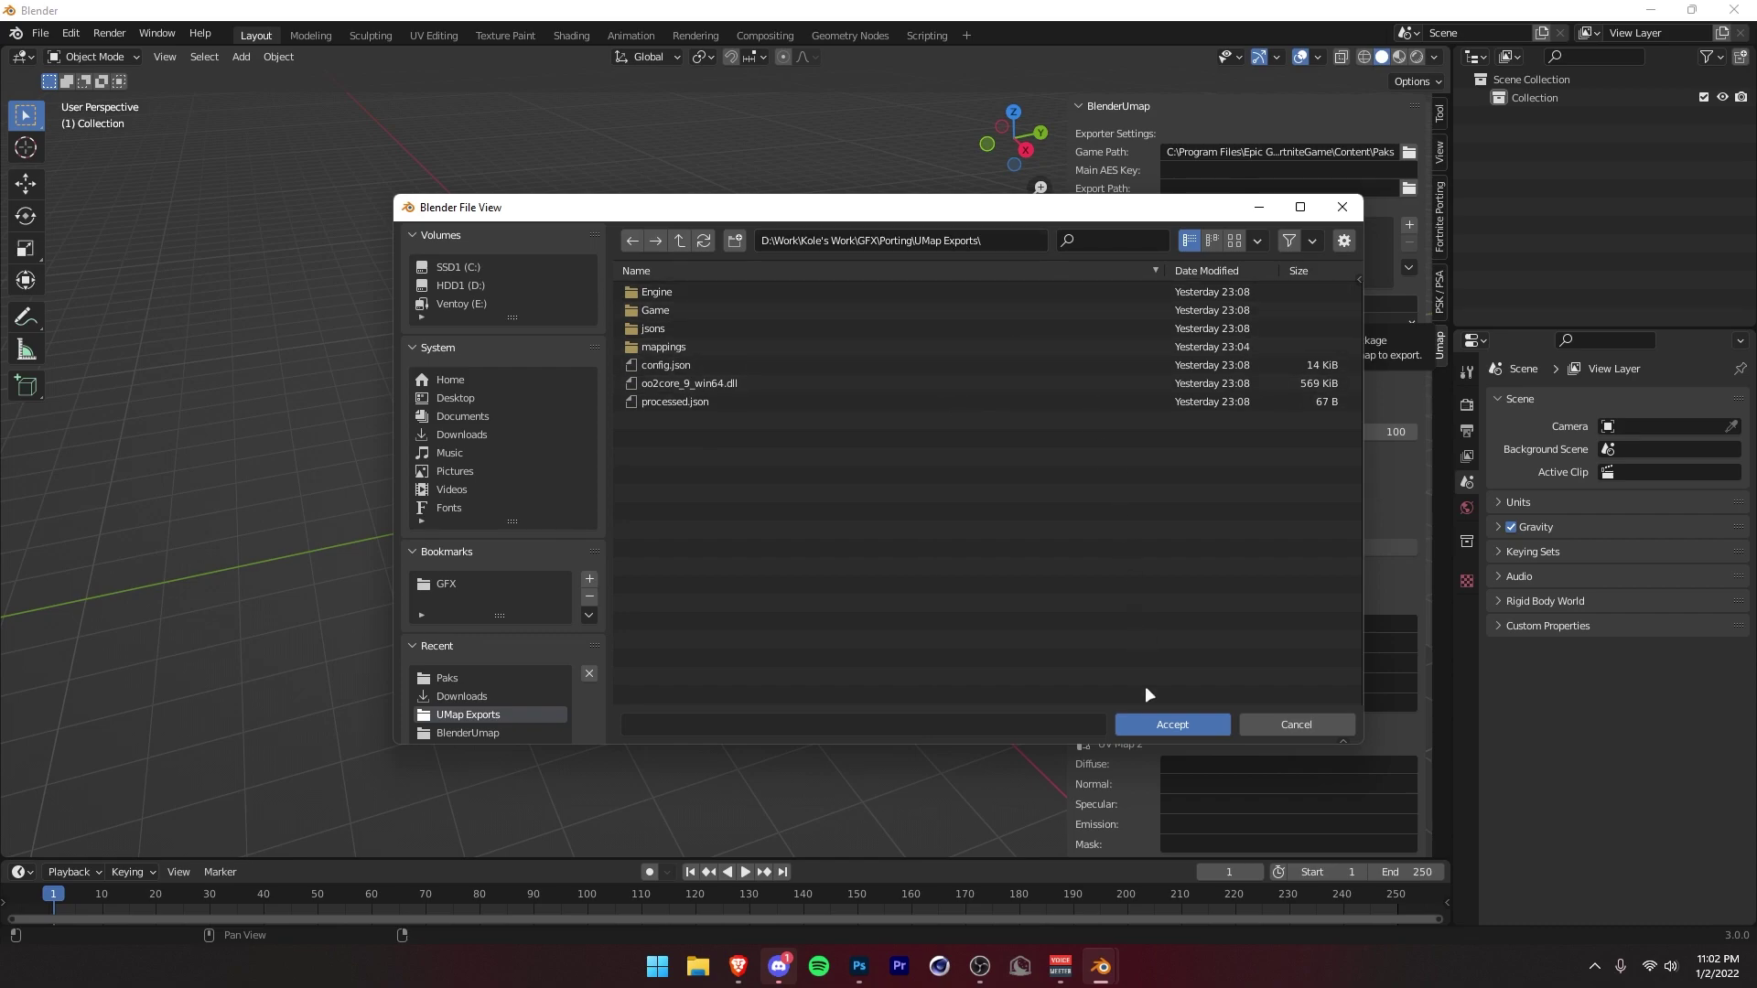
pyautogui.click(1158, 717)
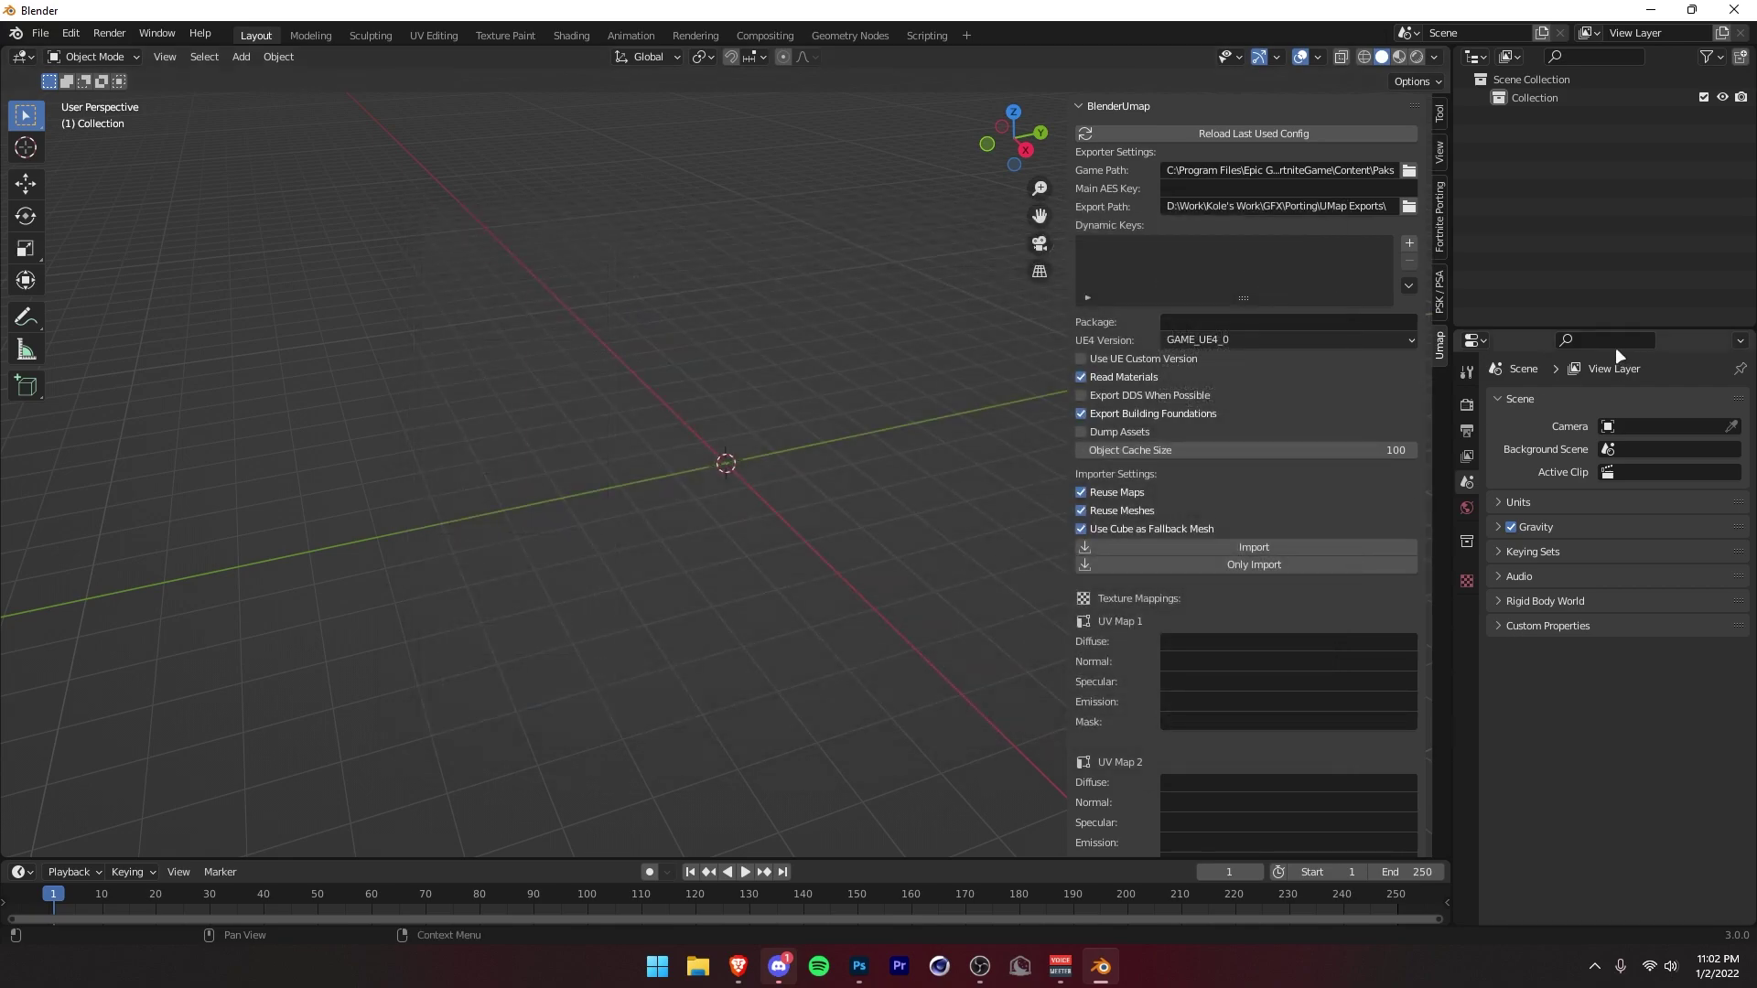
# - Enable Use UE Custom Version and enter GAME_UE5_1 as Custom Engine Version
pyautogui.click(1083, 359)
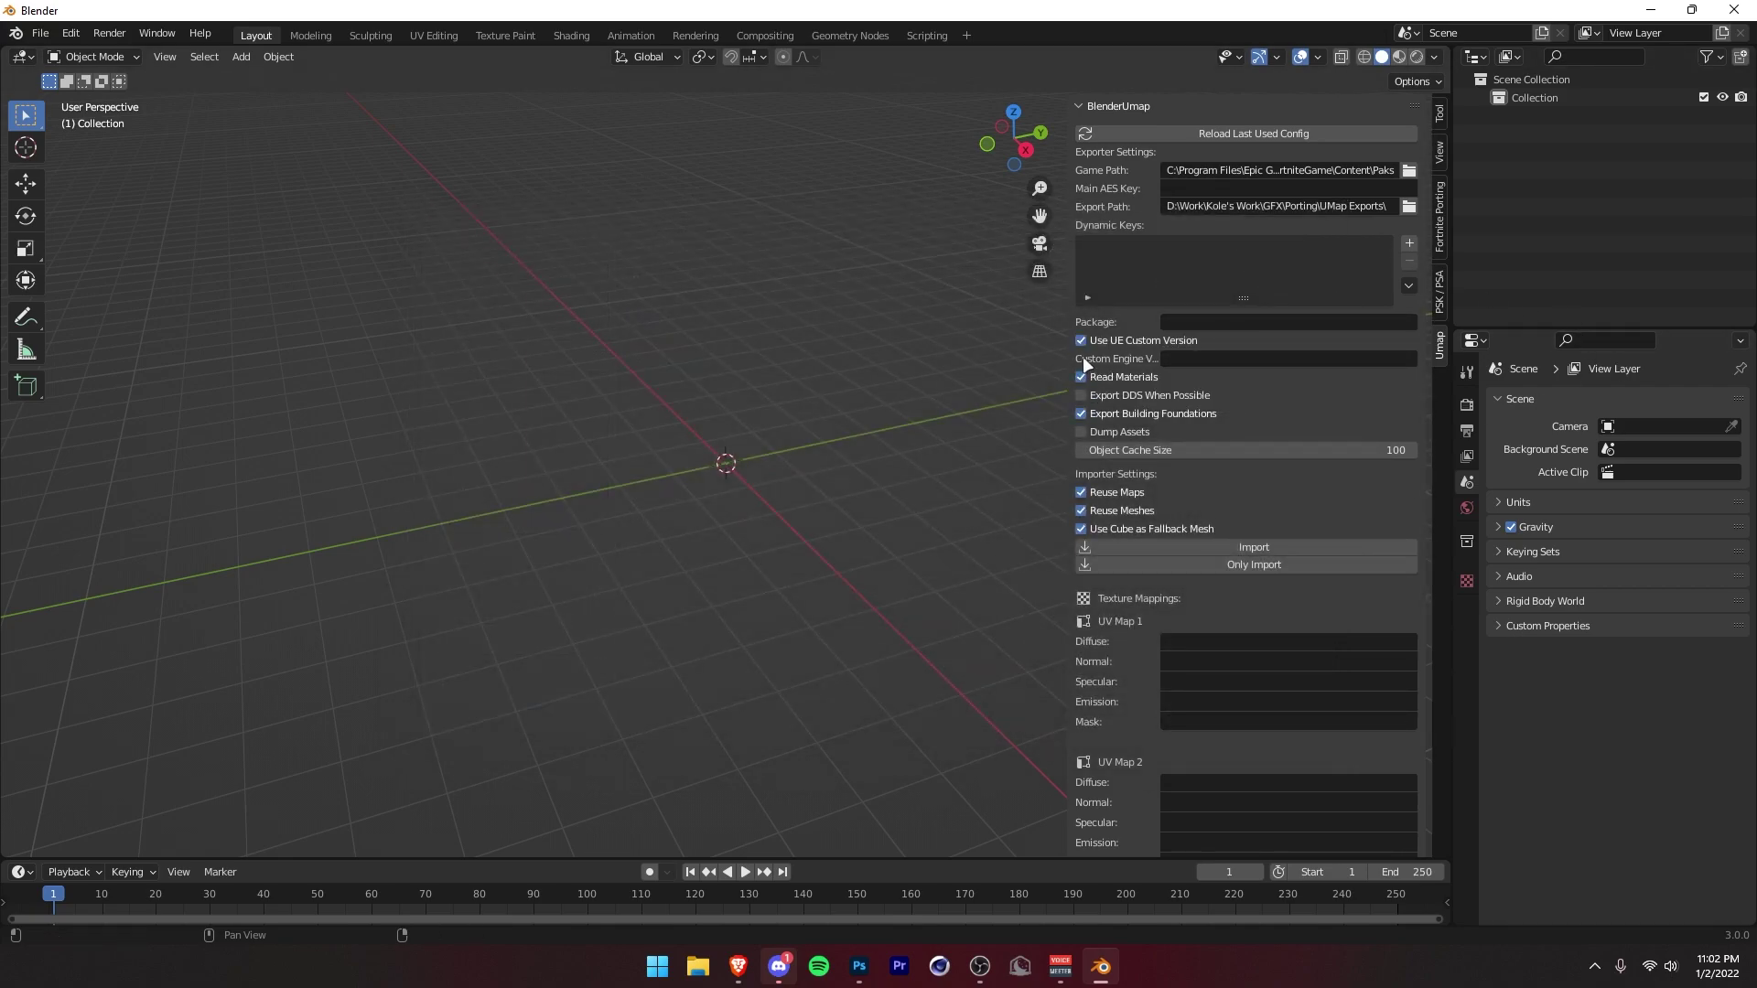
pyautogui.click(1223, 358)
pyautogui.write('GAME_UE5_1')
# - Fill in the Fortnite AES keys, then choose Download mappings for Fortnite
pyautogui.click(1409, 285)
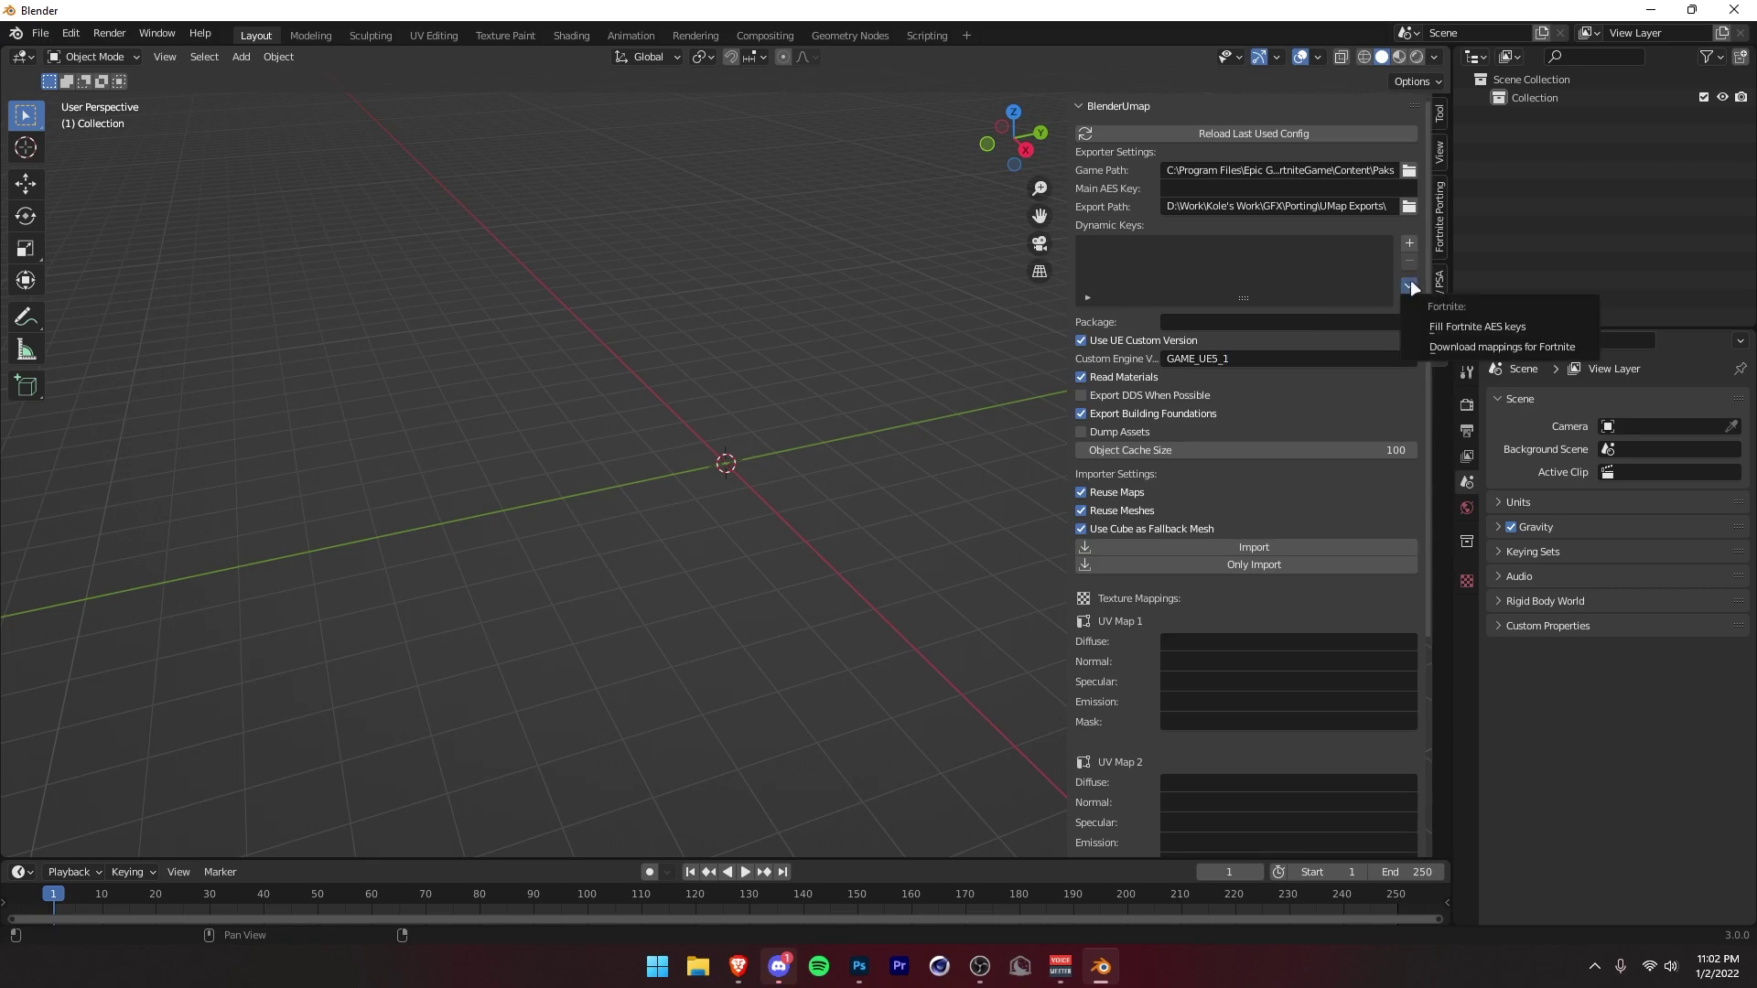
pyautogui.click(1463, 328)
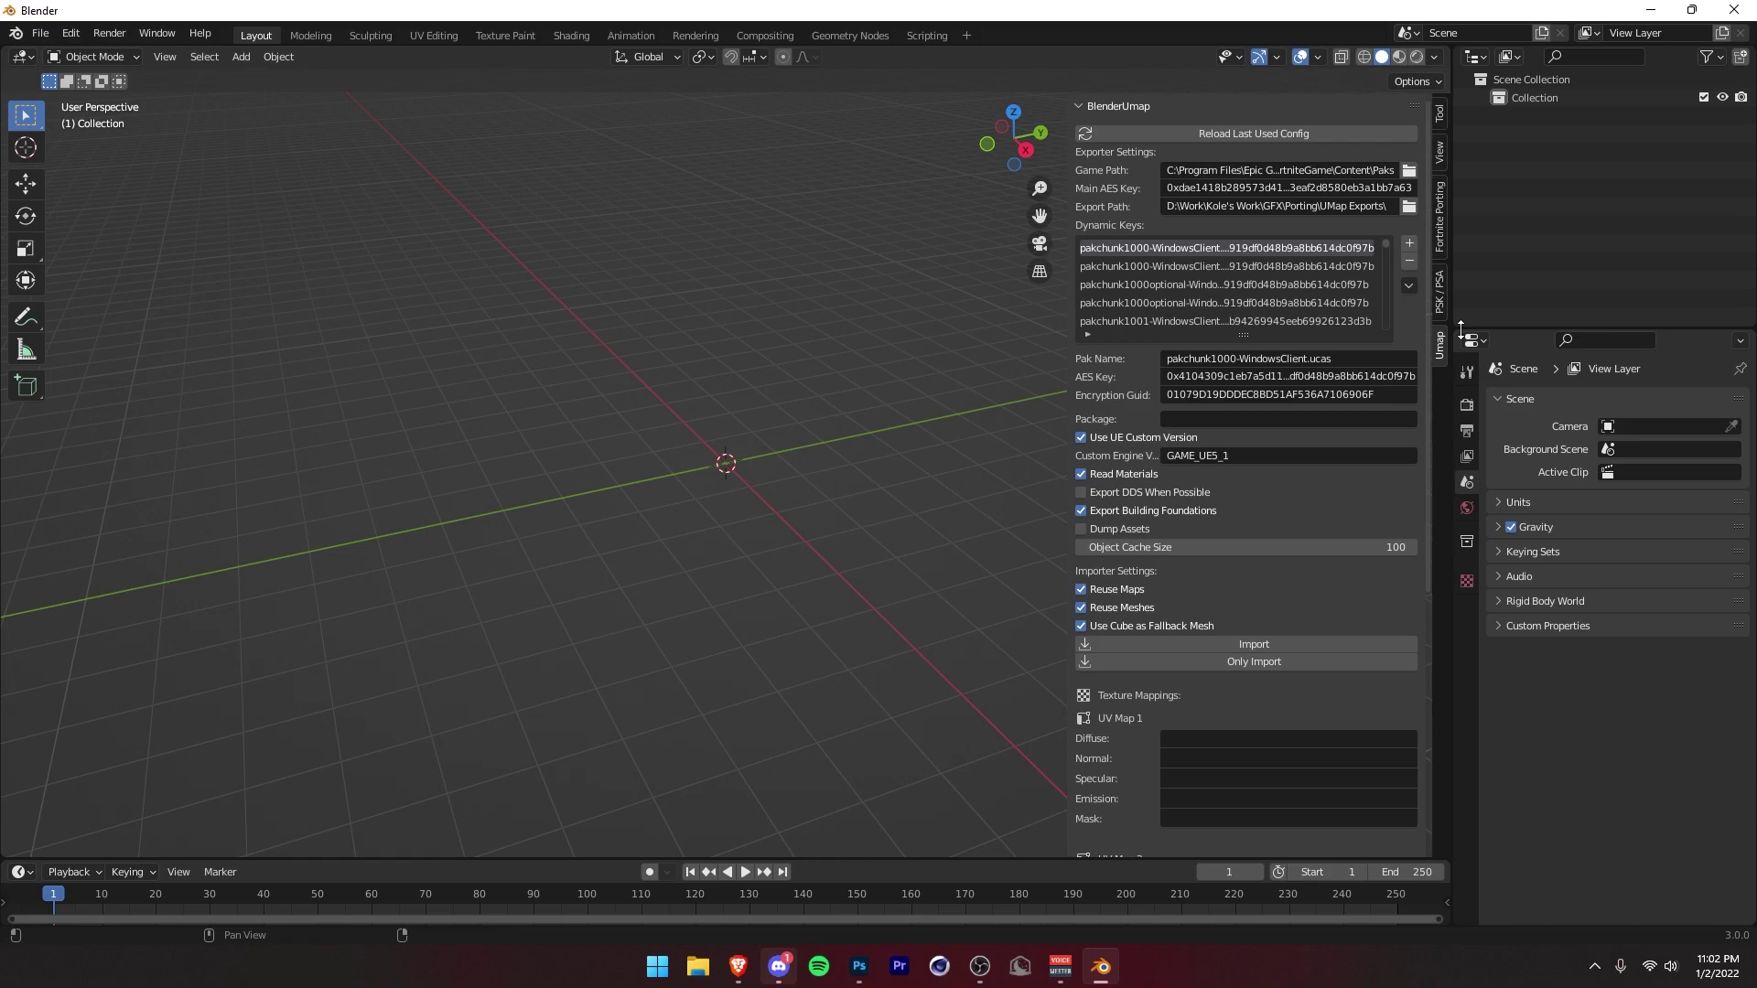
pyautogui.click(1409, 287)
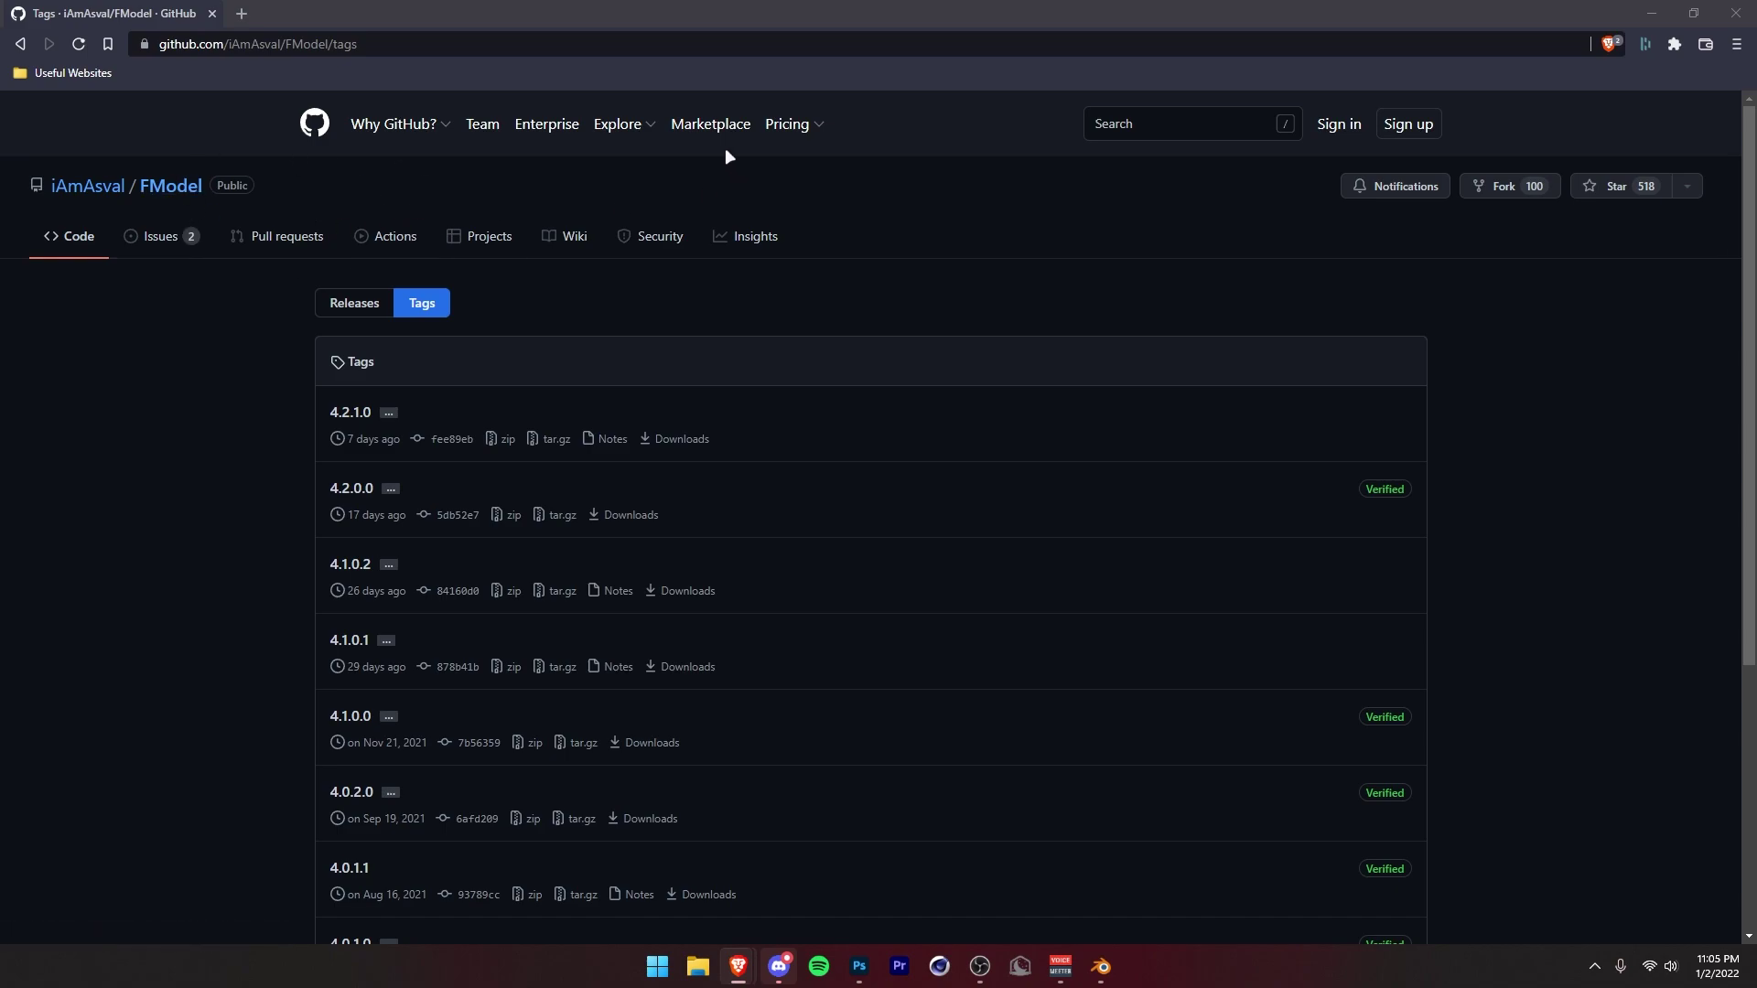
# - Download FModel.zip from the FModel 4.2.1.0 release and save it into Downloads
pyautogui.click(363, 415)
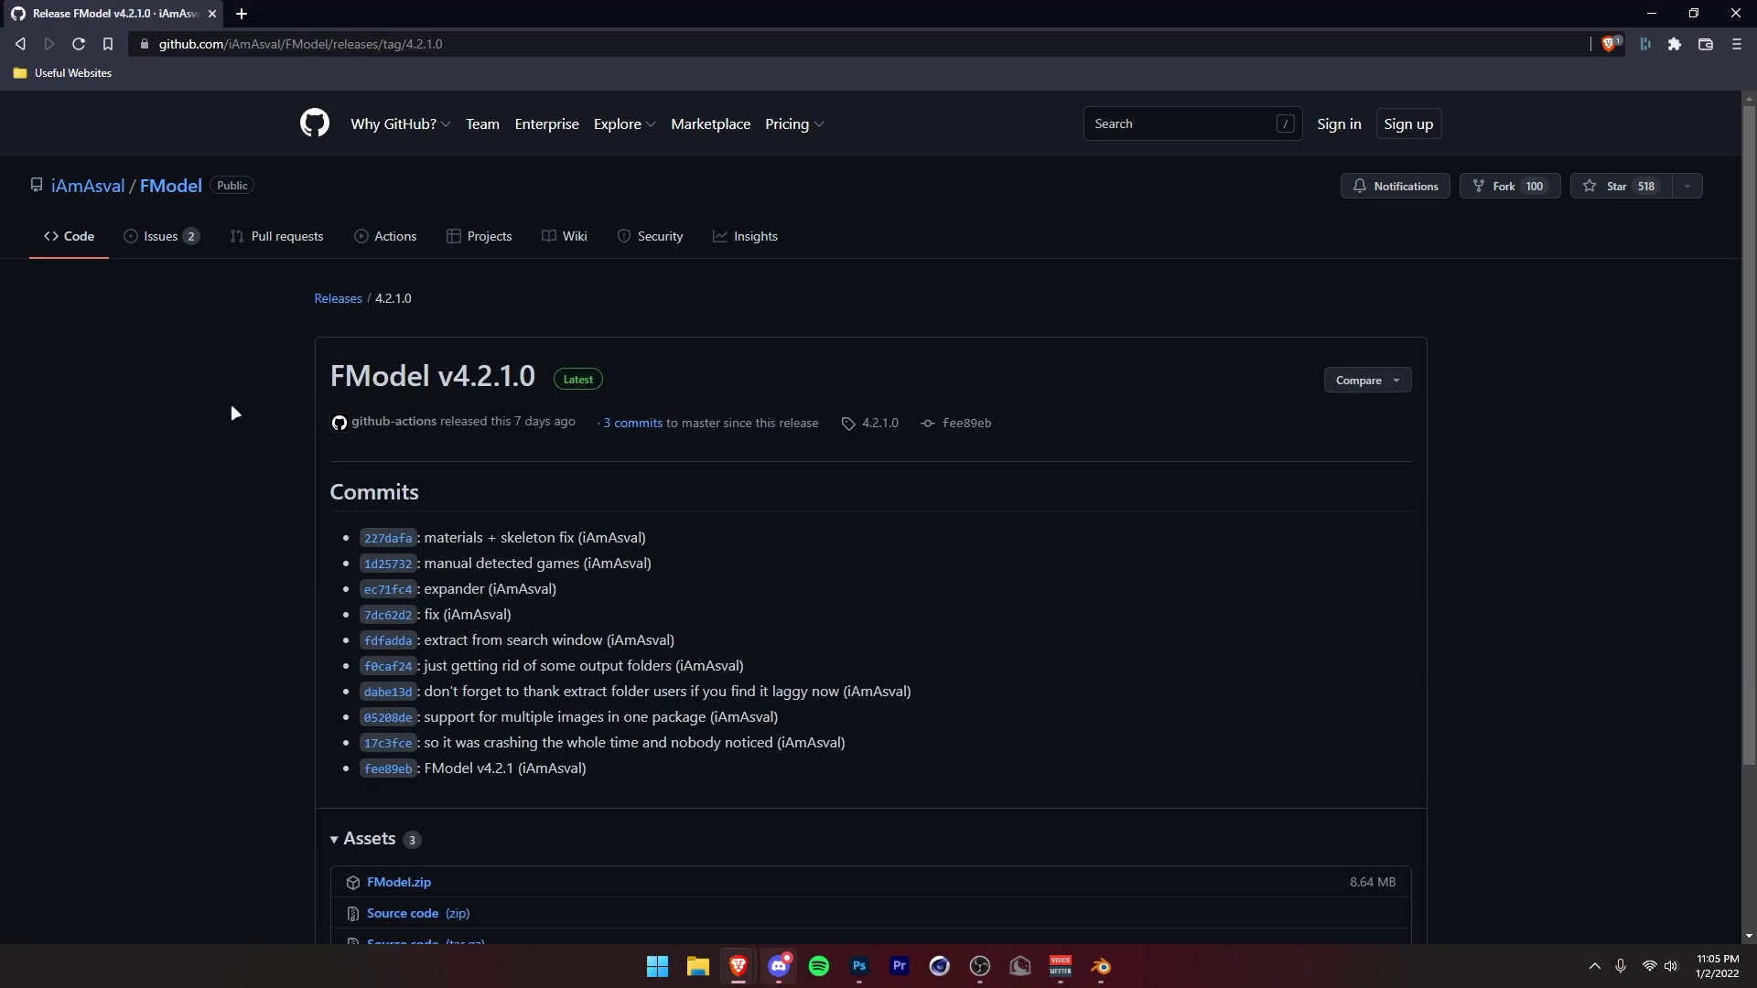
pyautogui.scroll(-2, 230, 404)
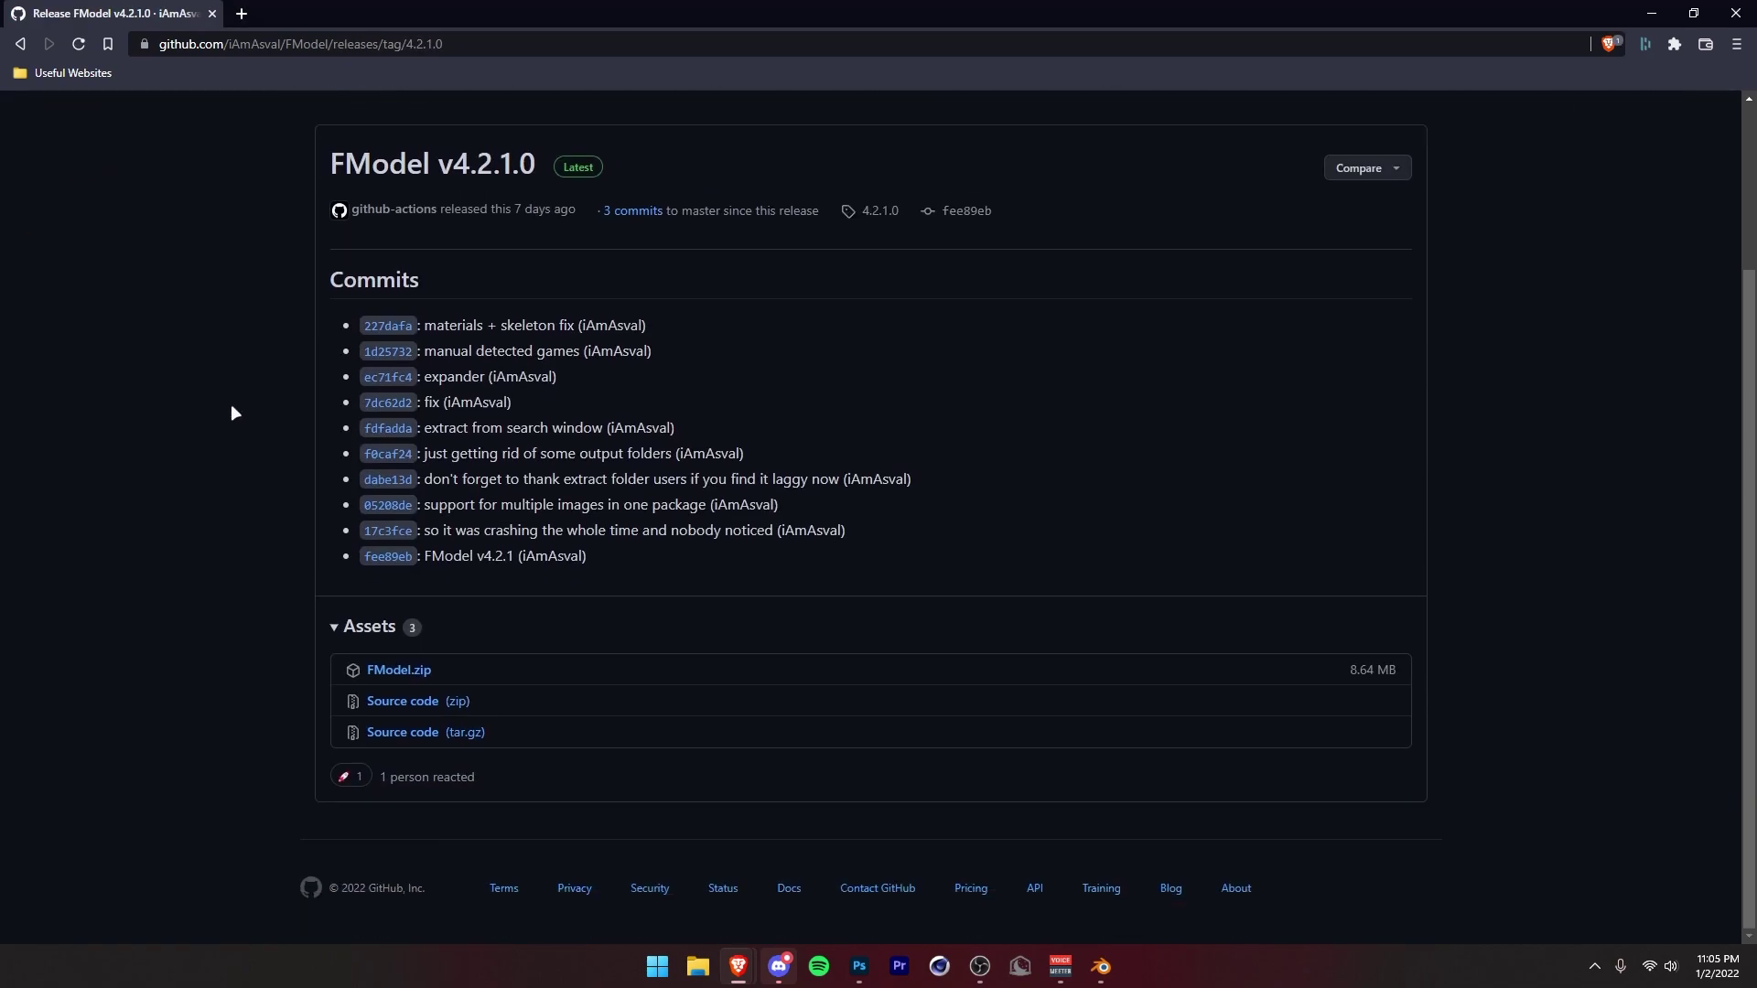
pyautogui.click(399, 673)
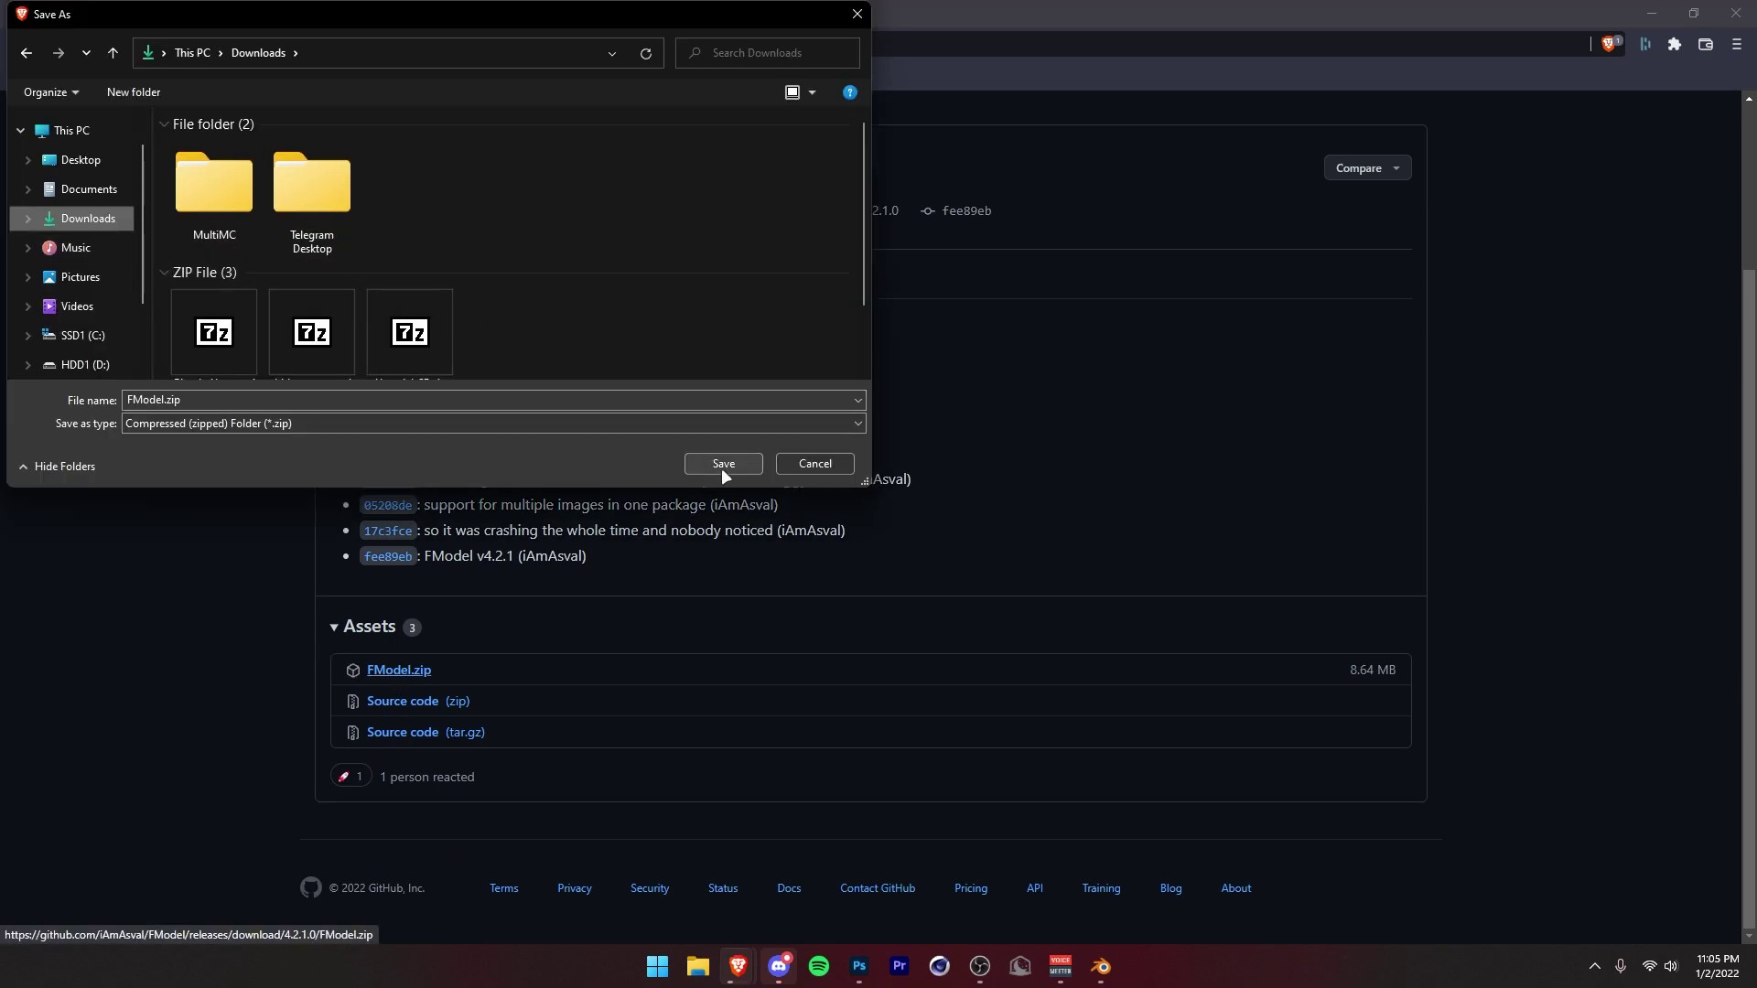
pyautogui.click(721, 465)
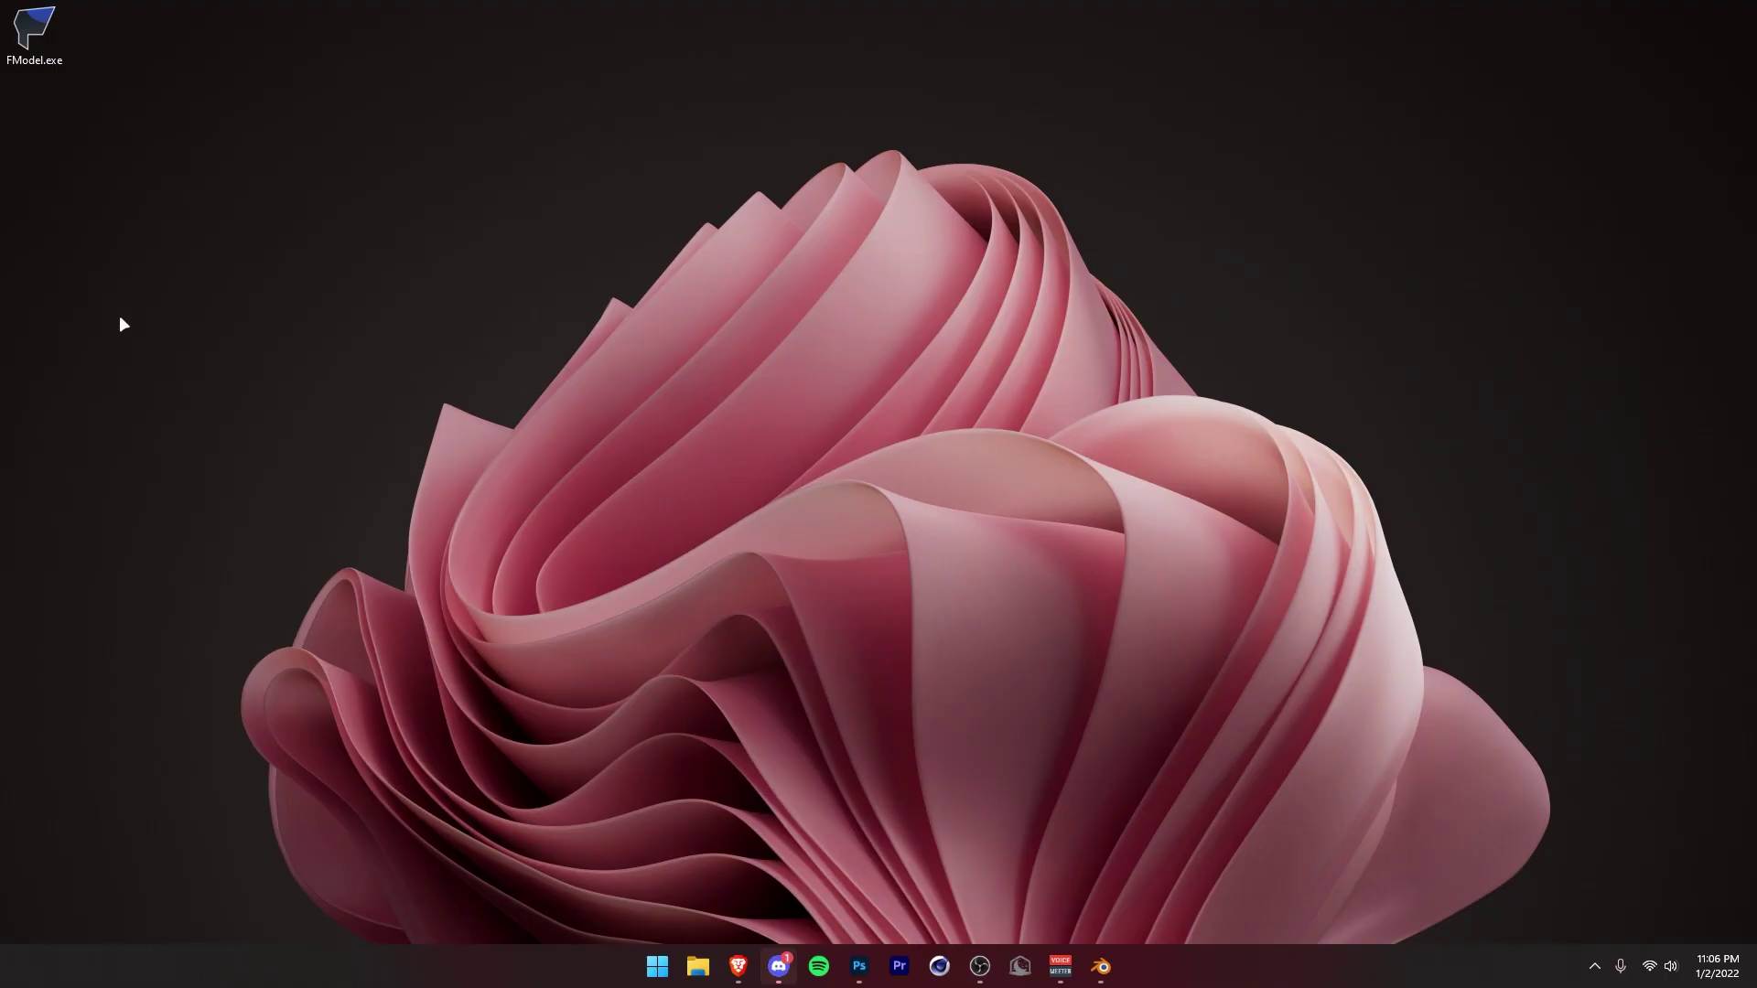
# - Launch FModel.exe and open the Directory Selector showing the Fortnite Paks folder
pyautogui.doubleClick(37, 41)
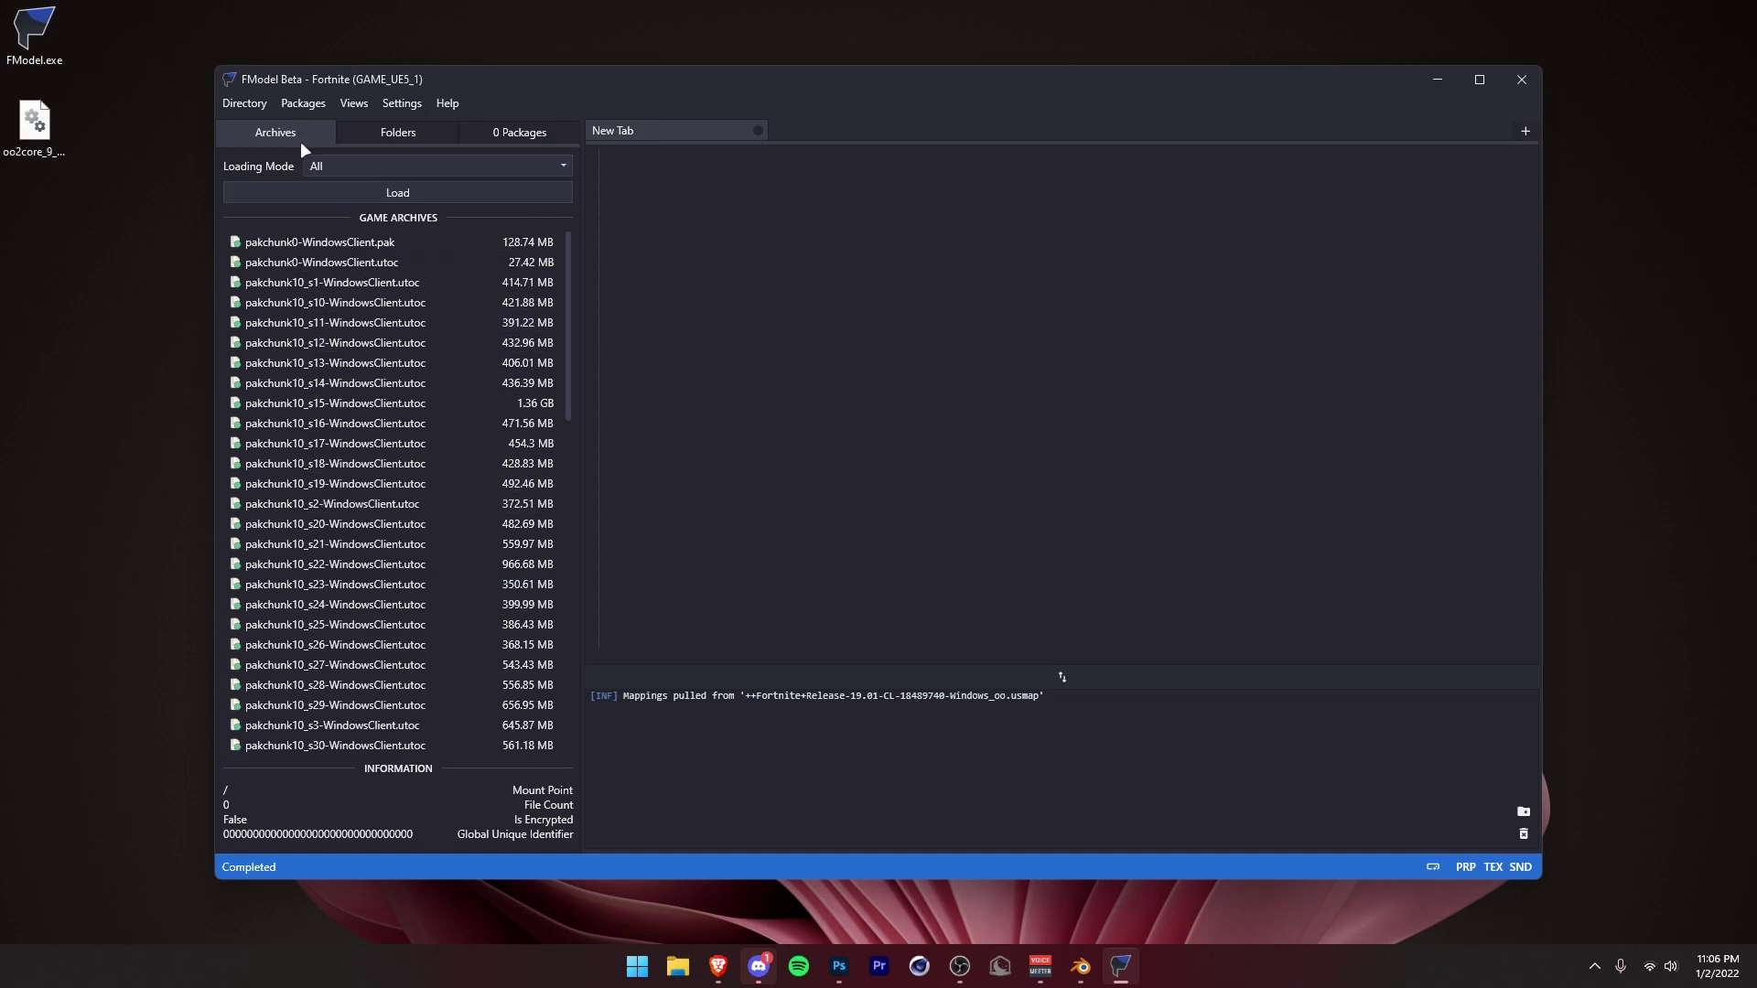
pyautogui.click(256, 106)
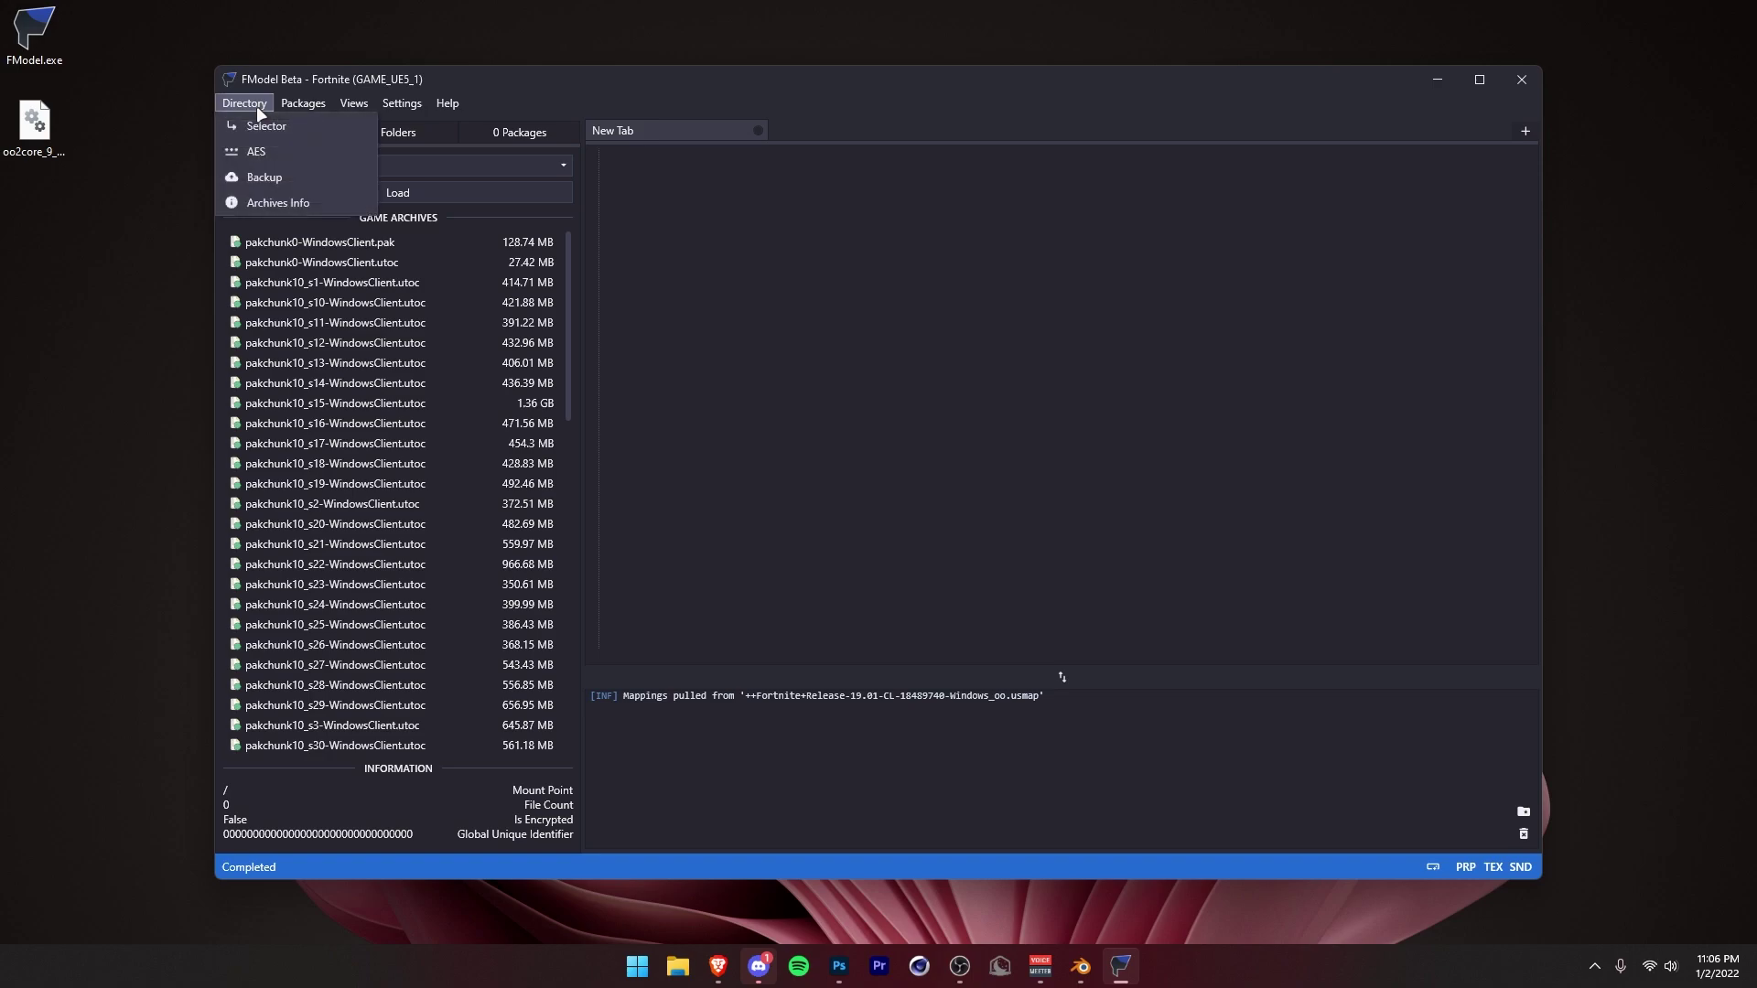
pyautogui.click(258, 123)
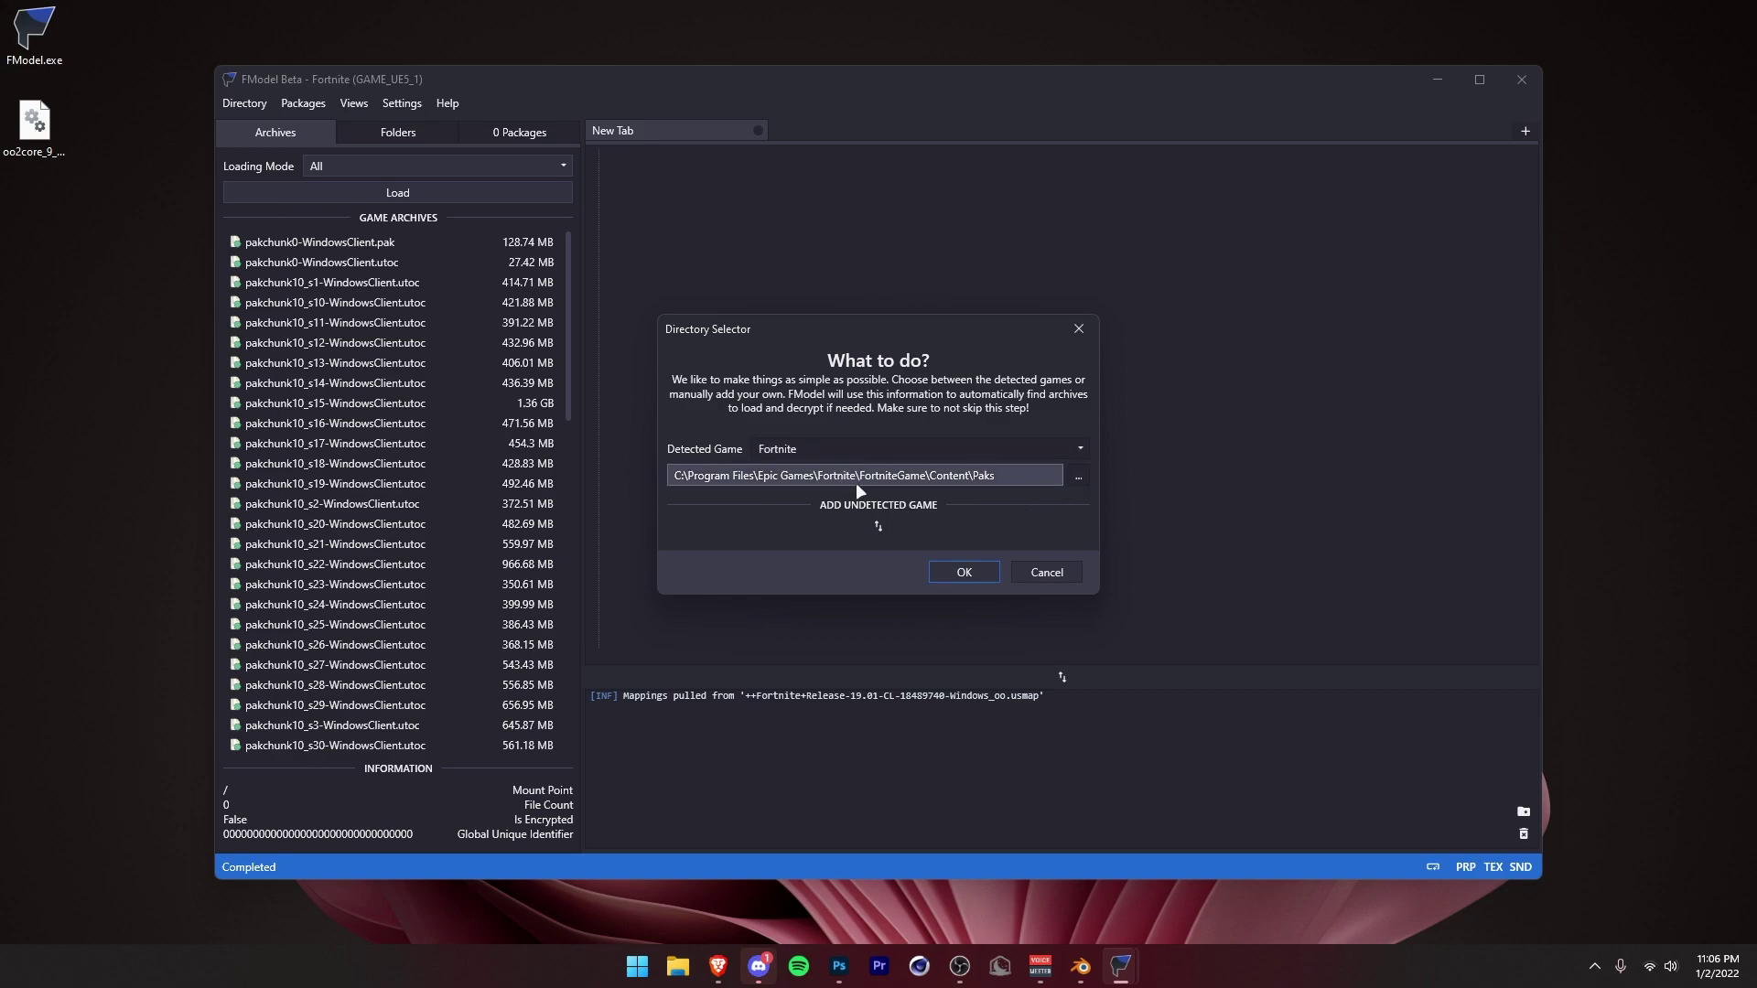
# - Load Fortnite's archives, search .umap, and copy Artemis_2x2_ChopShop_01's package path without extension
pyautogui.click(1046, 571)
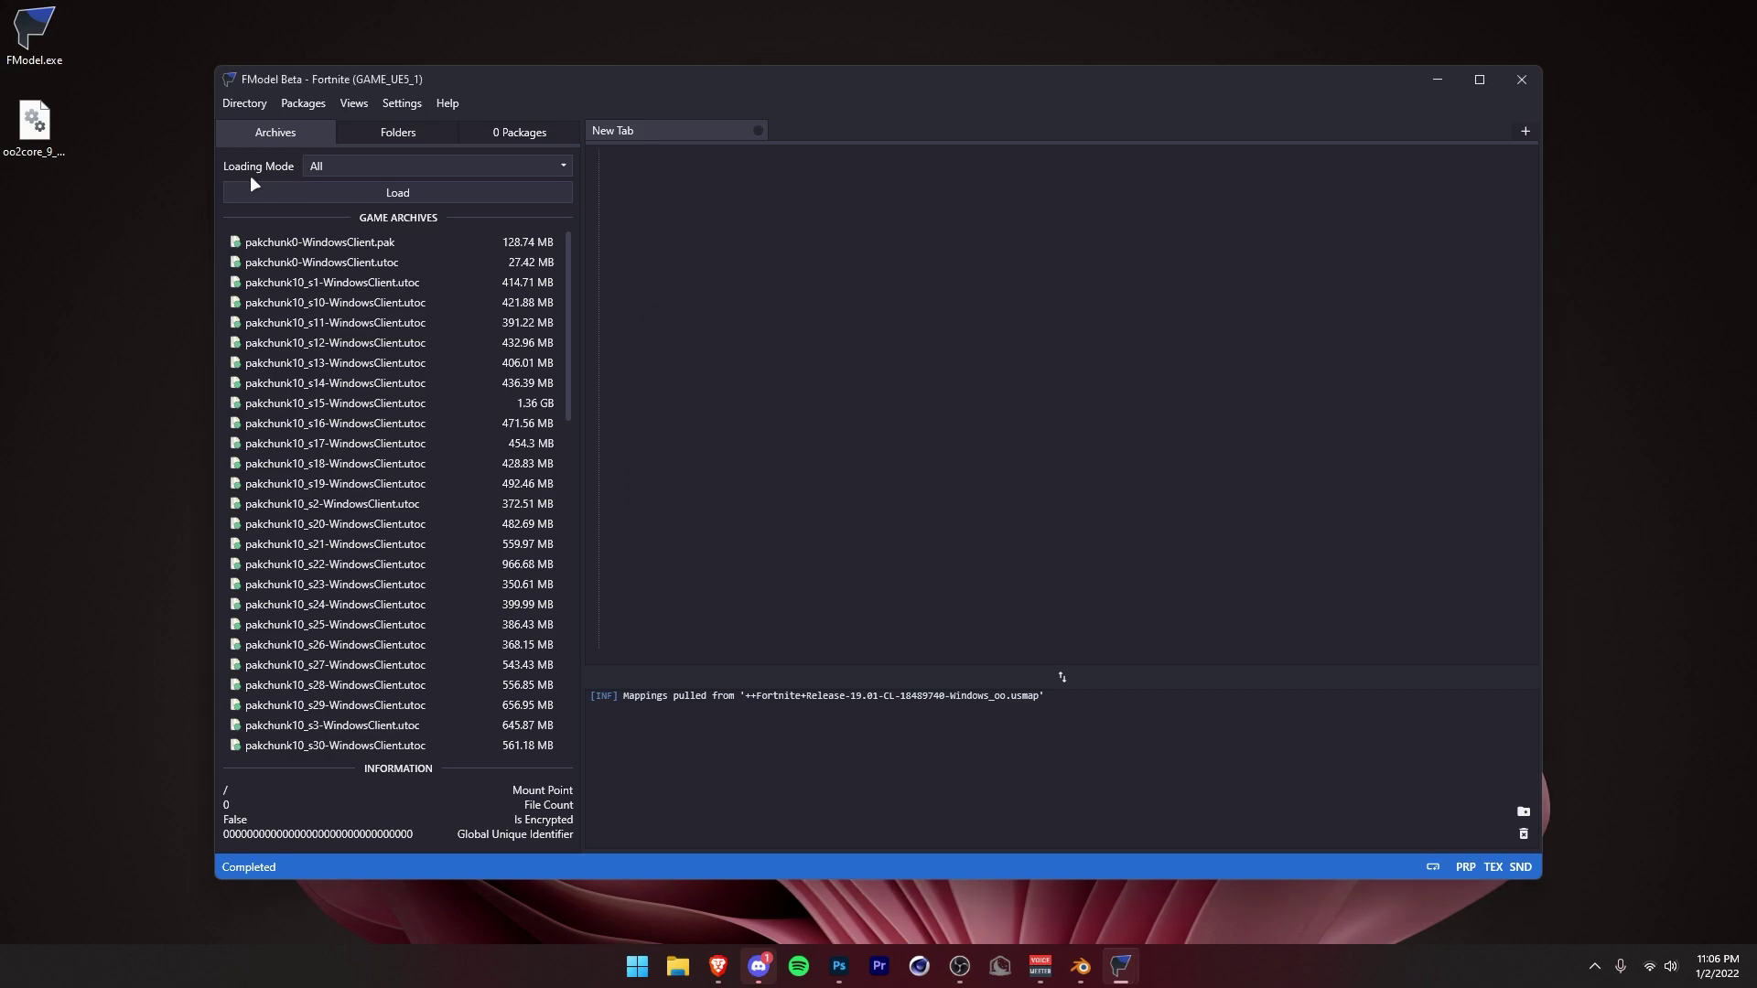
pyautogui.click(349, 197)
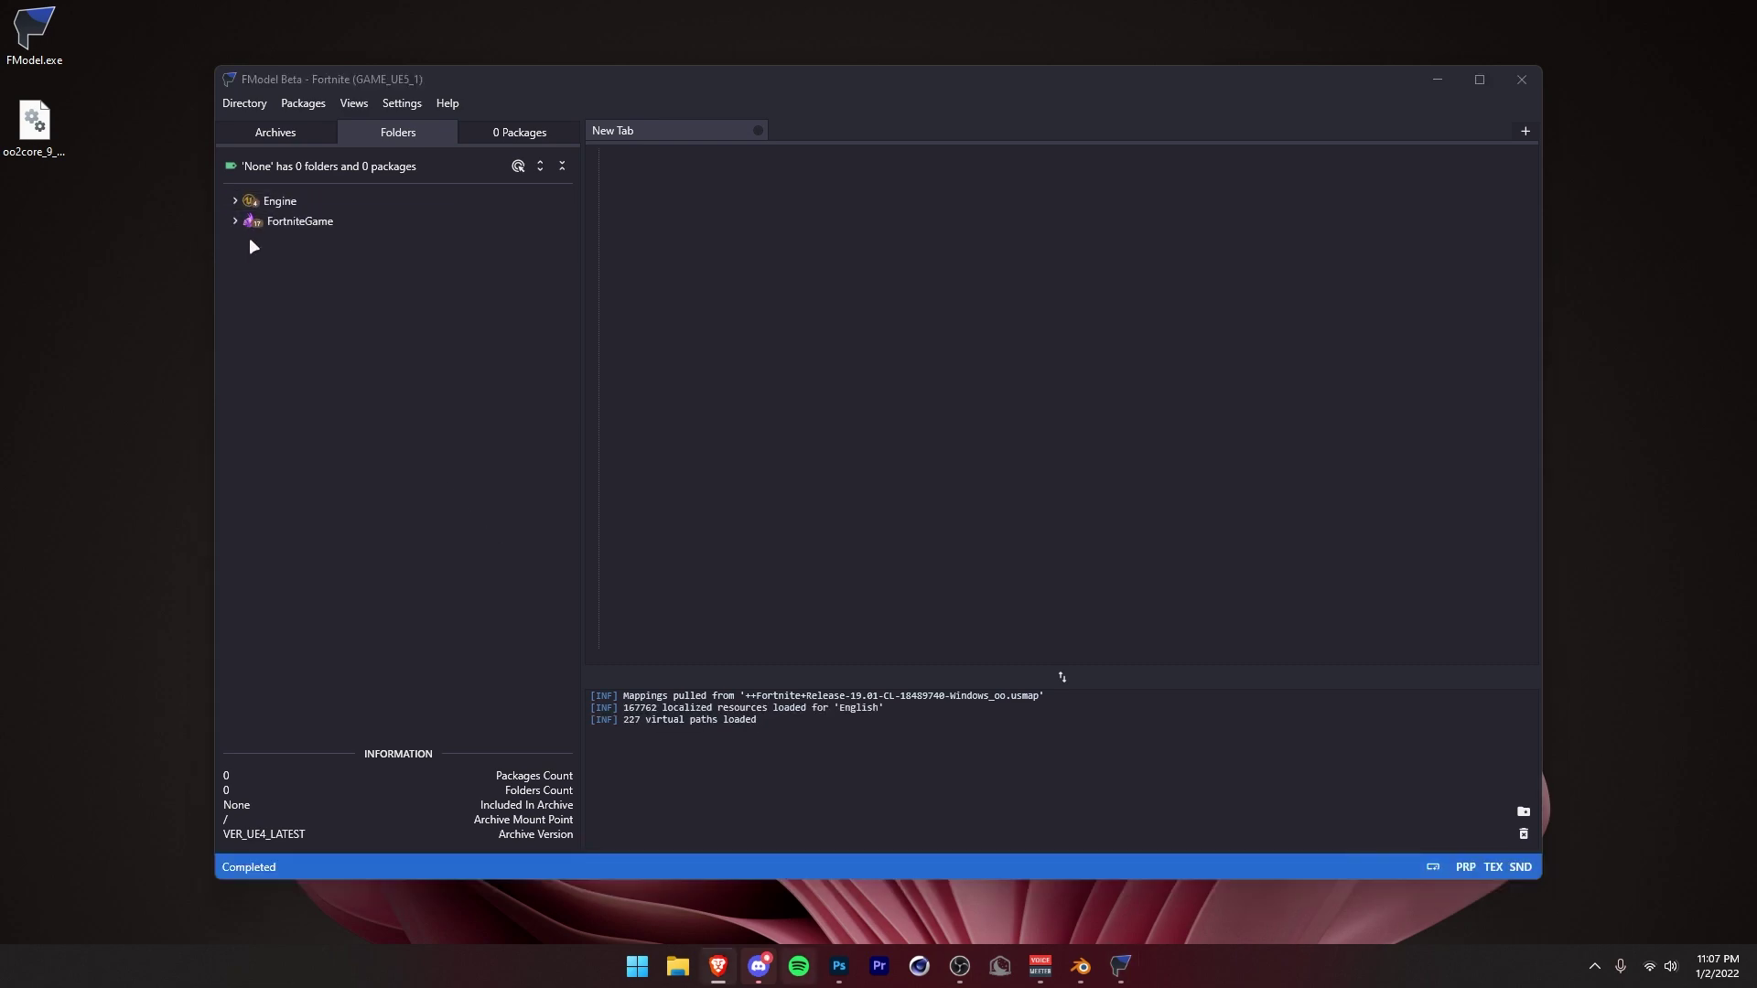
pyautogui.click(325, 105)
pyautogui.click(319, 121)
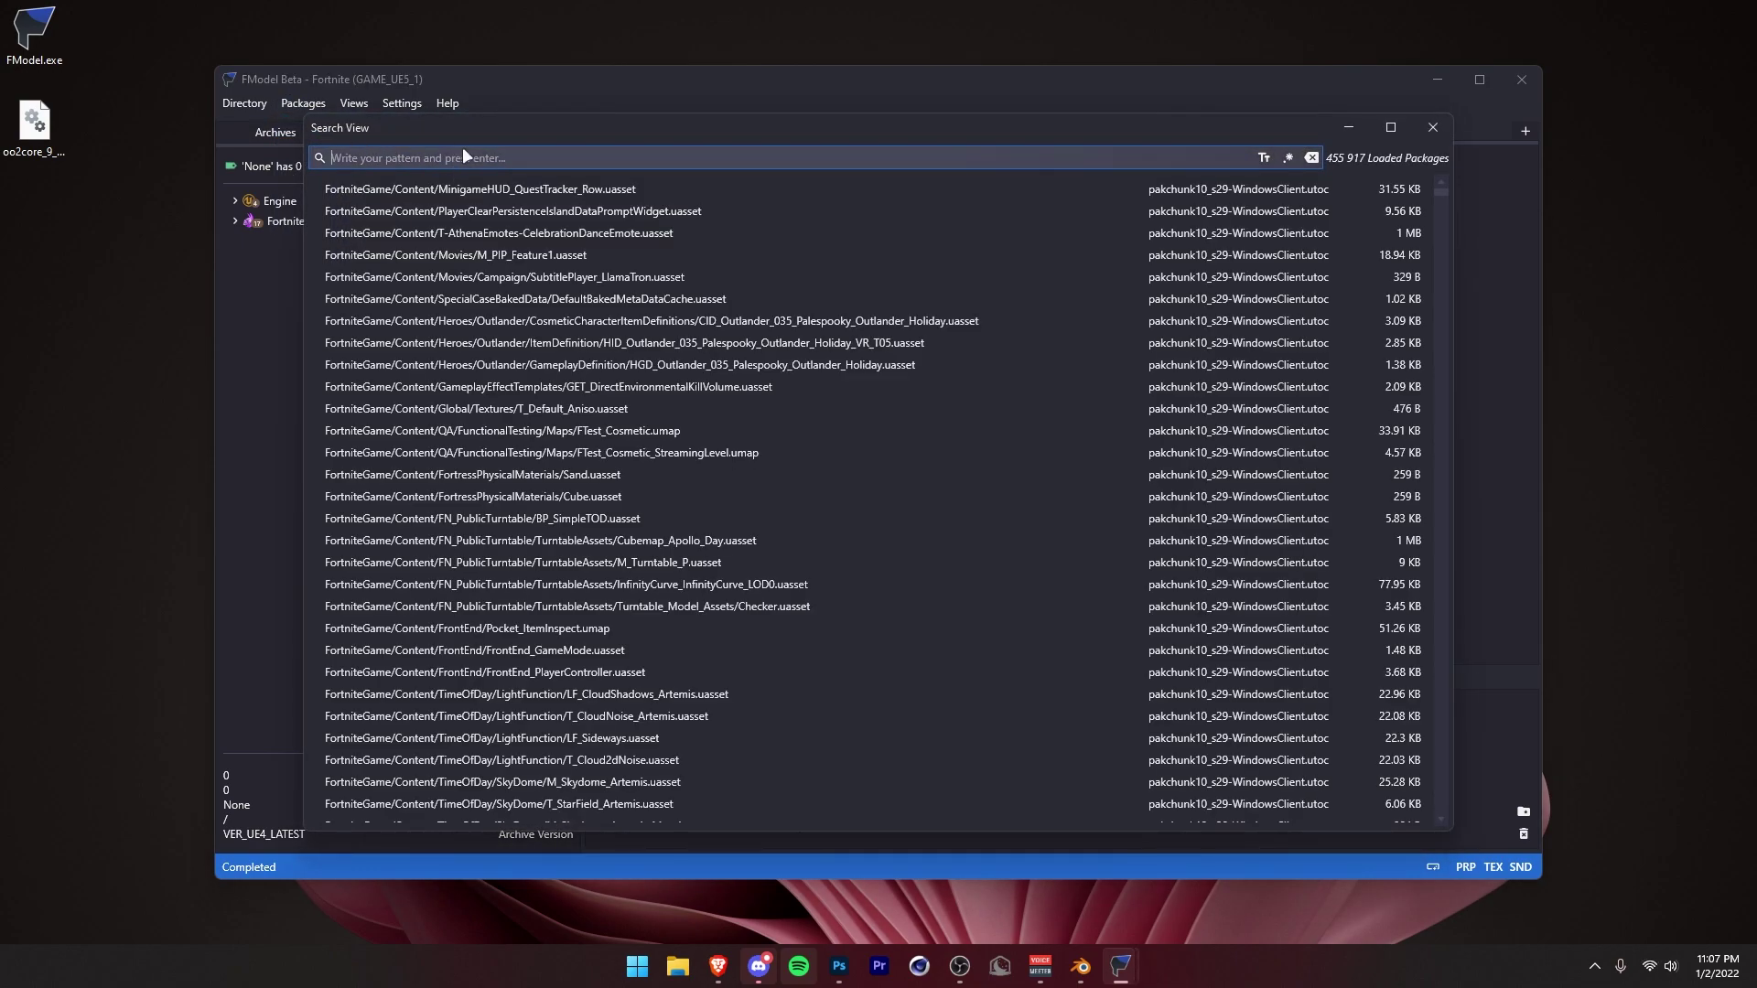
pyautogui.write('.umap')
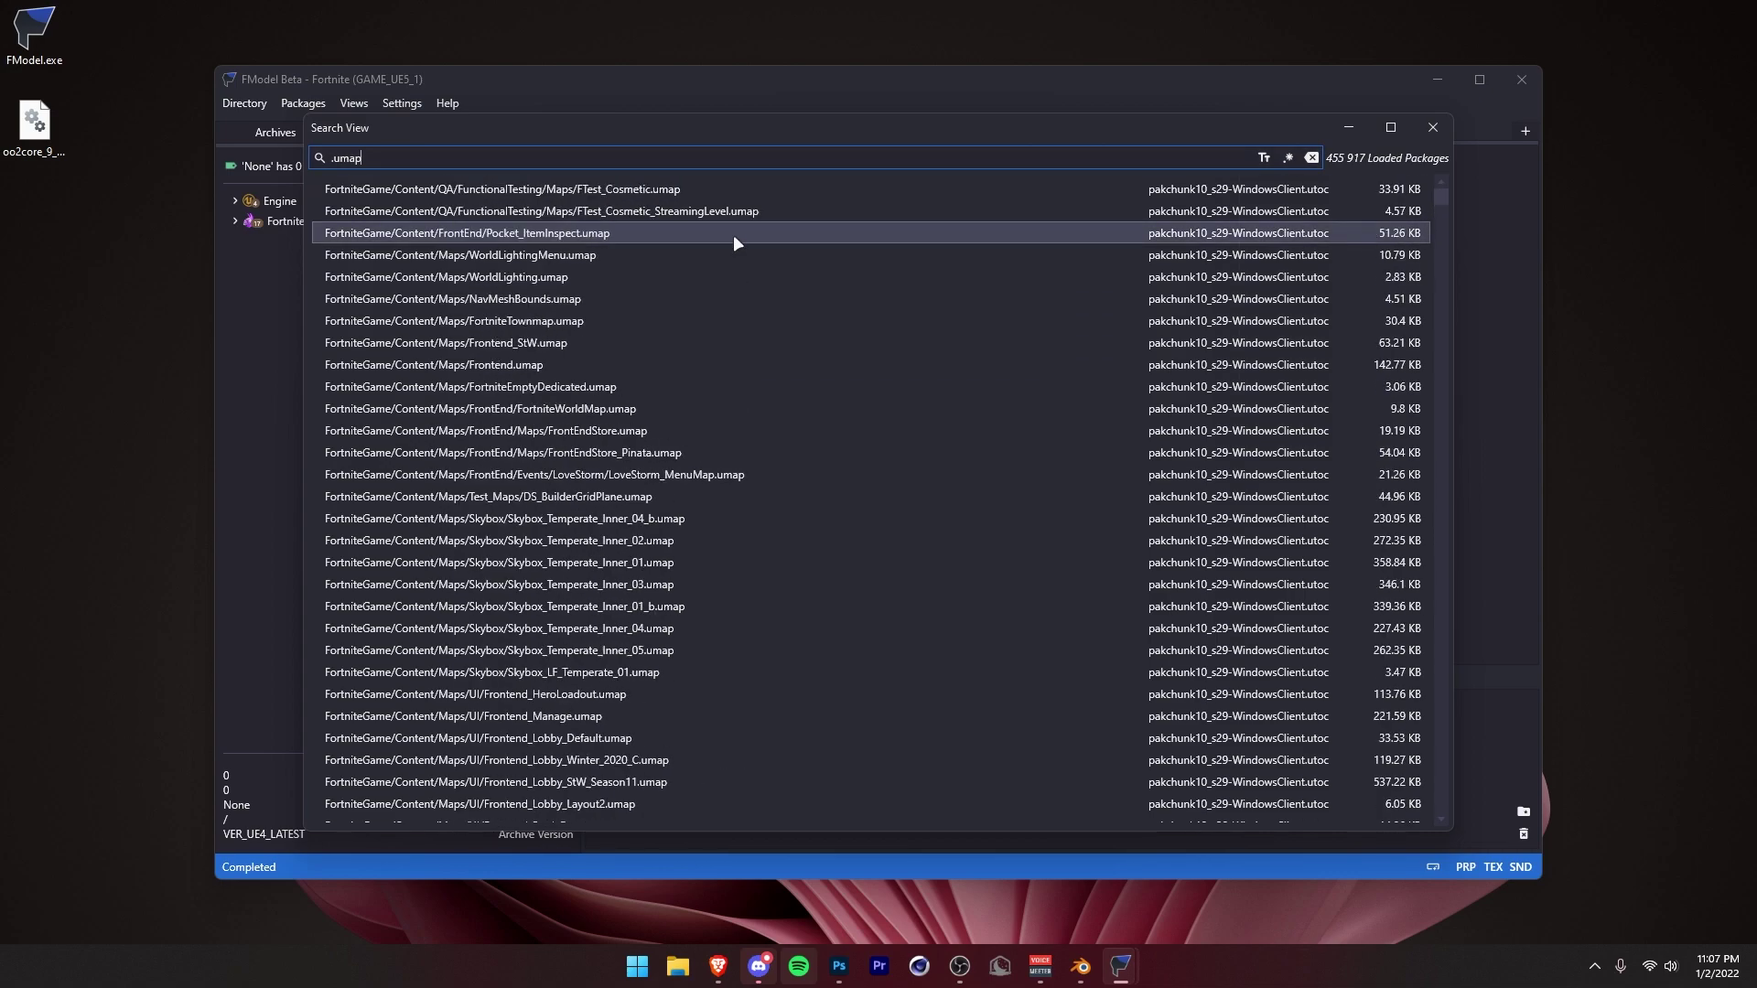
pyautogui.moveTo(1435, 187); pyautogui.dragTo(1443, 647)
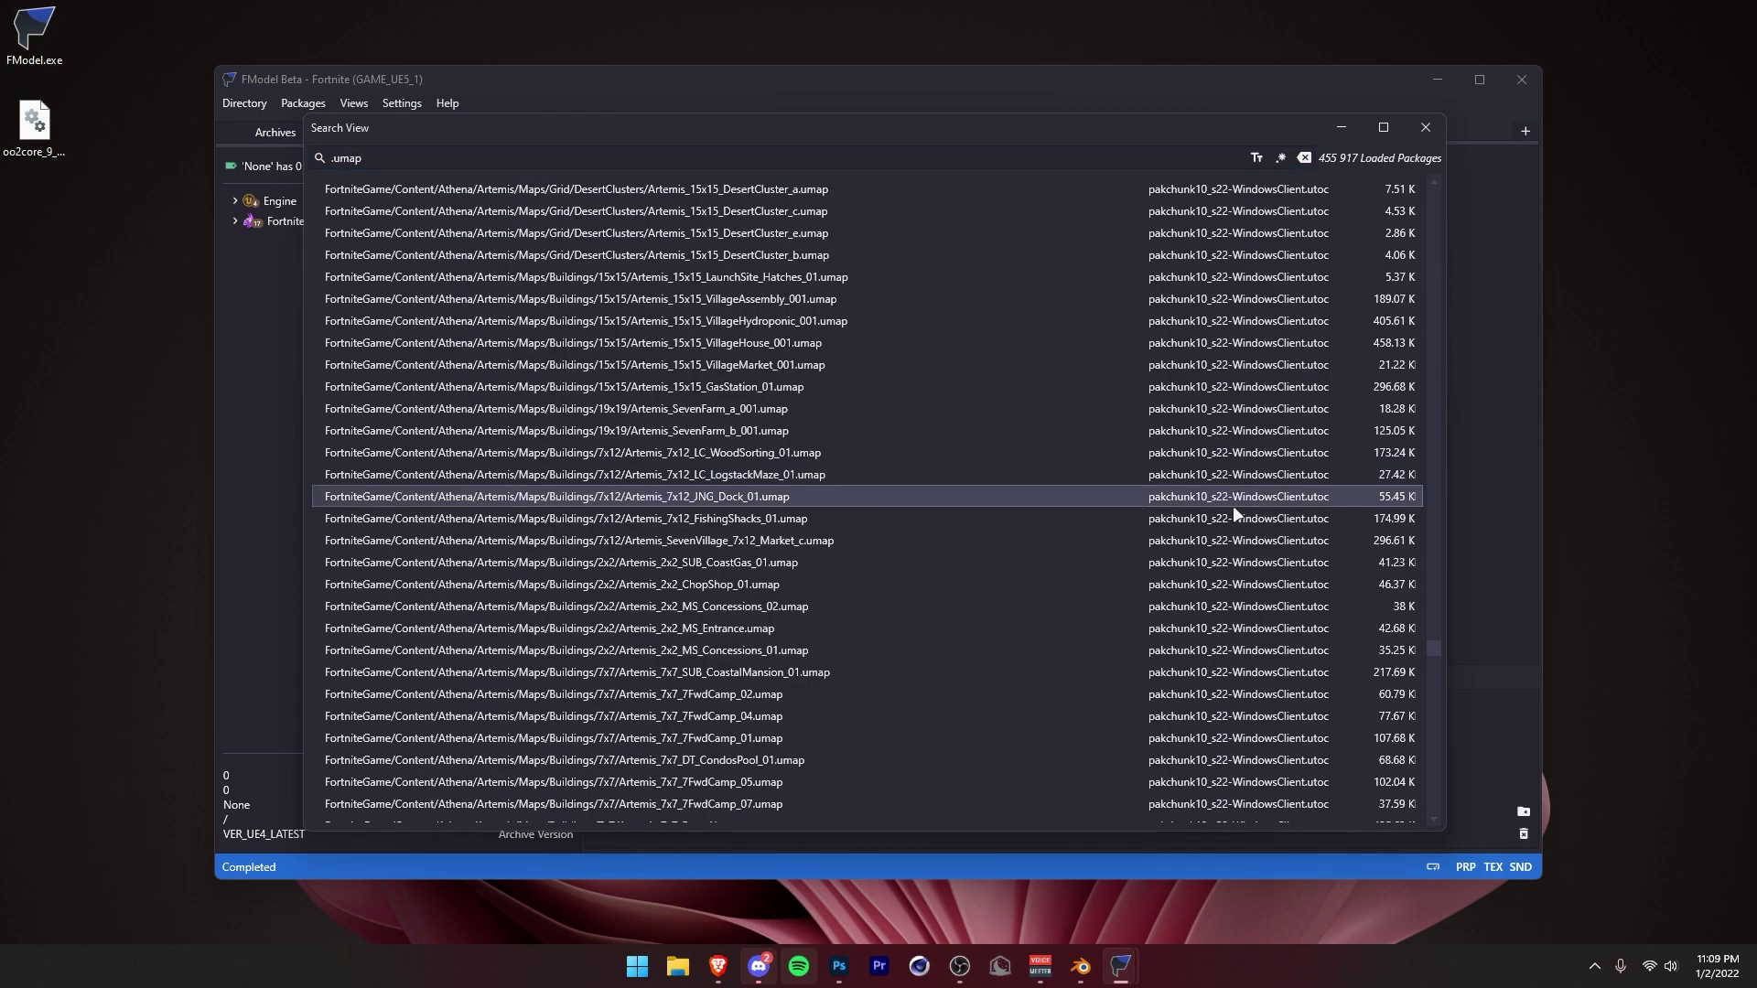
pyautogui.click(631, 585)
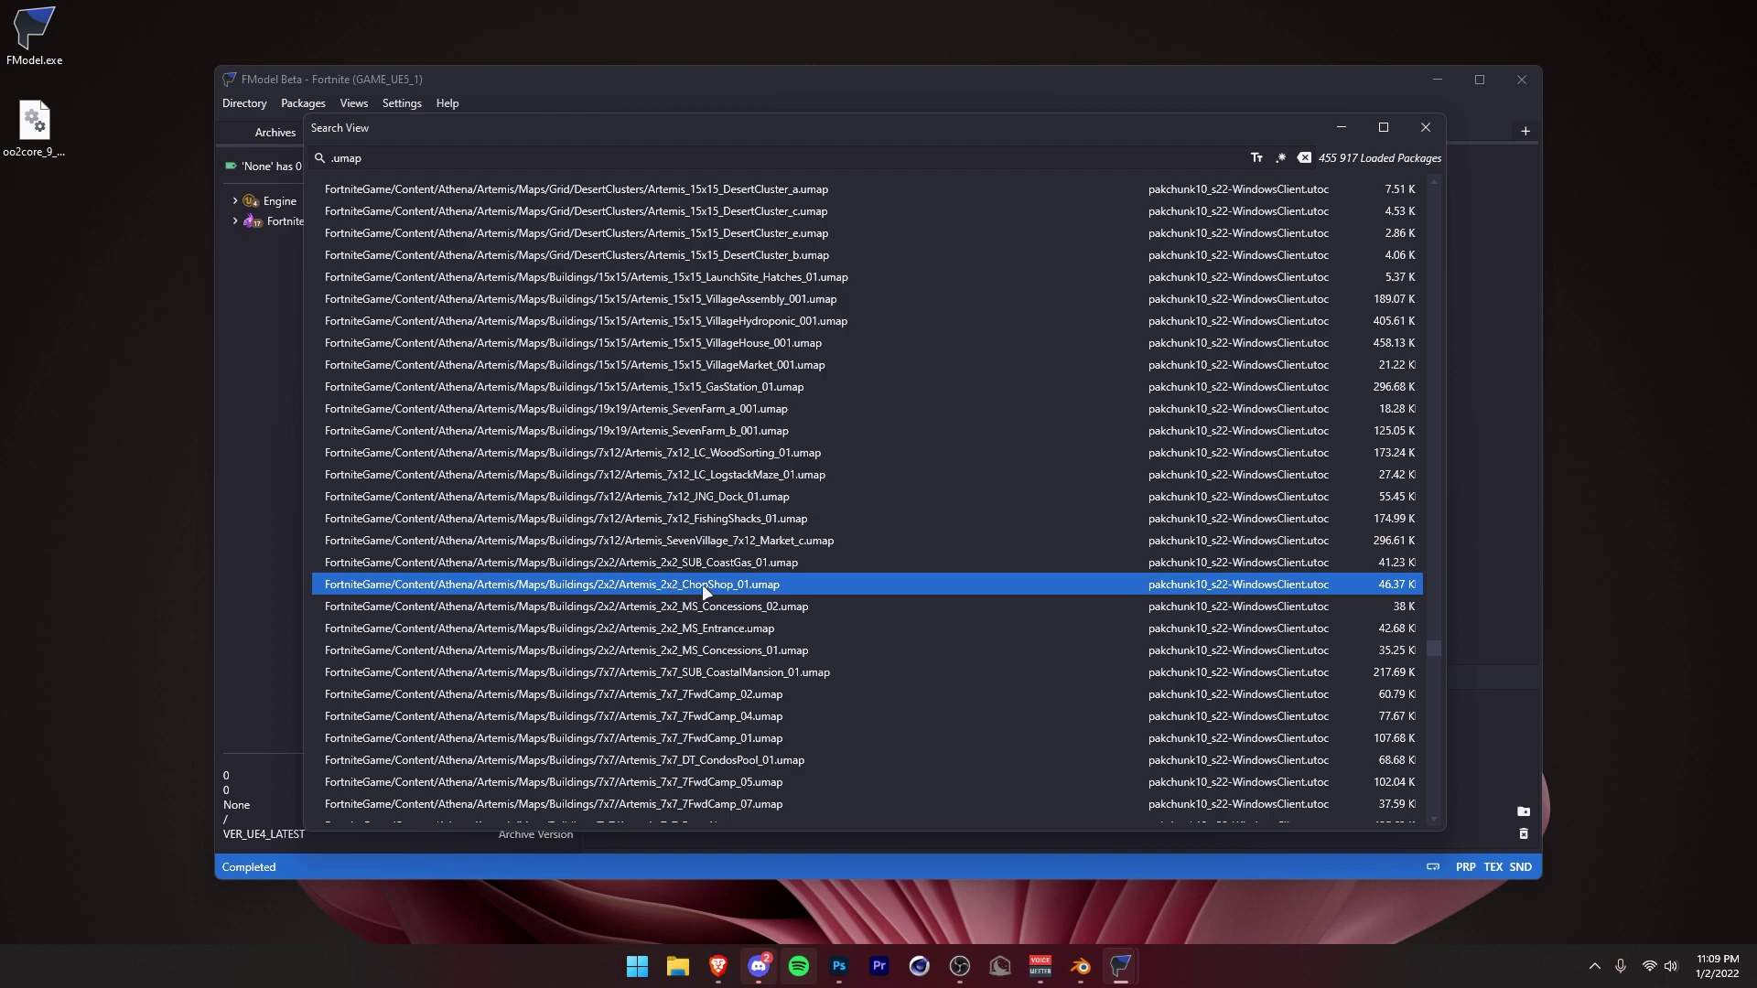
pyautogui.rightClick(701, 590)
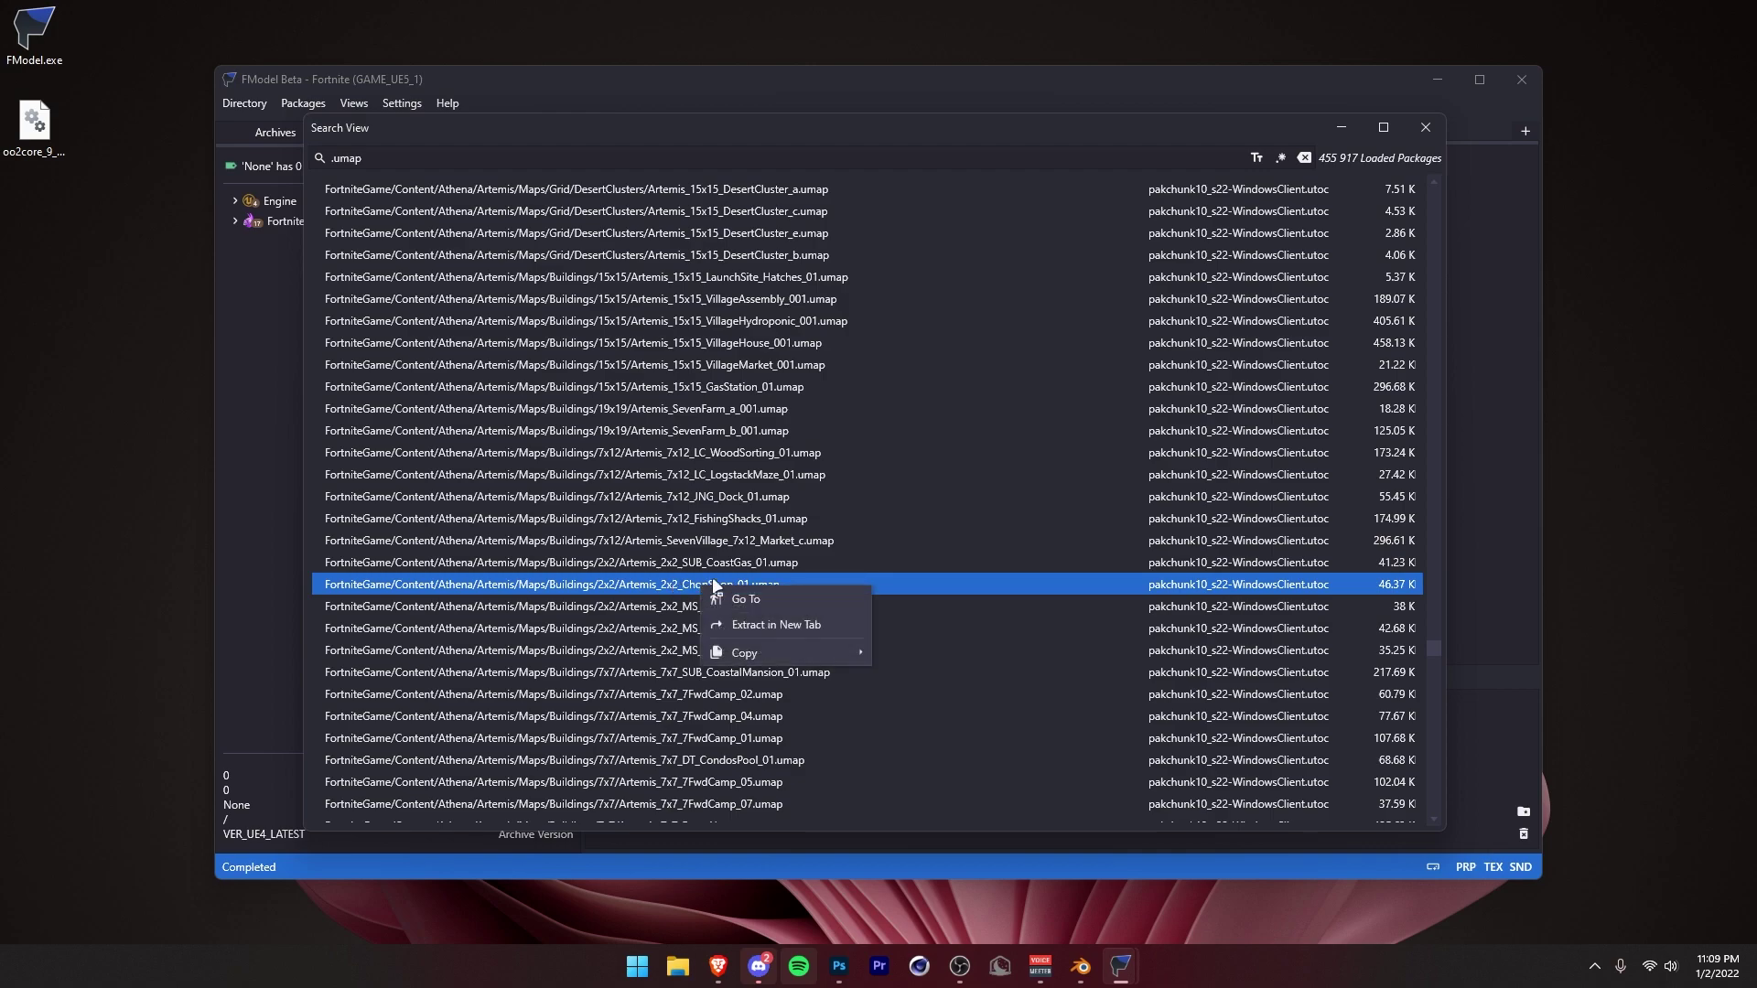
pyautogui.moveTo(767, 654)
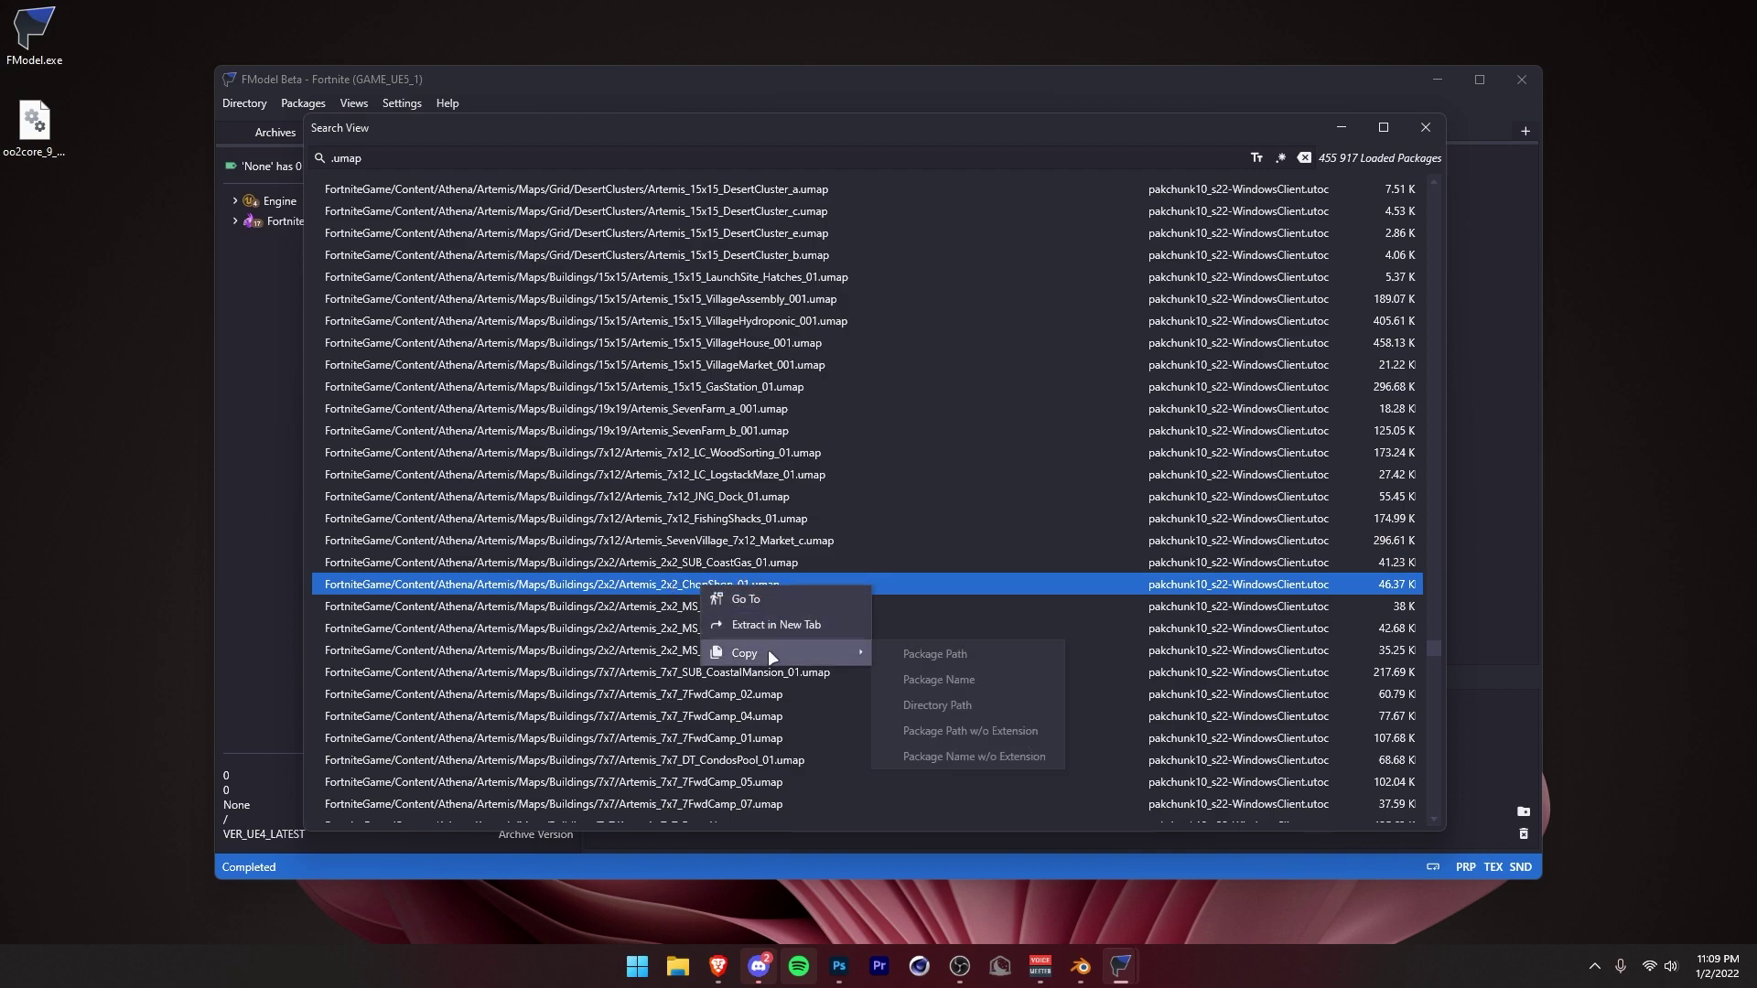
pyautogui.click(985, 733)
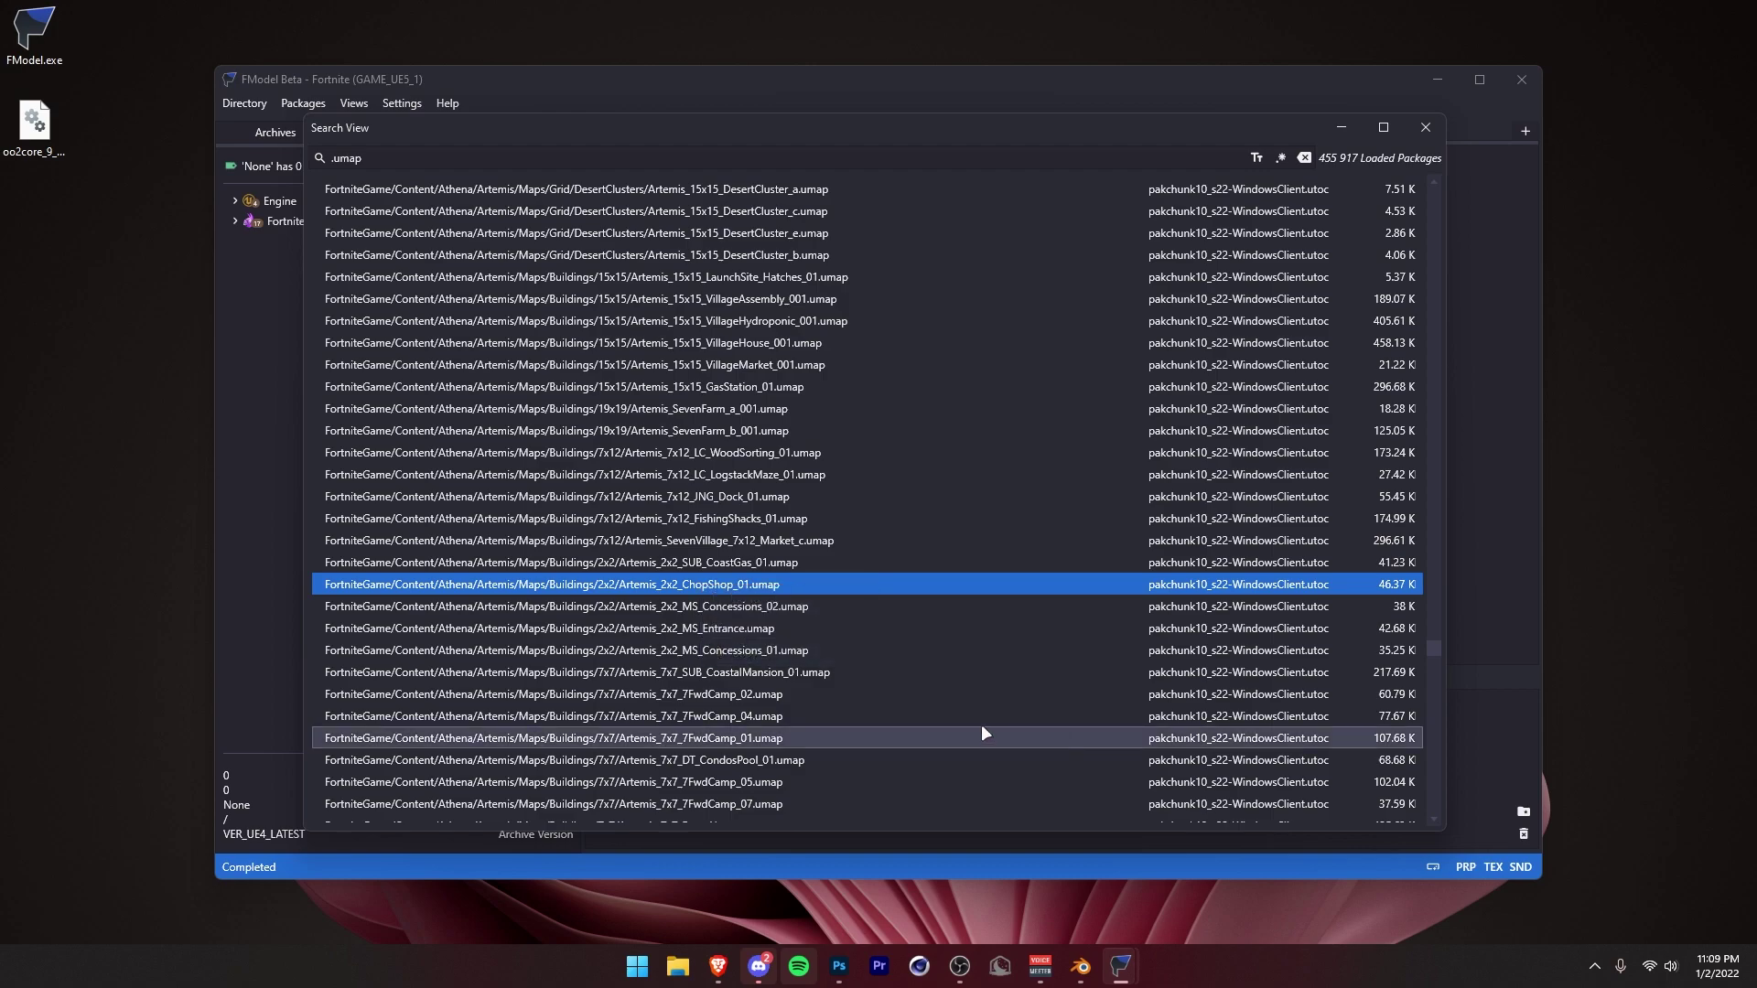
# - Paste the ChopShop_01 package path into BlenderUmap's Package field and import the map
pyautogui.moveTo(1106, 977)
pyautogui.click(1091, 881)
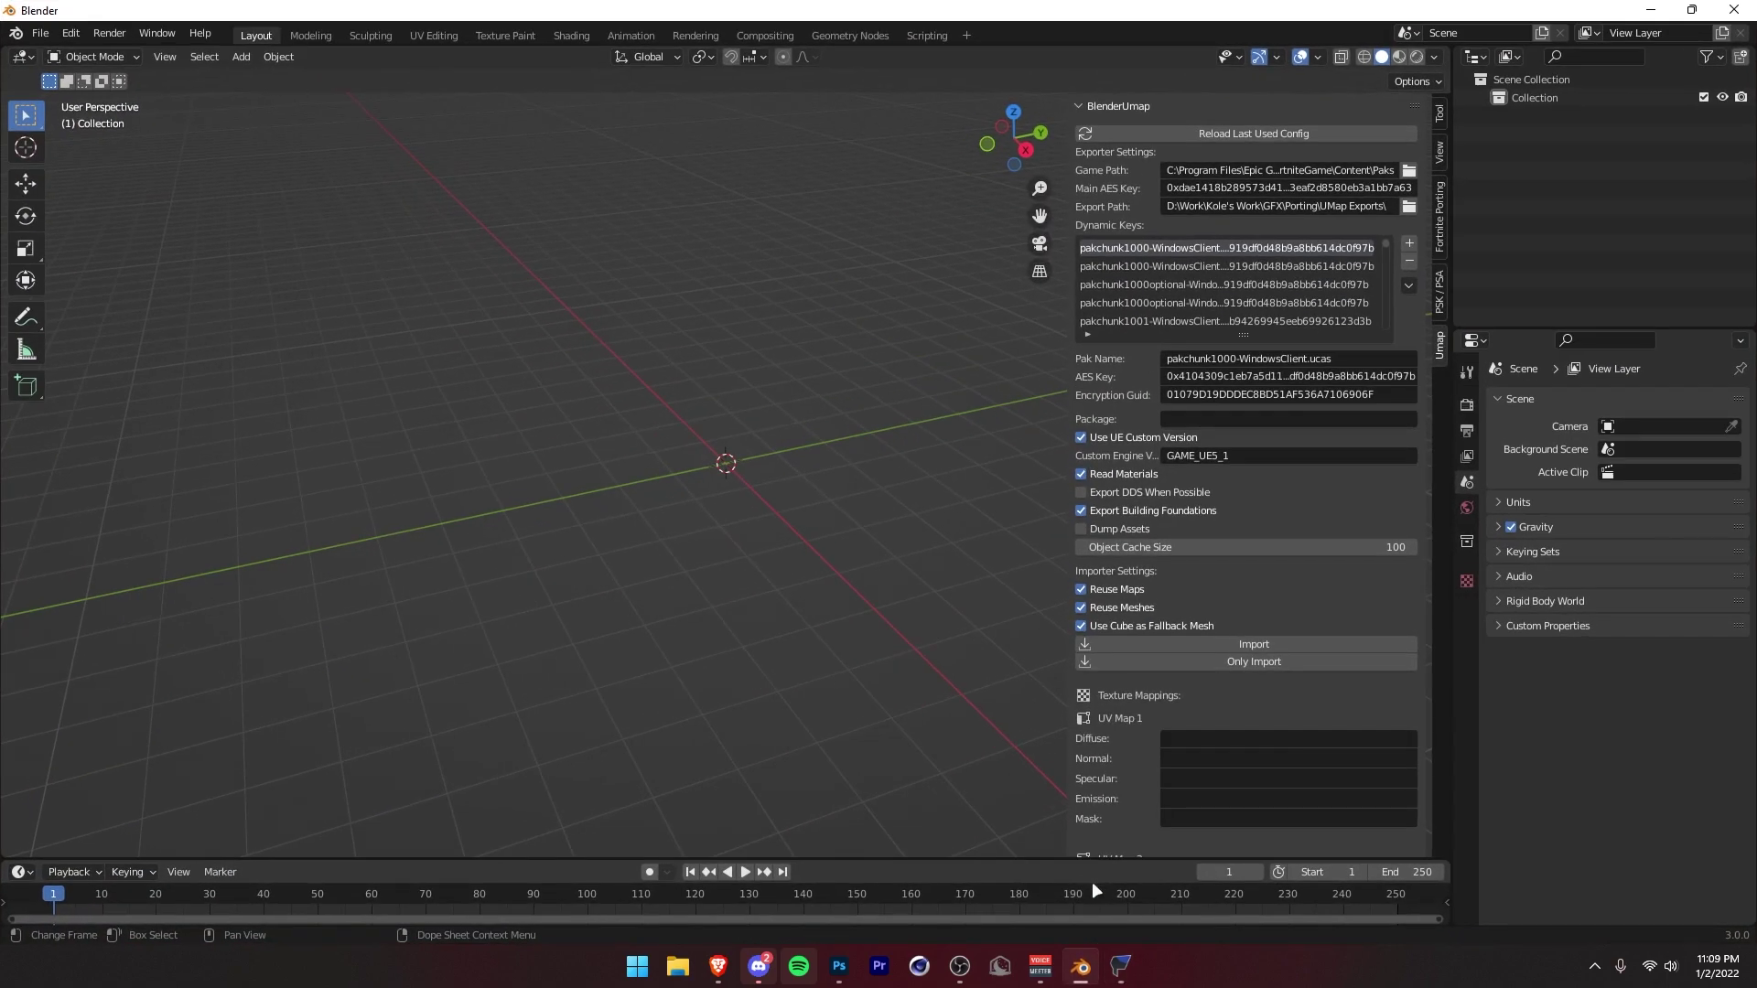
pyautogui.click(1225, 418)
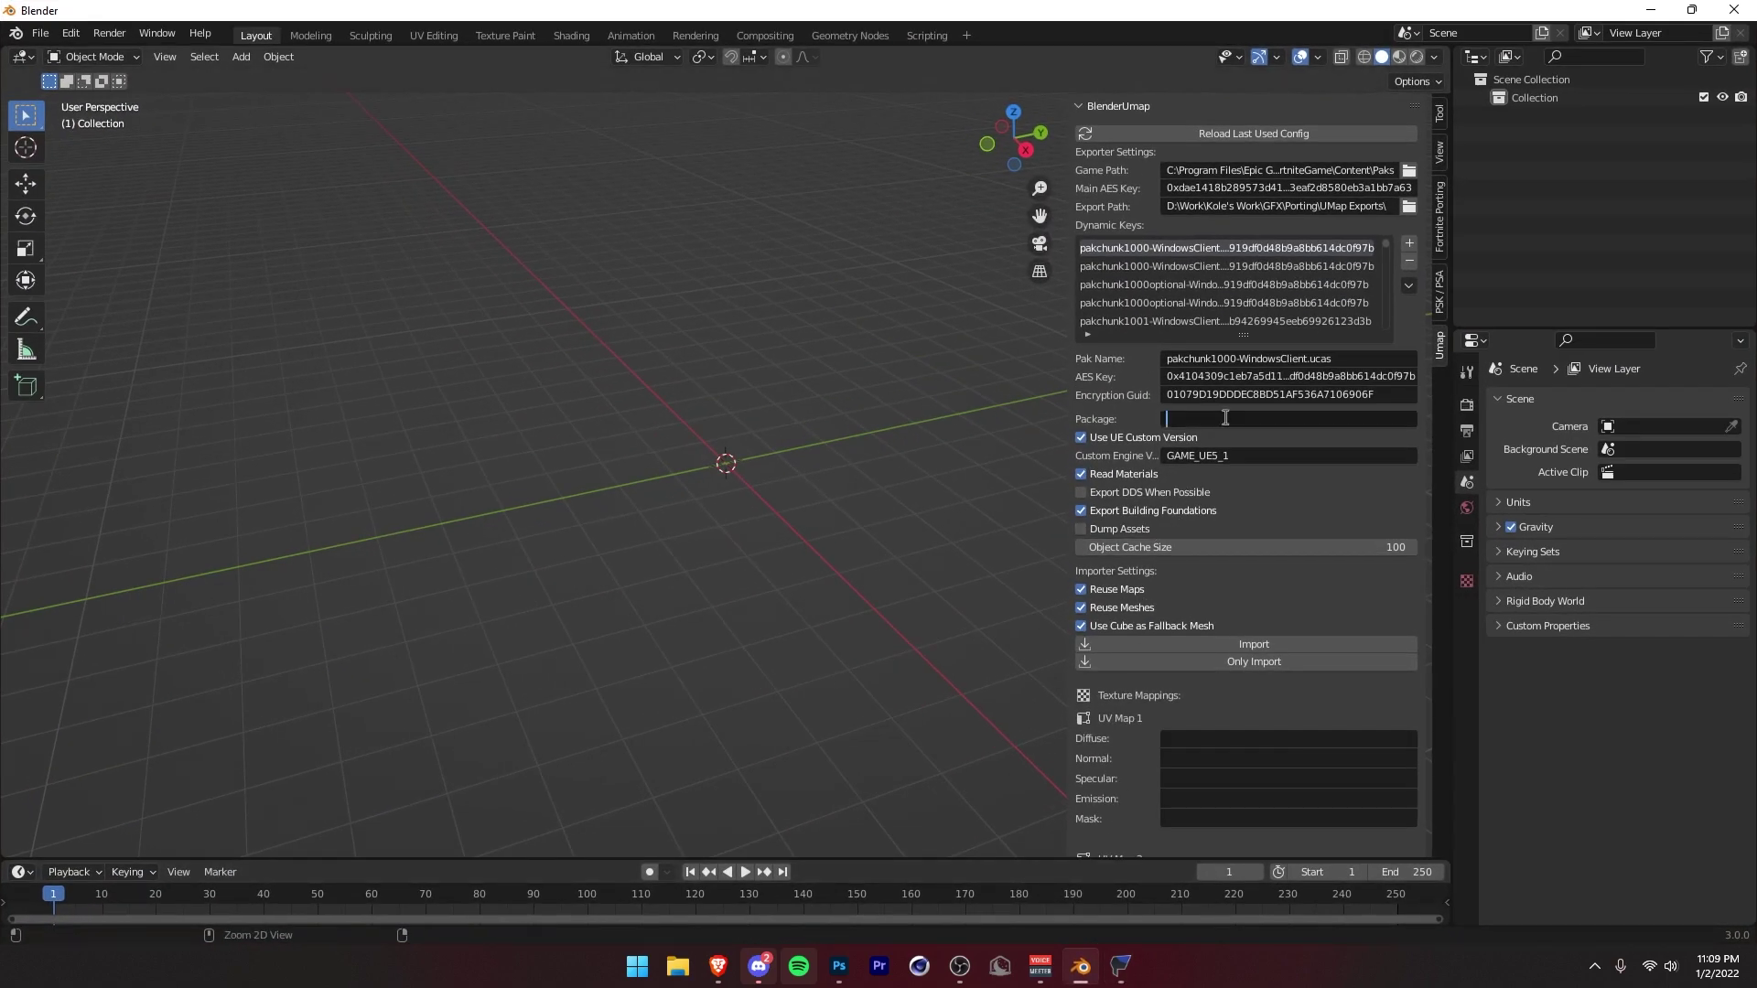
pyautogui.hotkey('ctrl', 'v')
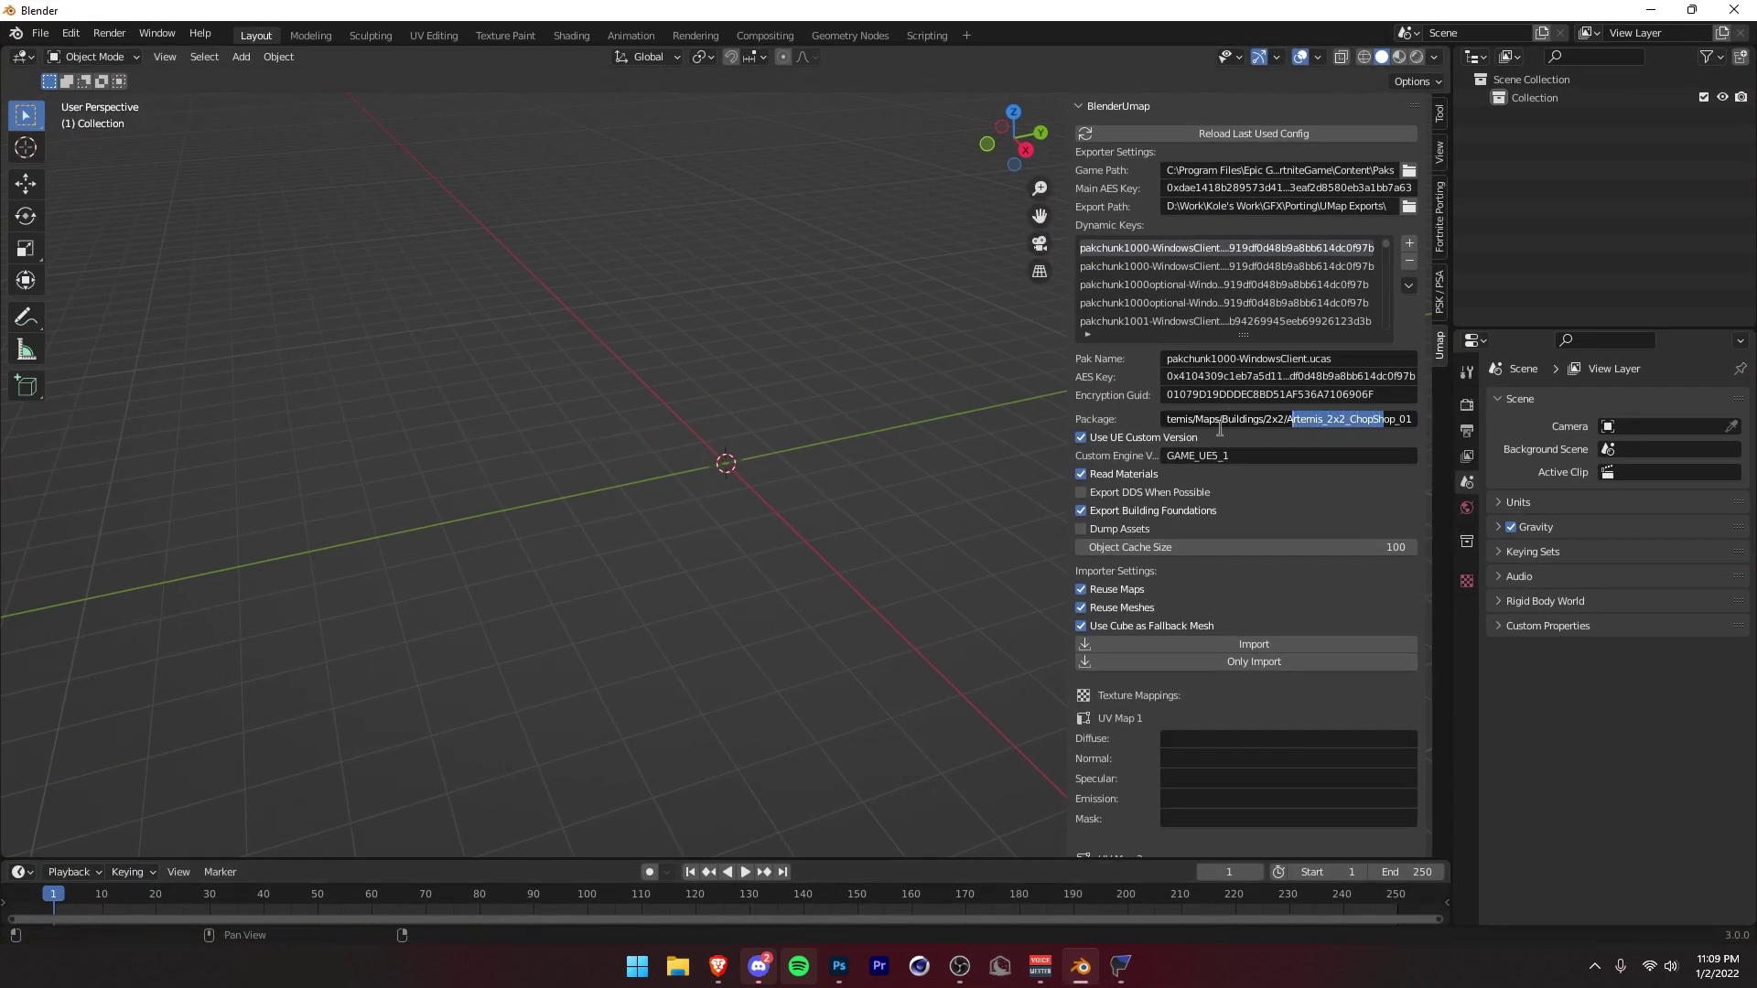
pyautogui.moveTo(1386, 418); pyautogui.dragTo(1428, 420)
pyautogui.click(1342, 509)
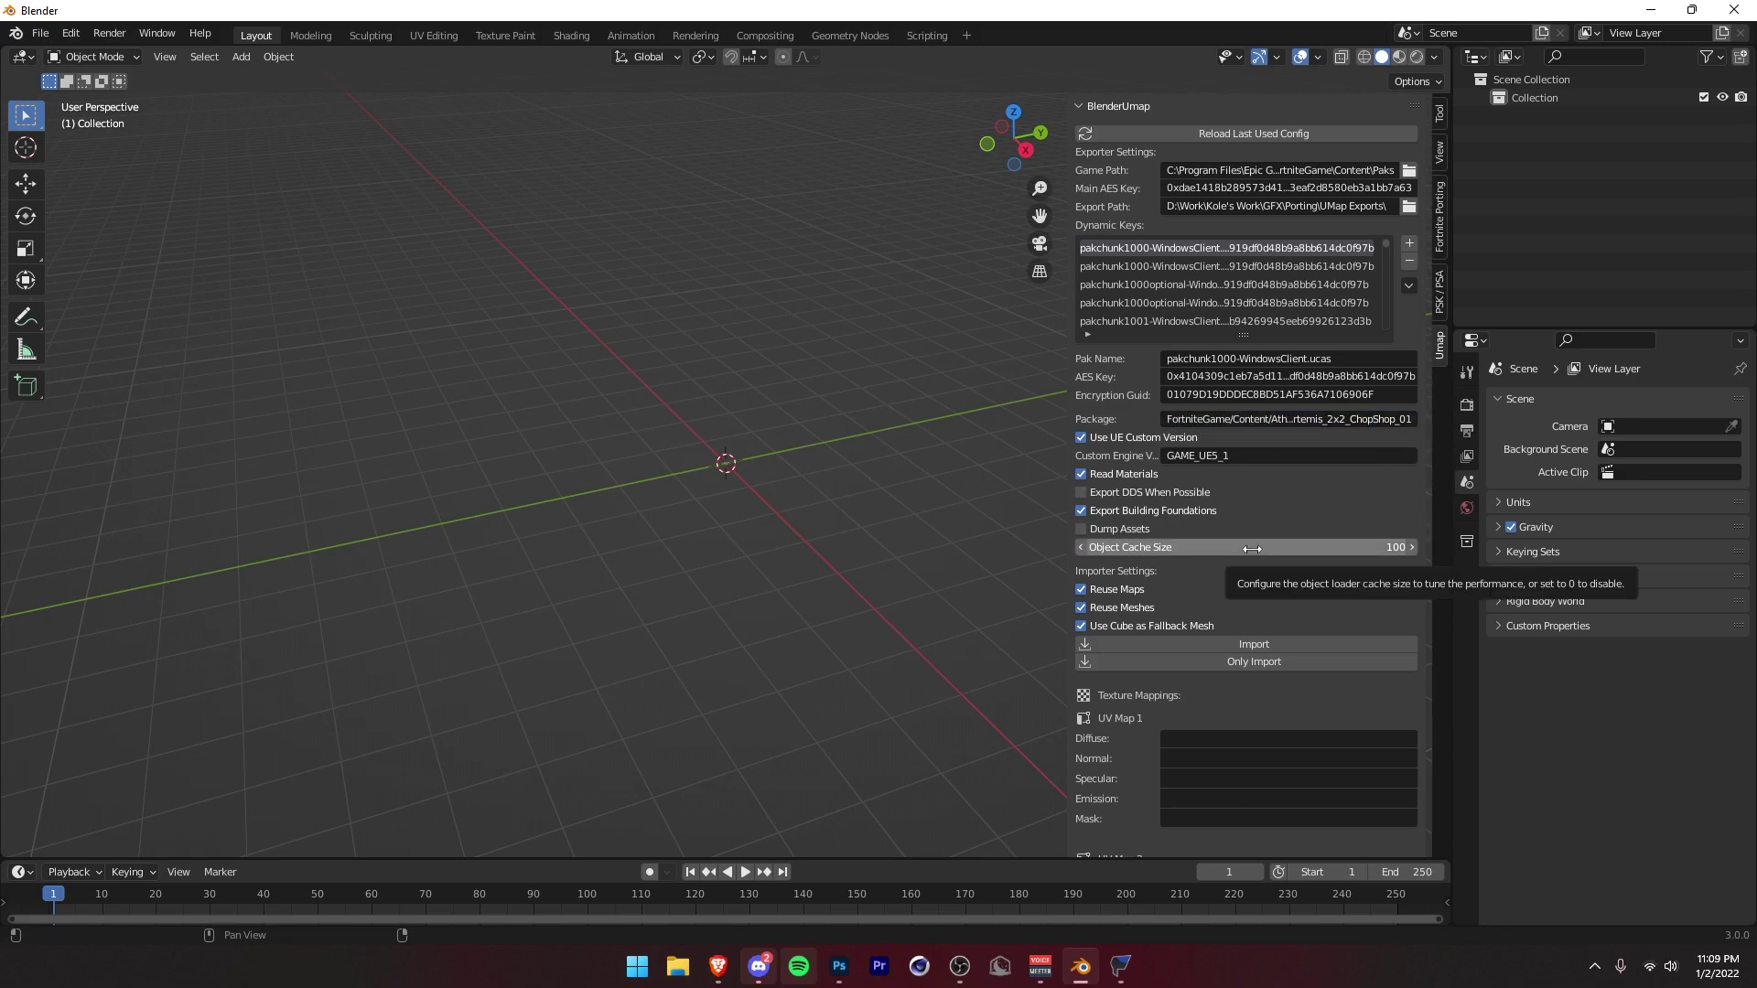
pyautogui.click(1247, 644)
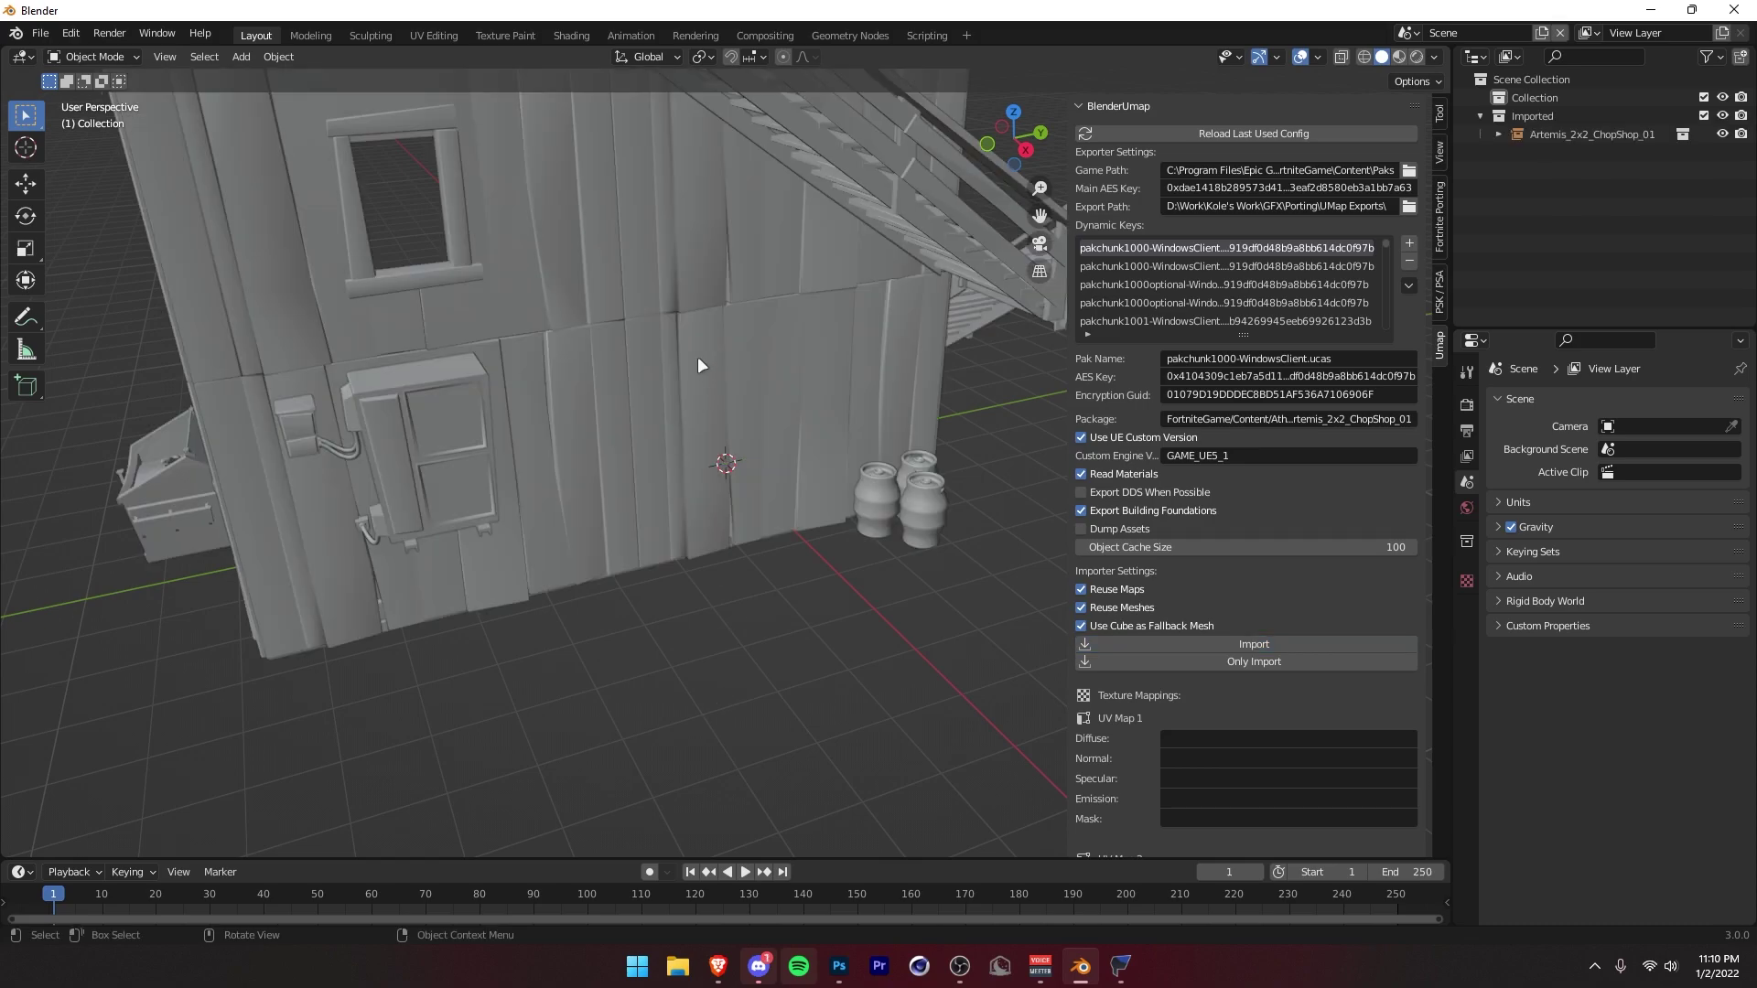
# - Select the ChopShop building, hide the sidebar, and orbit to face the open shop front
pyautogui.click(754, 546)
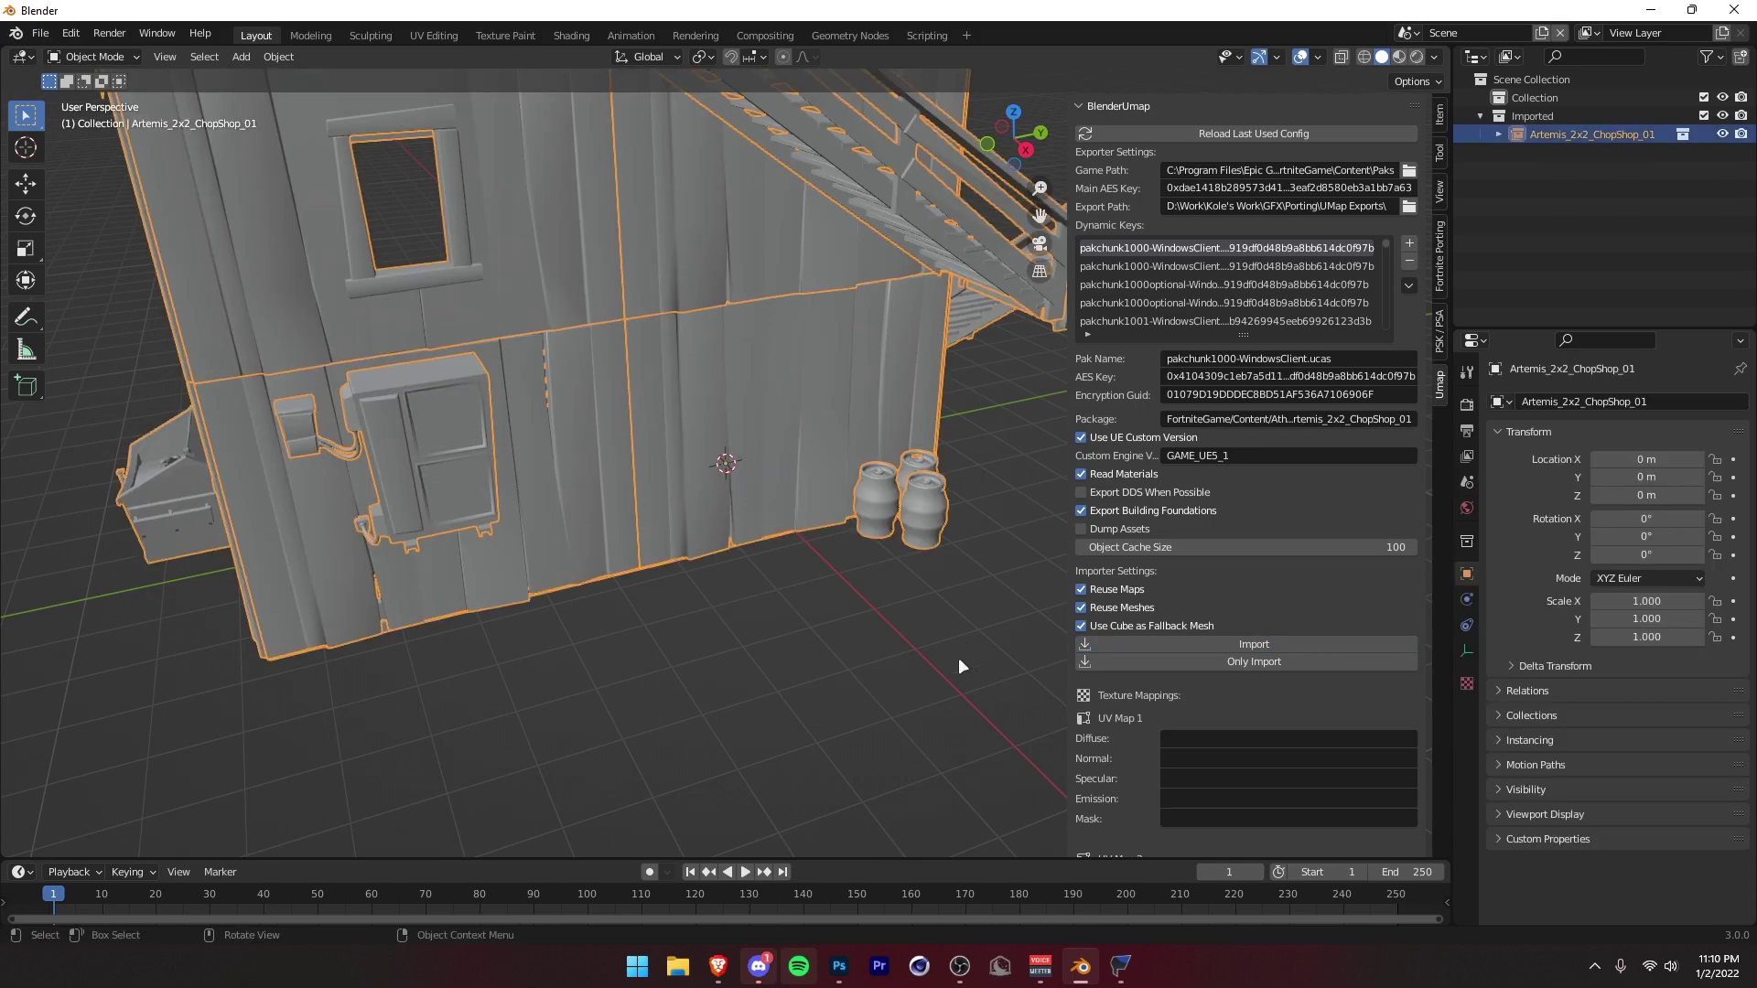
pyautogui.press('n')
pyautogui.moveTo(926, 321); pyautogui.dragTo(824, 402, button='middle')
pyautogui.moveTo(679, 461)
pyautogui.mouseDown(button='middle')
pyautogui.moveTo(729, 426)
pyautogui.moveTo(831, 464)
pyautogui.moveTo(886, 380)
pyautogui.moveTo(833, 490)
pyautogui.mouseUp(button='middle')
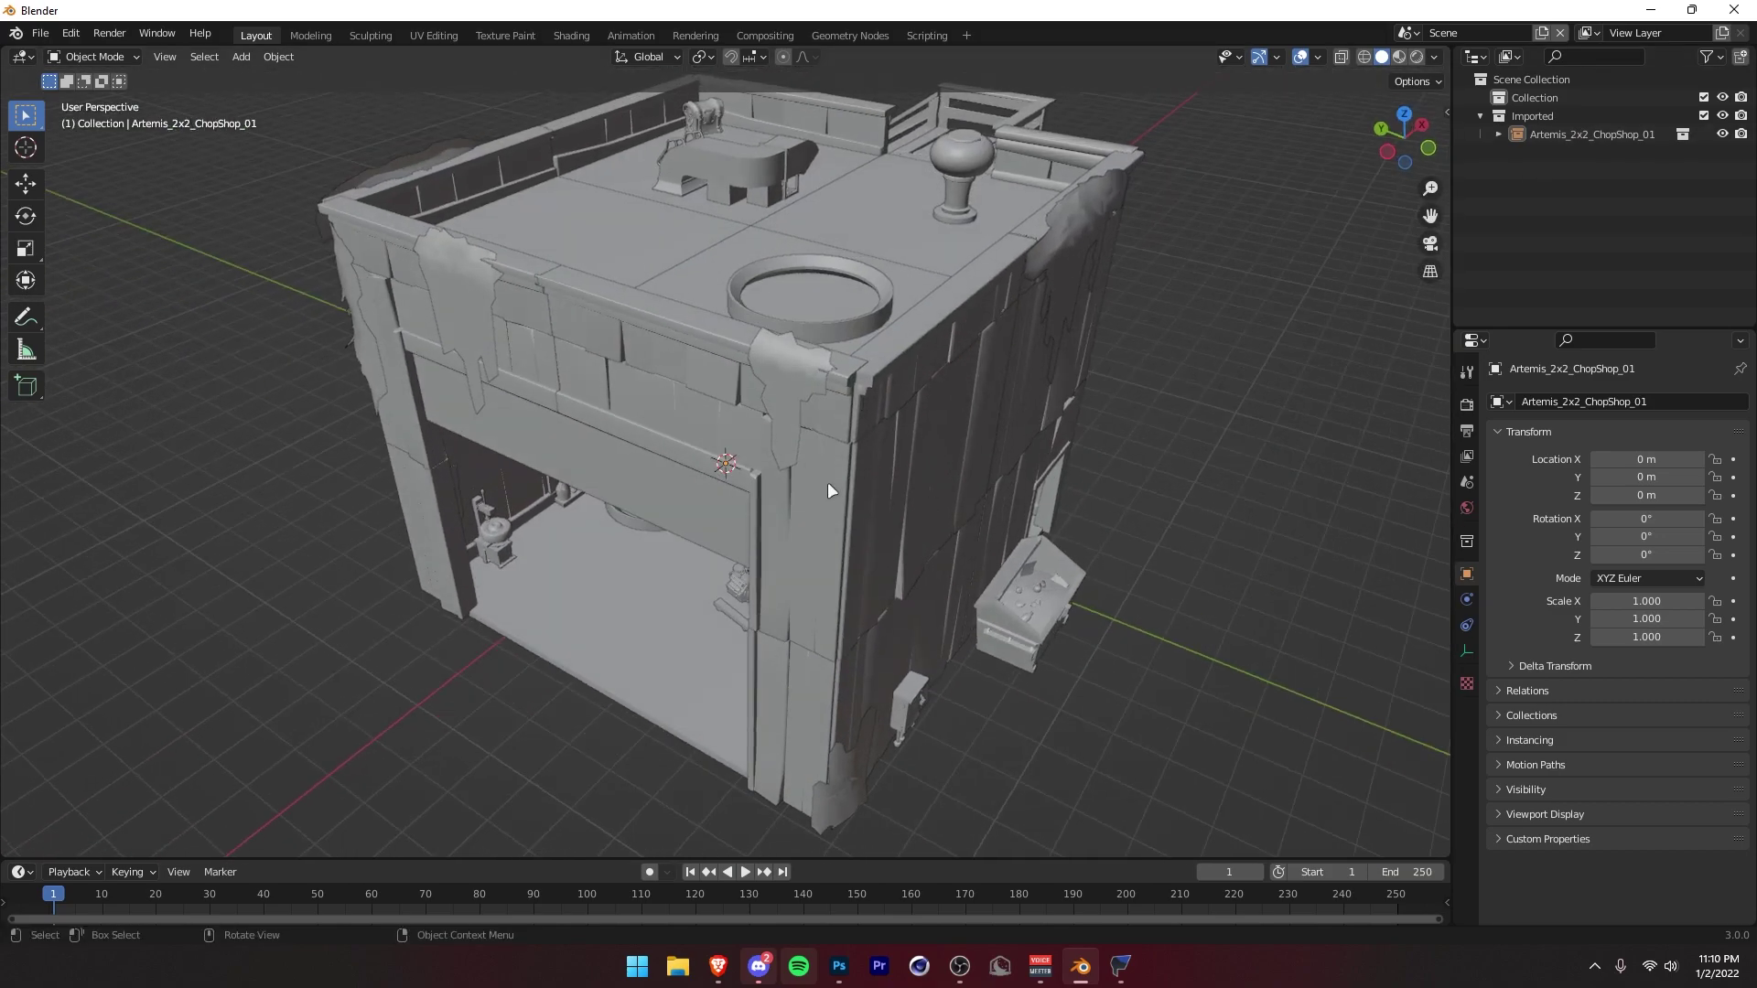
# - Switch the viewport to material preview and zoom in to inspect the textured garage interior
pyautogui.click(1398, 58)
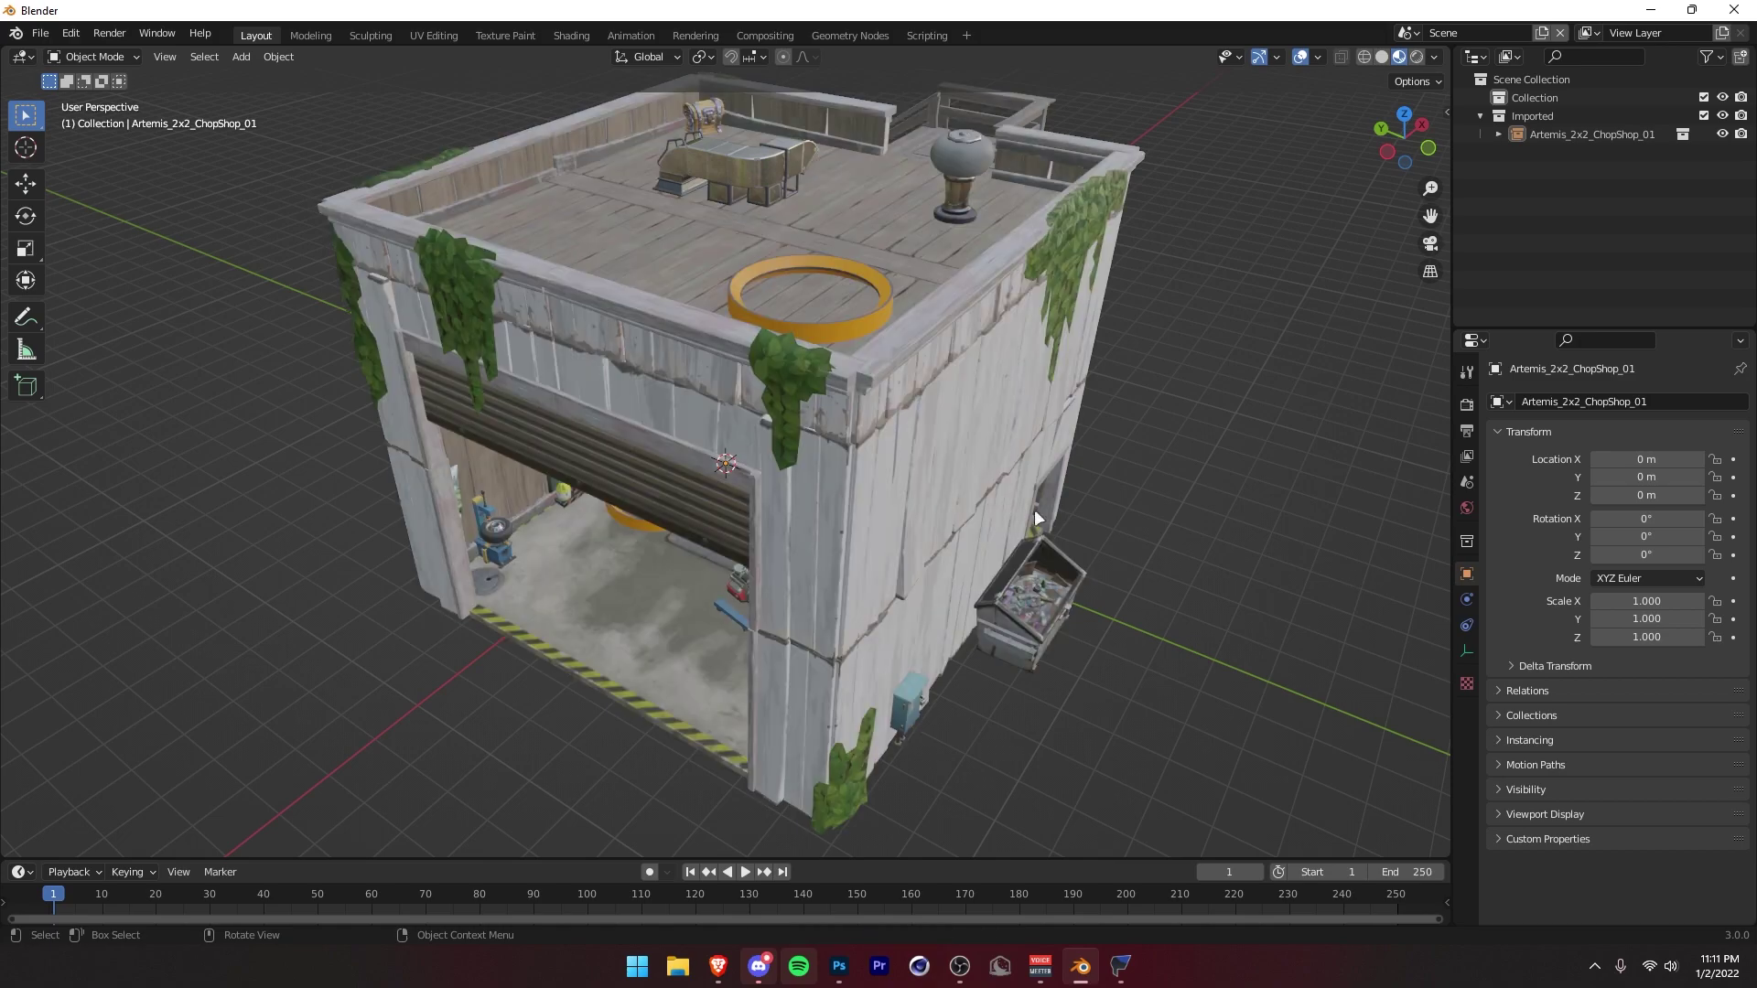
pyautogui.moveTo(704, 400); pyautogui.dragTo(910, 480, button='middle')
pyautogui.scroll(5, 912, 372)
pyautogui.scroll(4, 957, 465)
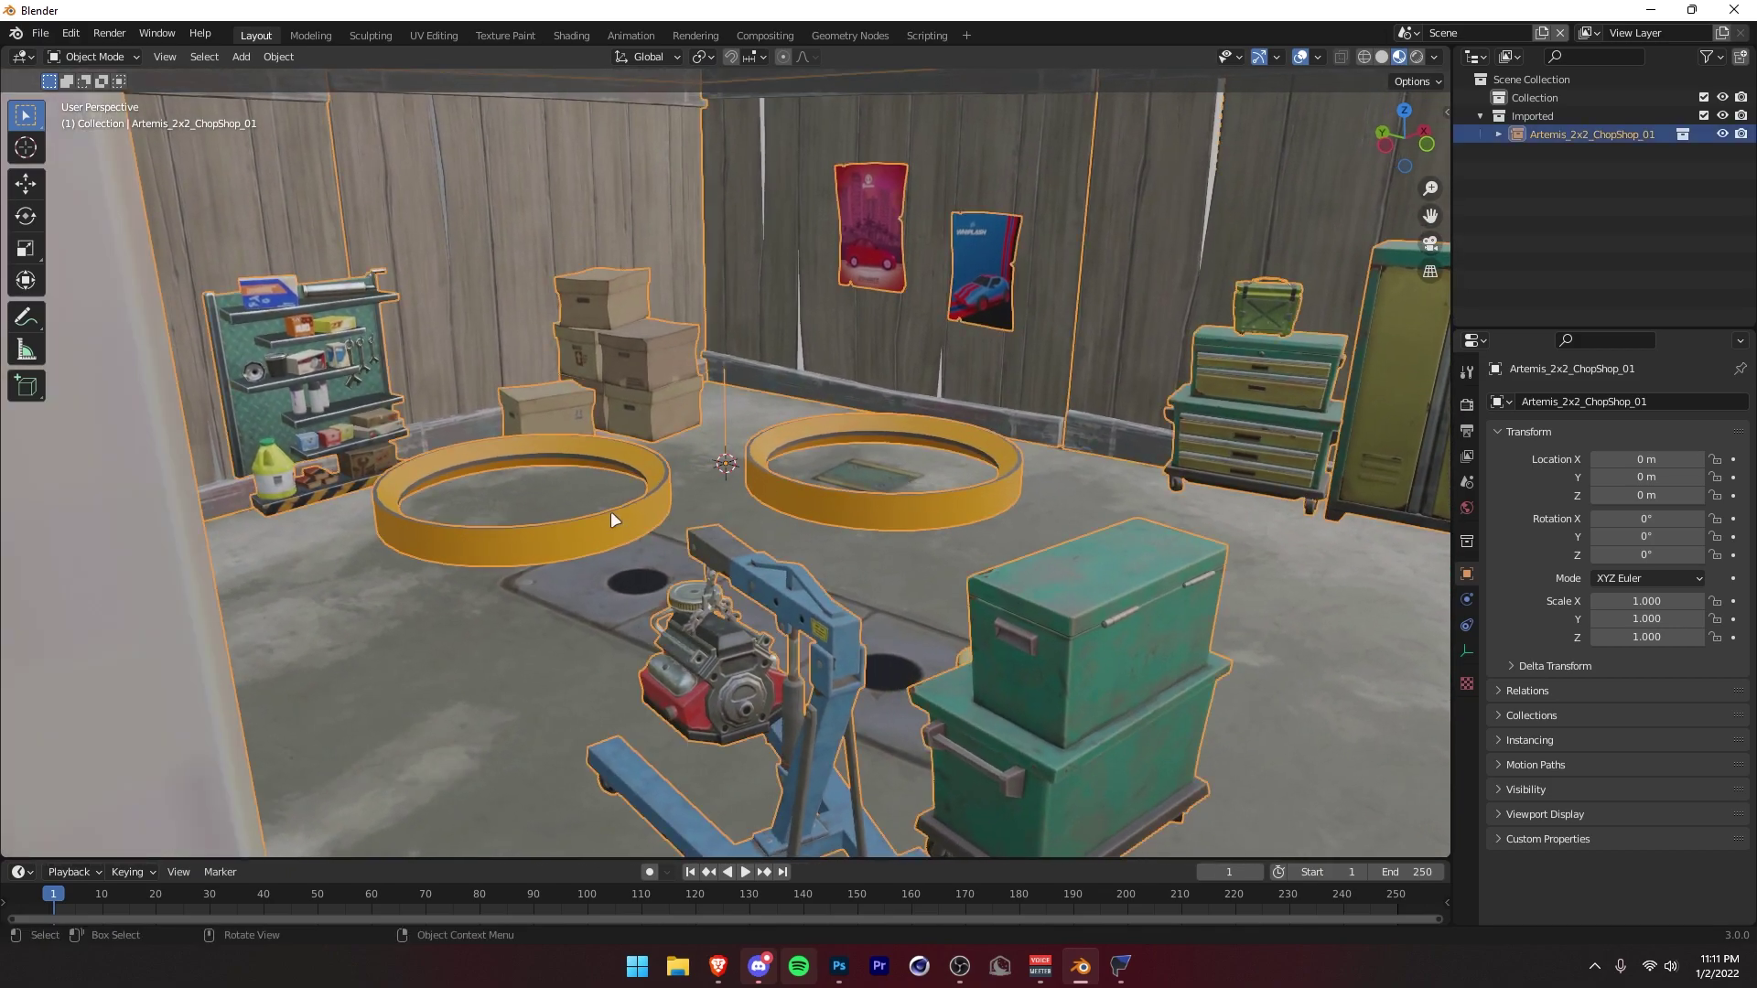
pyautogui.moveTo(613, 513); pyautogui.dragTo(458, 461, button='middle')
pyautogui.click(458, 462)
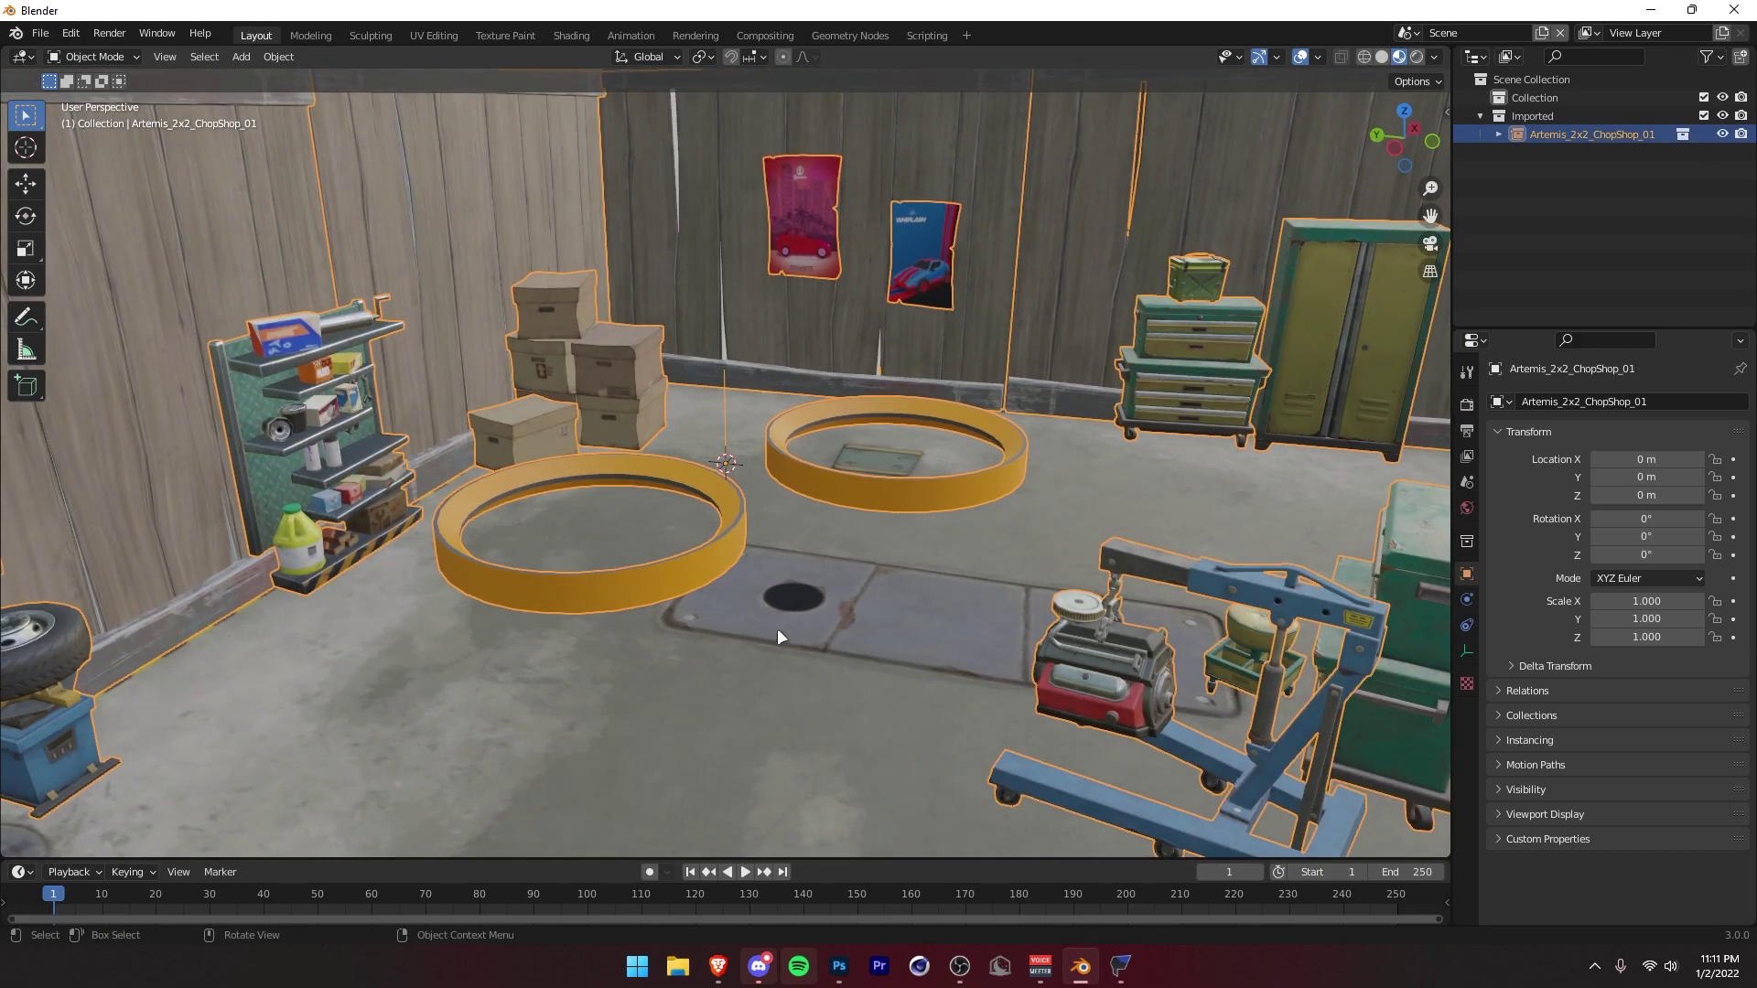
pyautogui.scroll(-3, 496, 579)
pyautogui.scroll(-3, 827, 617)
# - Orbit toward the side wall with stairs, then pull back to view the whole building
pyautogui.click(375, 690)
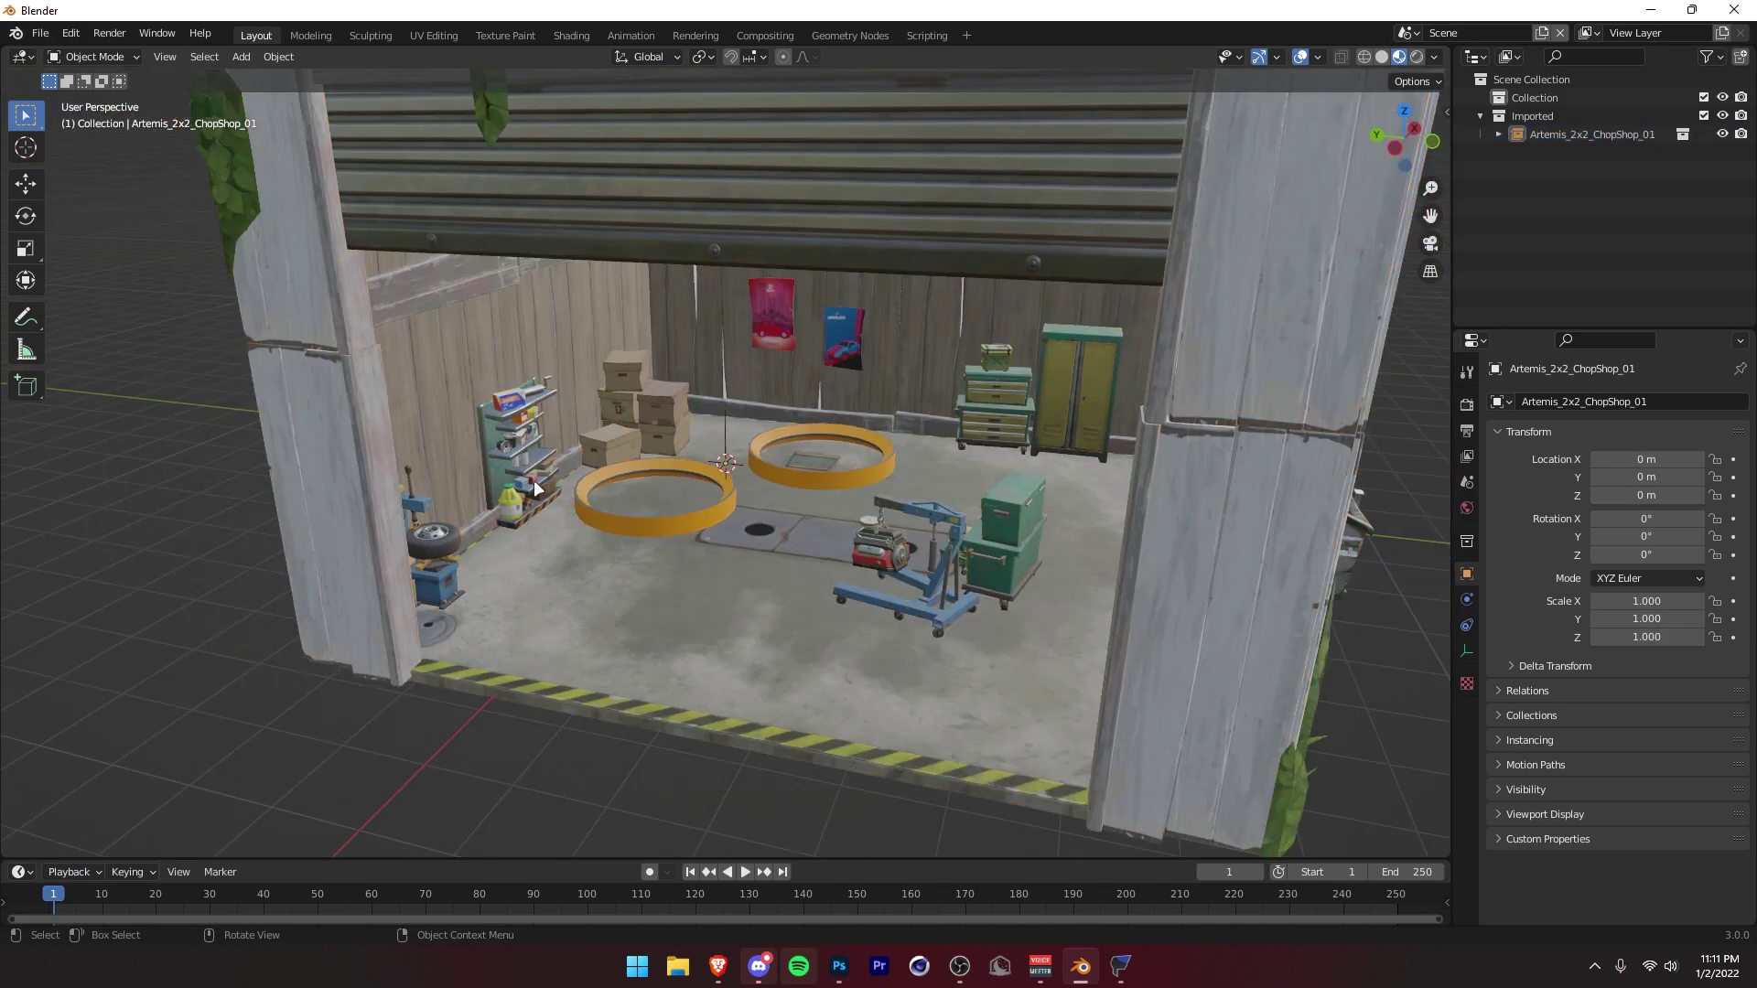
pyautogui.moveTo(375, 690); pyautogui.dragTo(442, 345, button='middle')
pyautogui.scroll(-3, 778, 516)
pyautogui.scroll(2, 817, 434)
pyautogui.scroll(4, 792, 375)
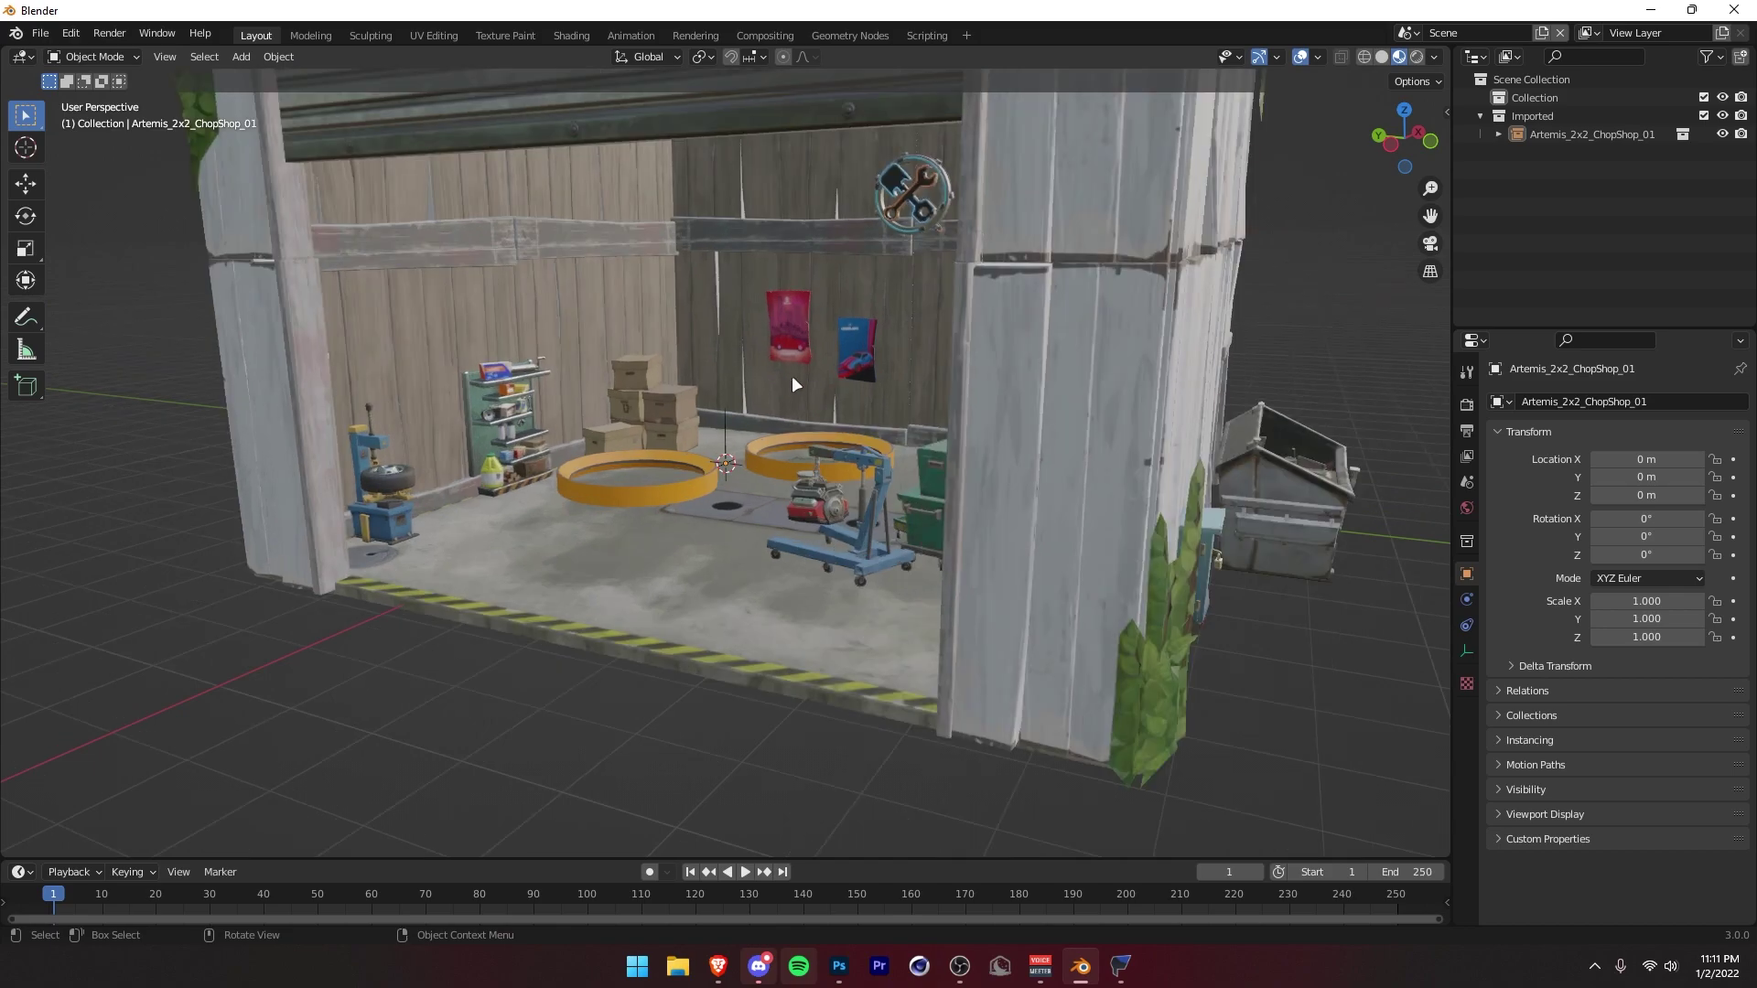
pyautogui.scroll(-4, 865, 406)
pyautogui.moveTo(865, 407); pyautogui.dragTo(1164, 395, button='middle')
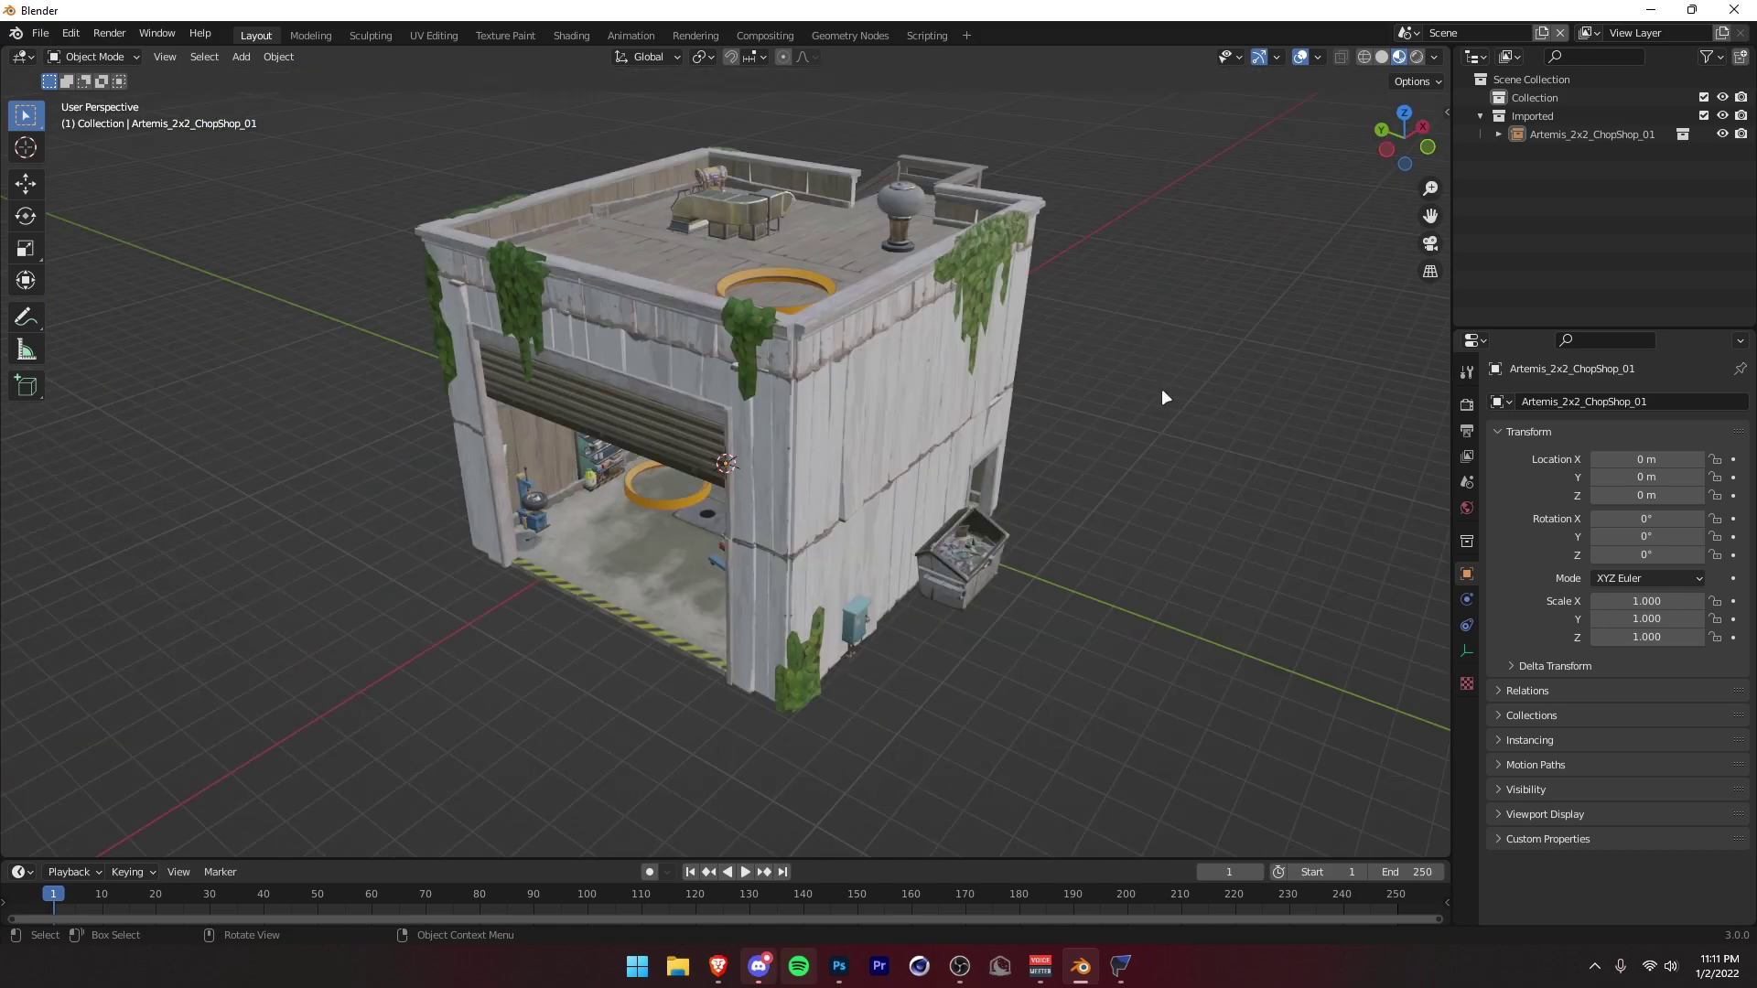